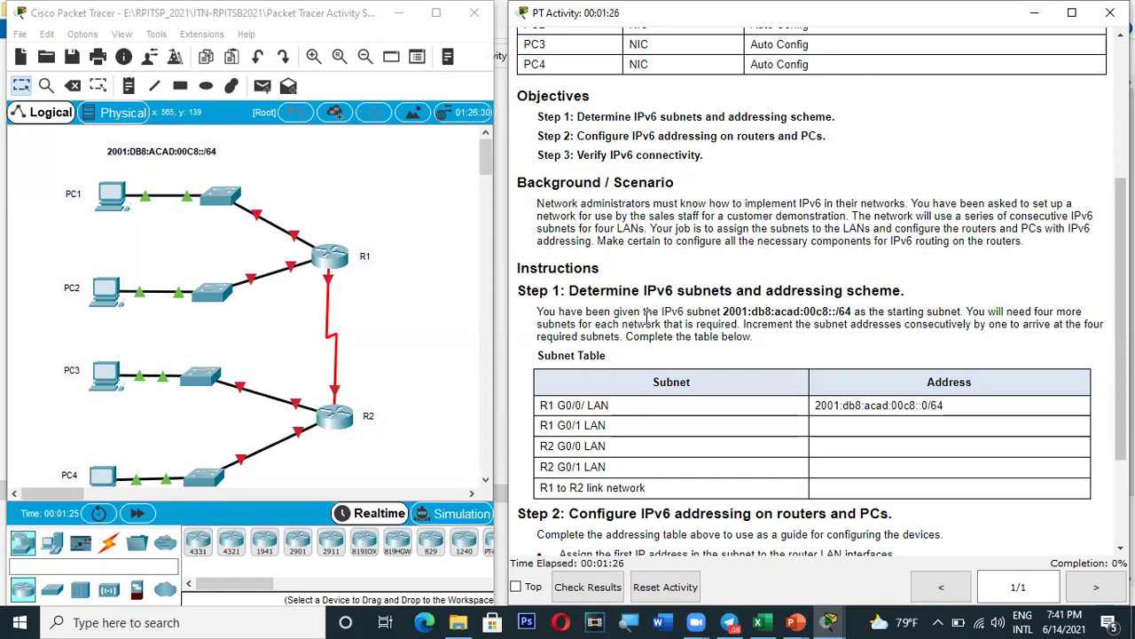
- Examine the starting subnet 2001:db8:acad:00c8::/64 in the activity instructions and the hextet to increment in the R1 G0/0 row
drag(723, 312, 862, 309)
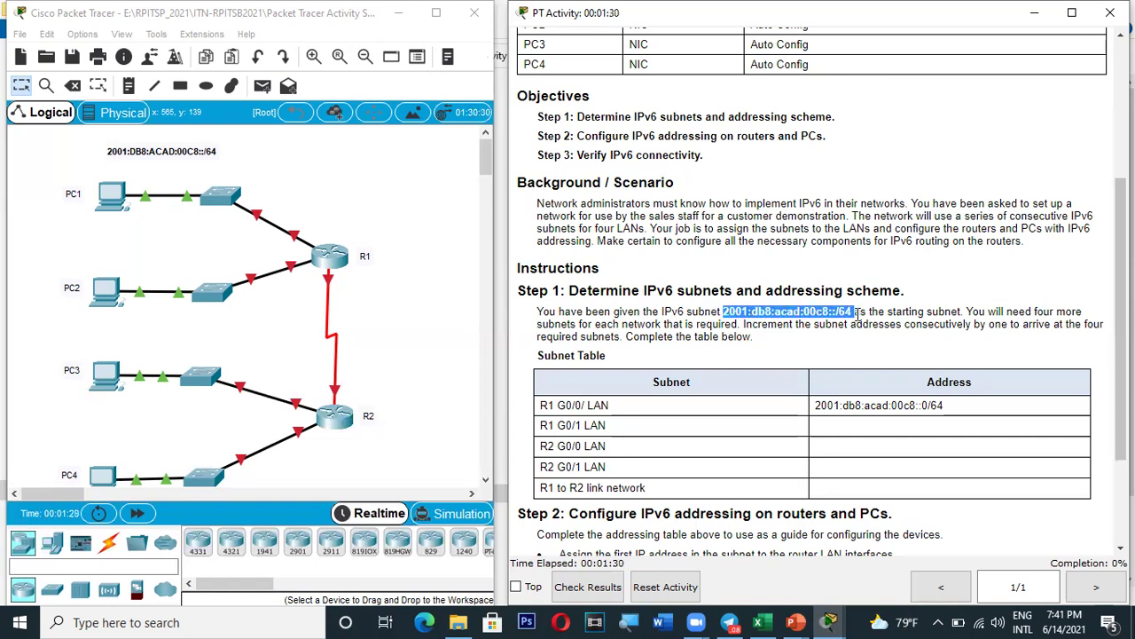
drag(963, 407, 809, 407)
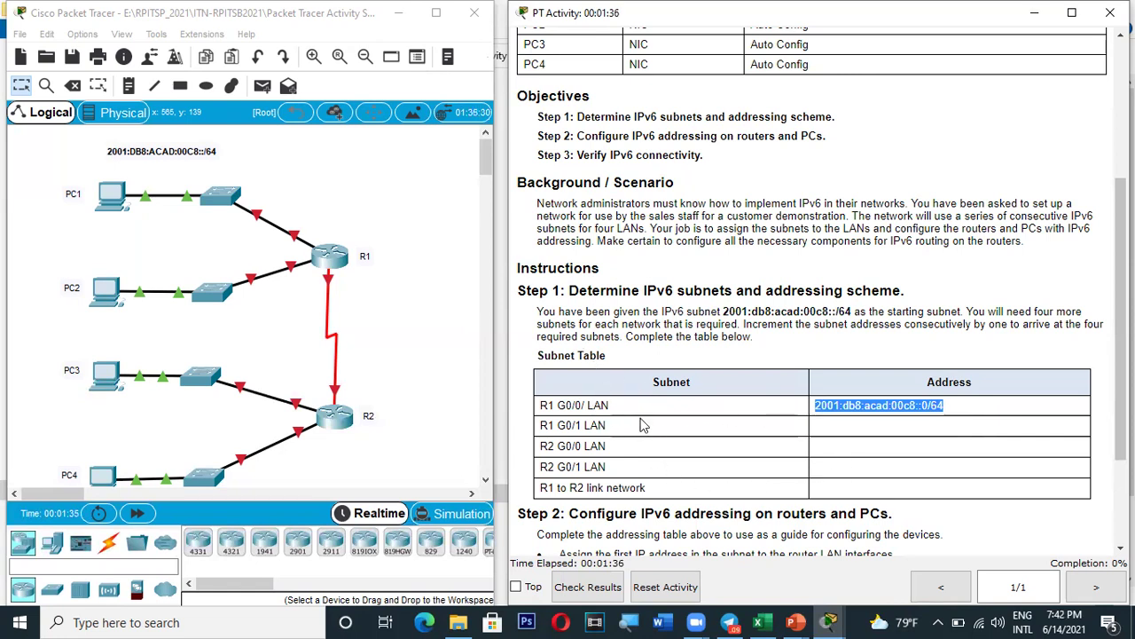
click(944, 432)
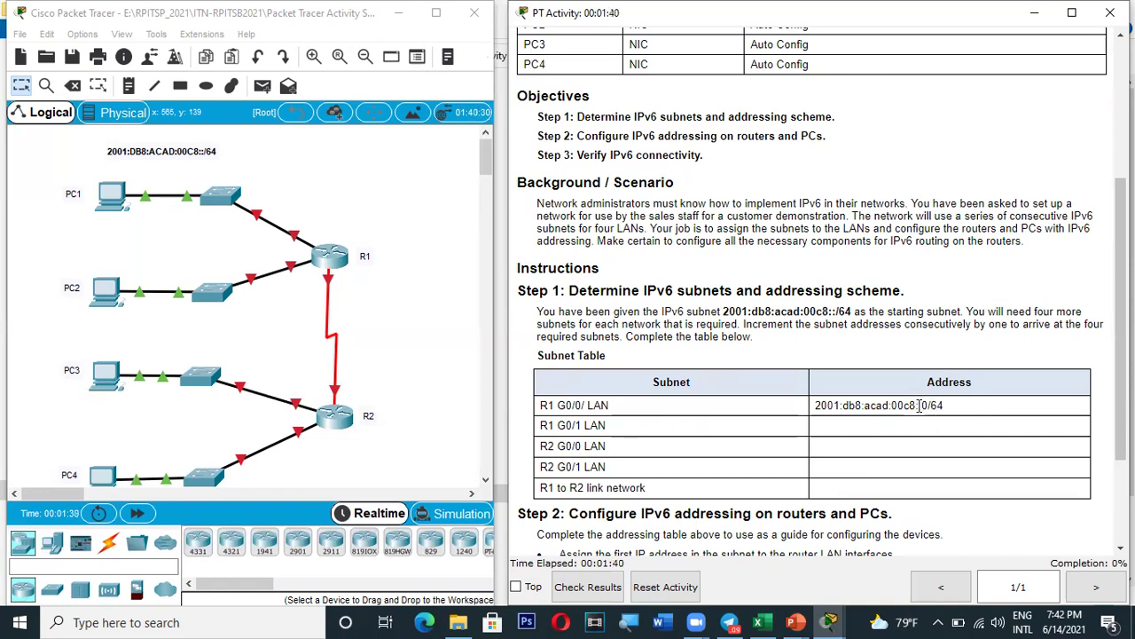
drag(908, 404, 912, 403)
- Switch to the Excel workbook and review the Subnet Table rows from R1 G0/0 LAN through the R1 to R2 link network
click(758, 622)
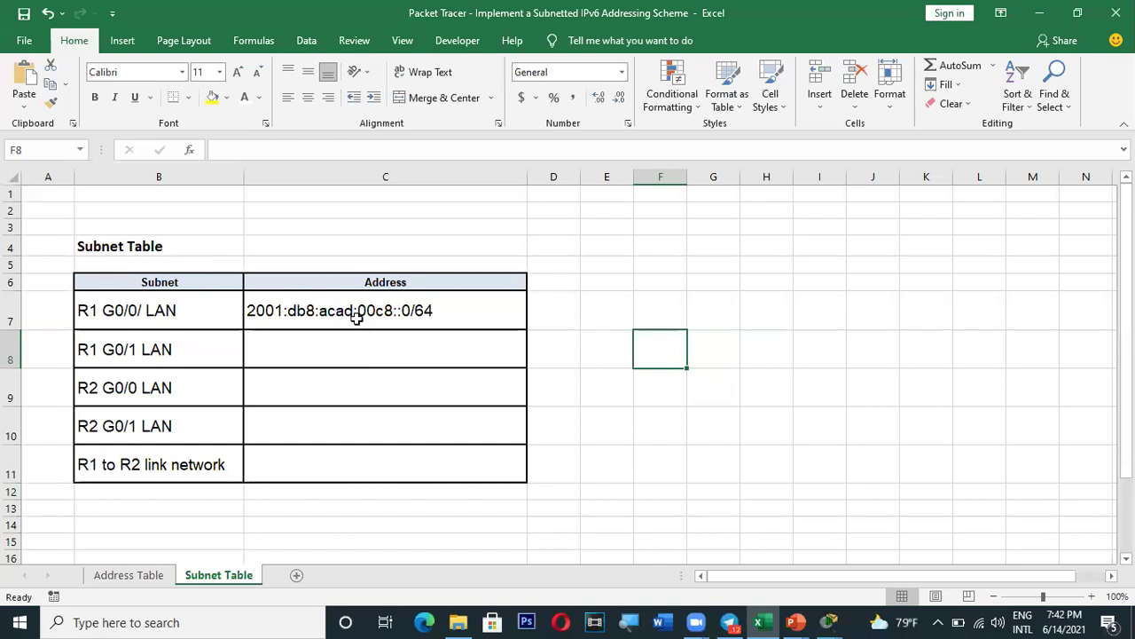
click(288, 308)
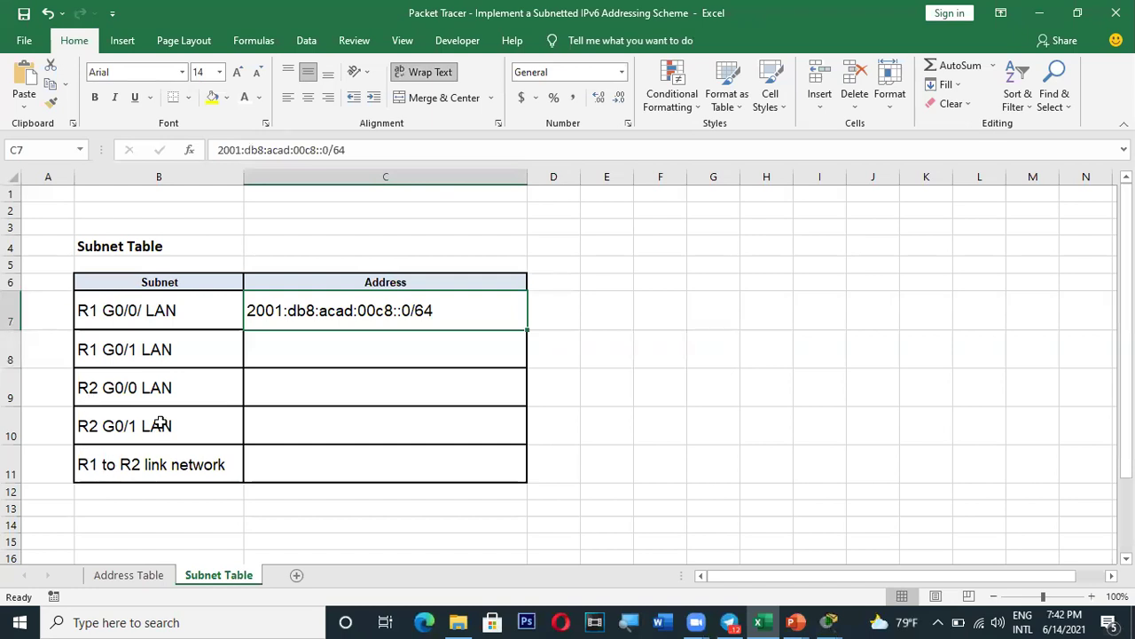
click(157, 312)
click(152, 348)
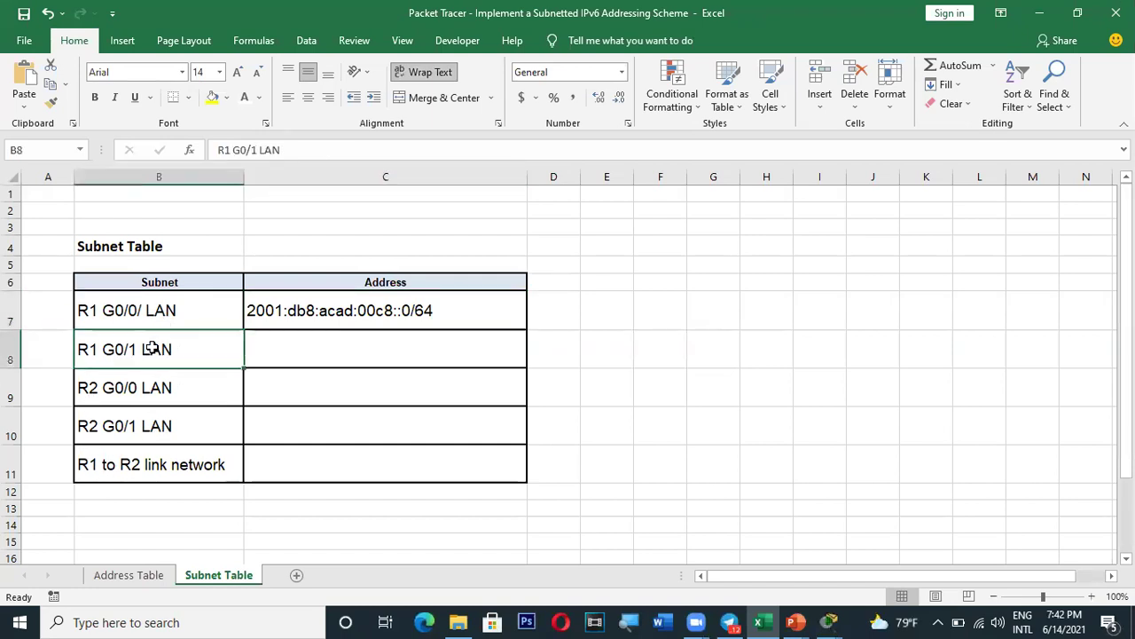
click(155, 396)
click(160, 430)
click(161, 459)
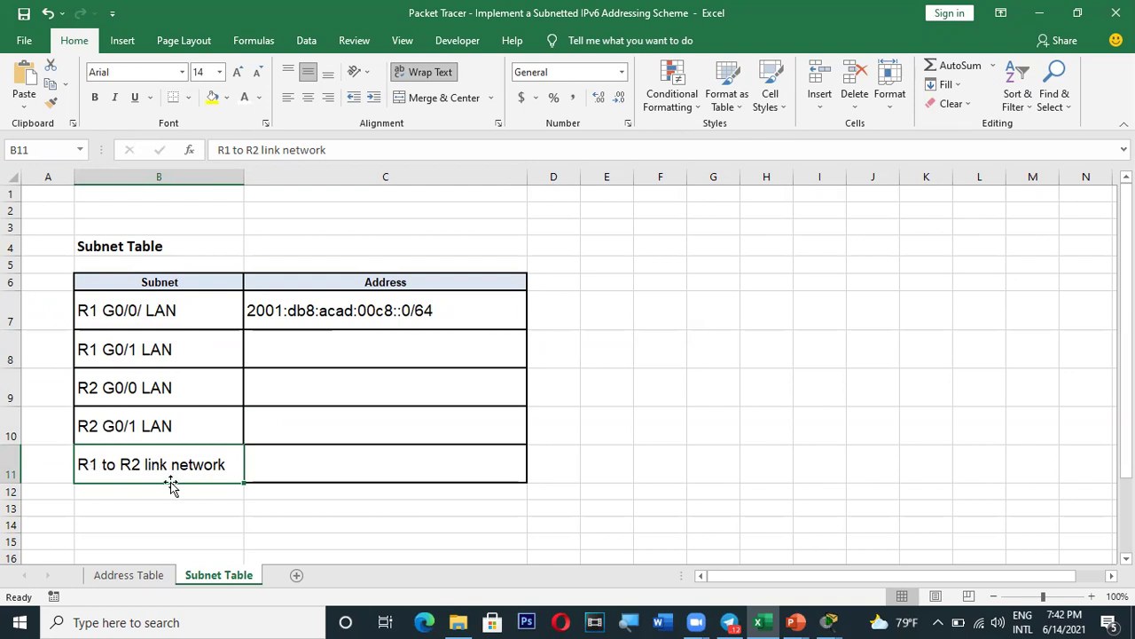
- Copy the R1 G0/0 LAN address into the R1 G0/1 LAN row and change it to 2001:db8:acad:00c9::0/64
click(332, 373)
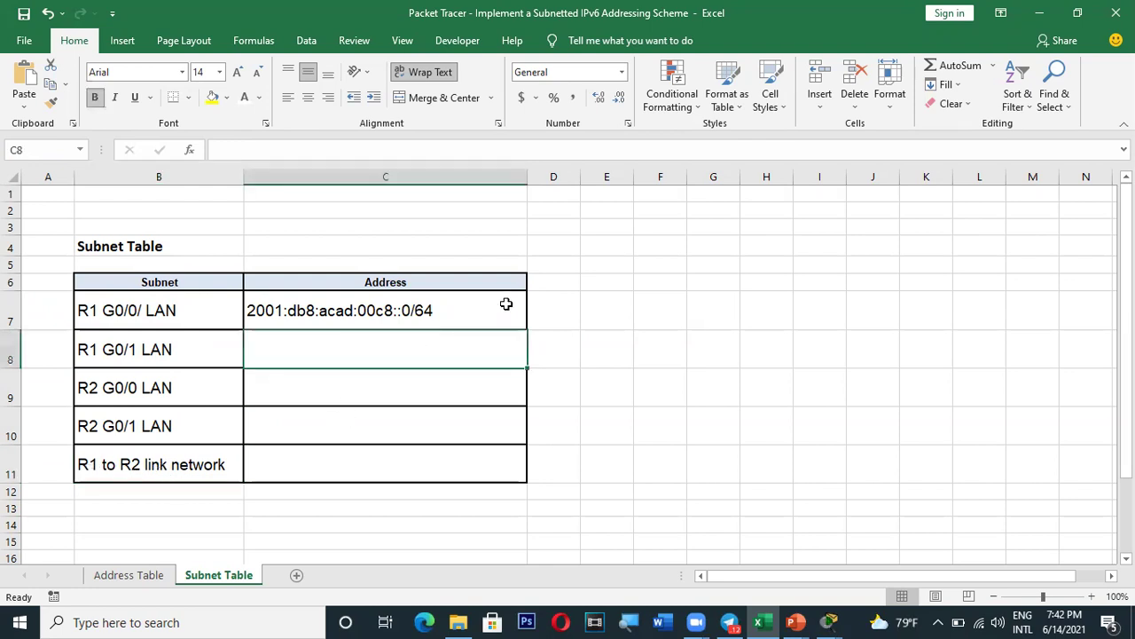
click(469, 305)
double_click(467, 308)
drag(466, 310, 245, 311)
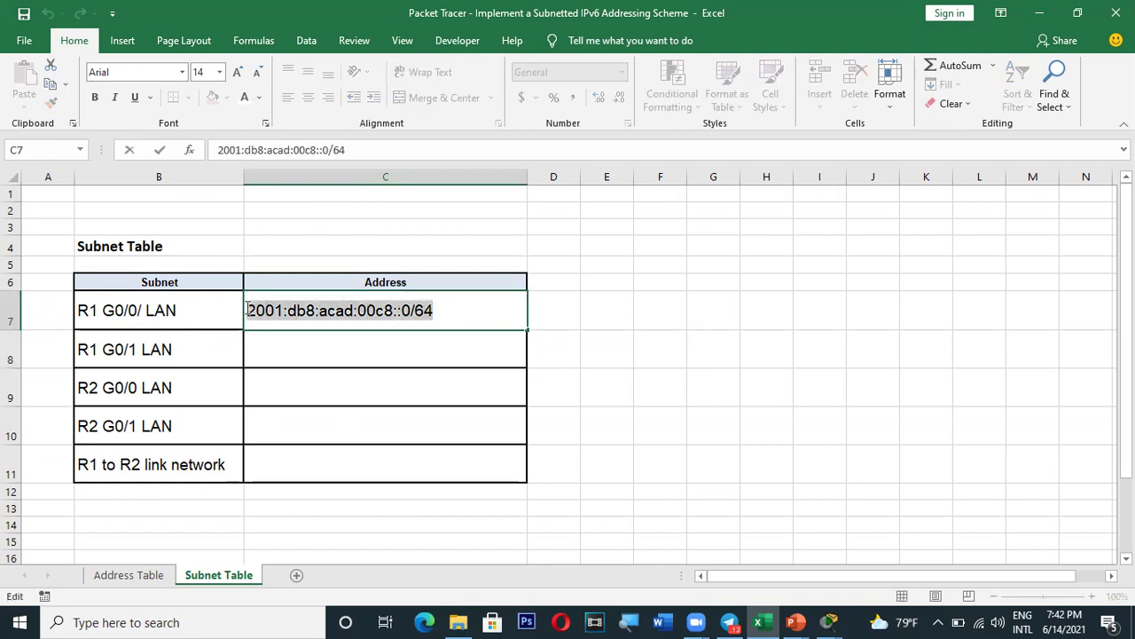
key(ctrl+c)
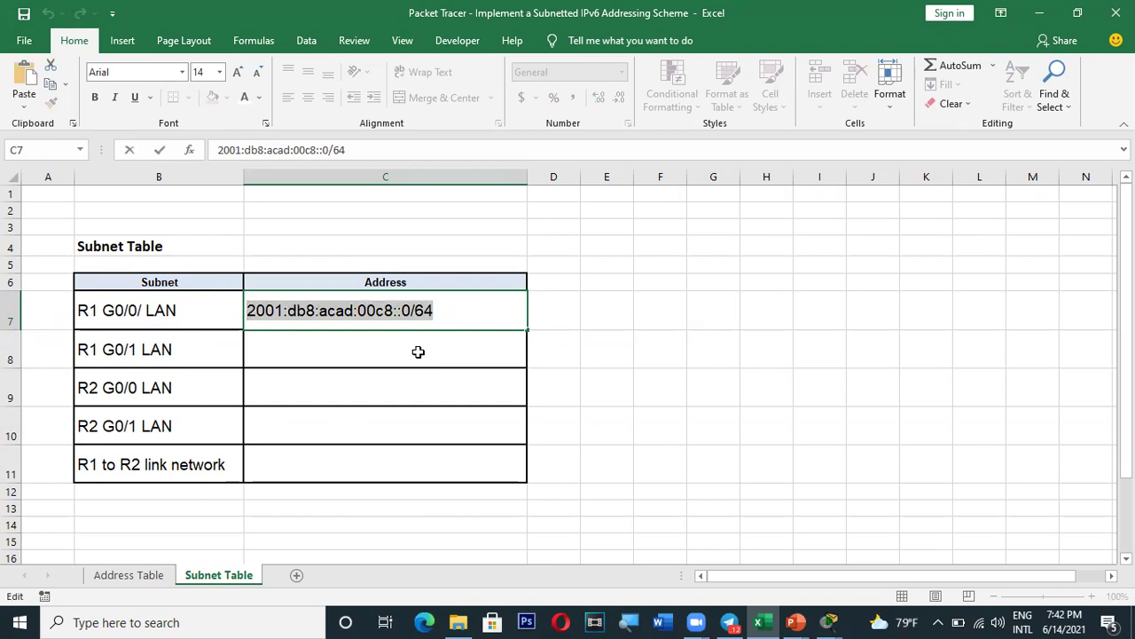
click(418, 353)
key(ctrl+v)
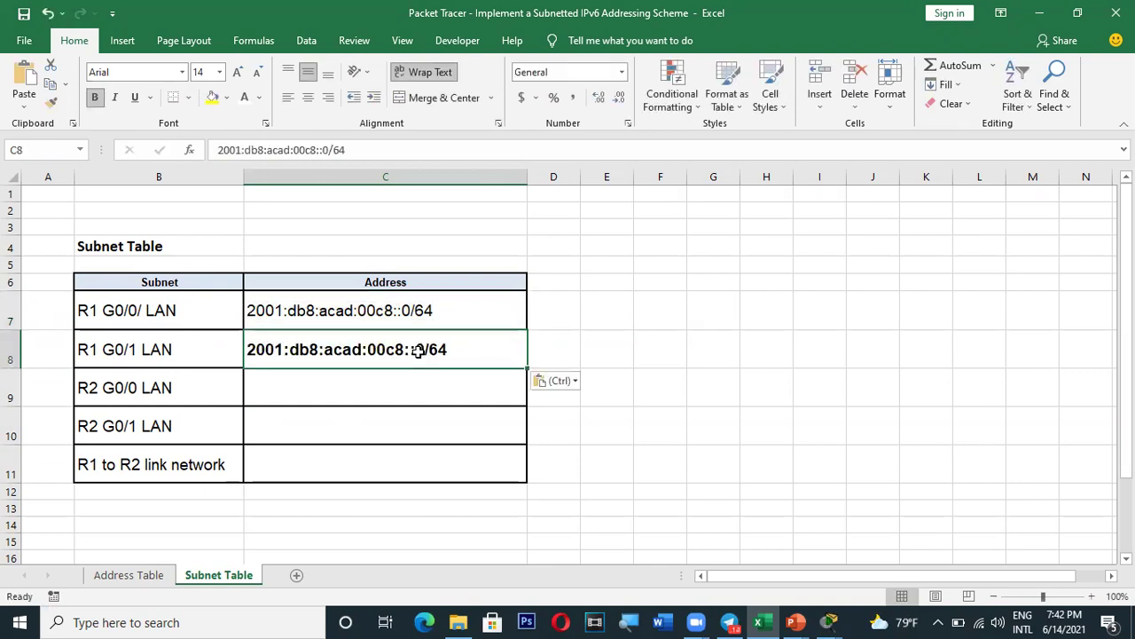
double_click(396, 349)
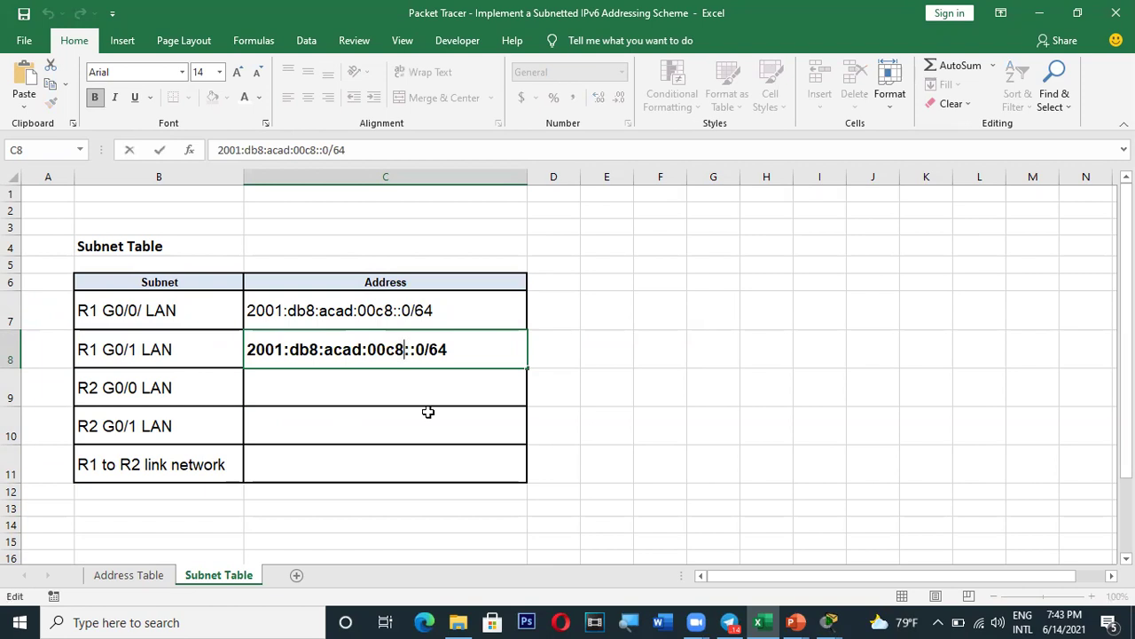
key(BackSpace)
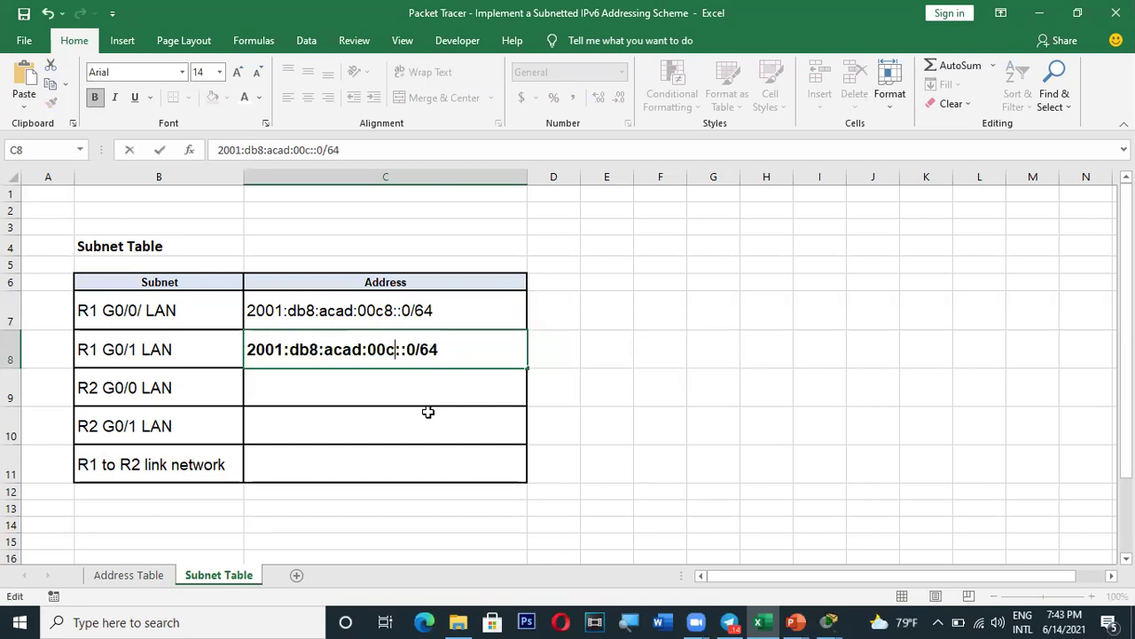
text(9)
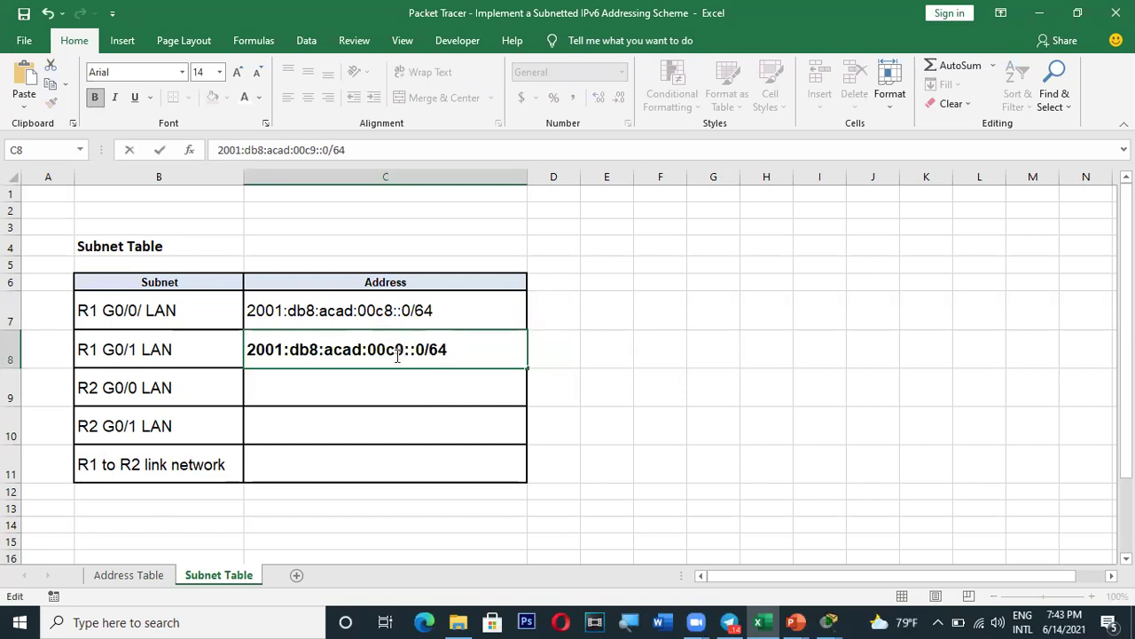
- Fill the R2 G0/0 LAN row with the copied address, changed to 2001:db8:acad:00ca::0/64
click(382, 382)
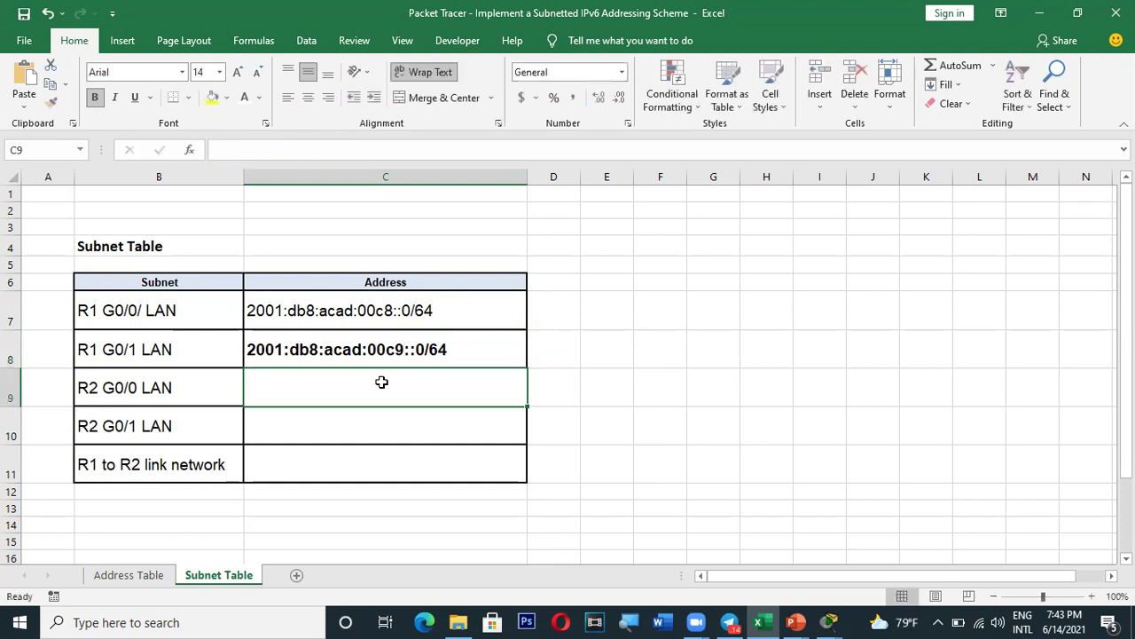
text(2)
key(ctrl+v)
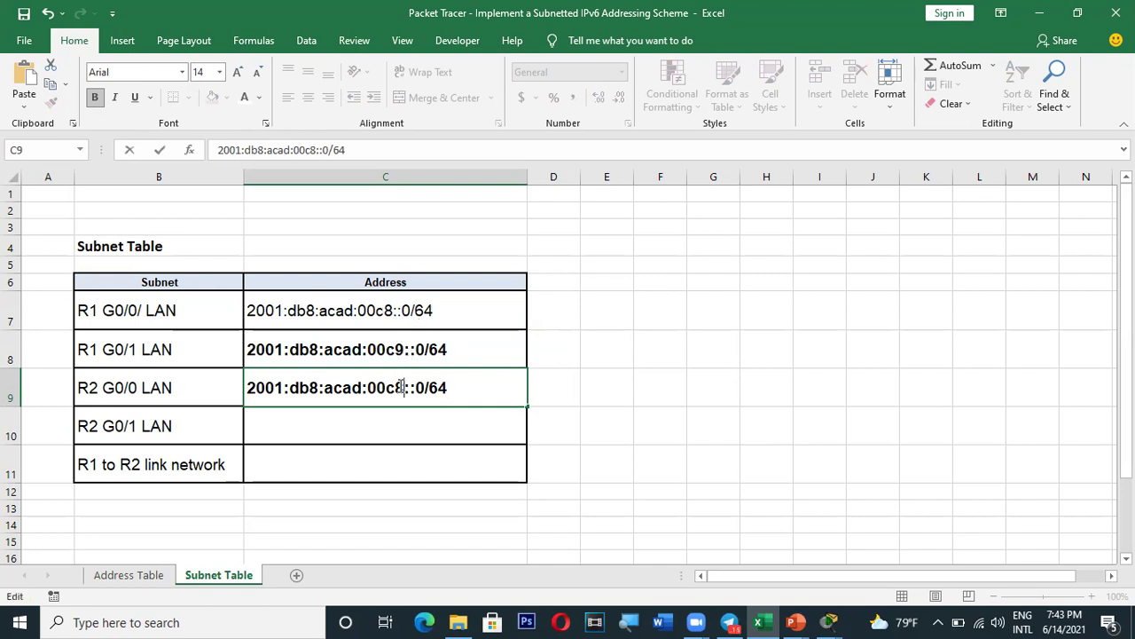
double_click(401, 387)
click(401, 387)
key(BackSpace)
text(a)
- Fill the R2 G0/1 LAN row with the copied address, changed to 2001:db8:acad:00cb::0/64
double_click(393, 427)
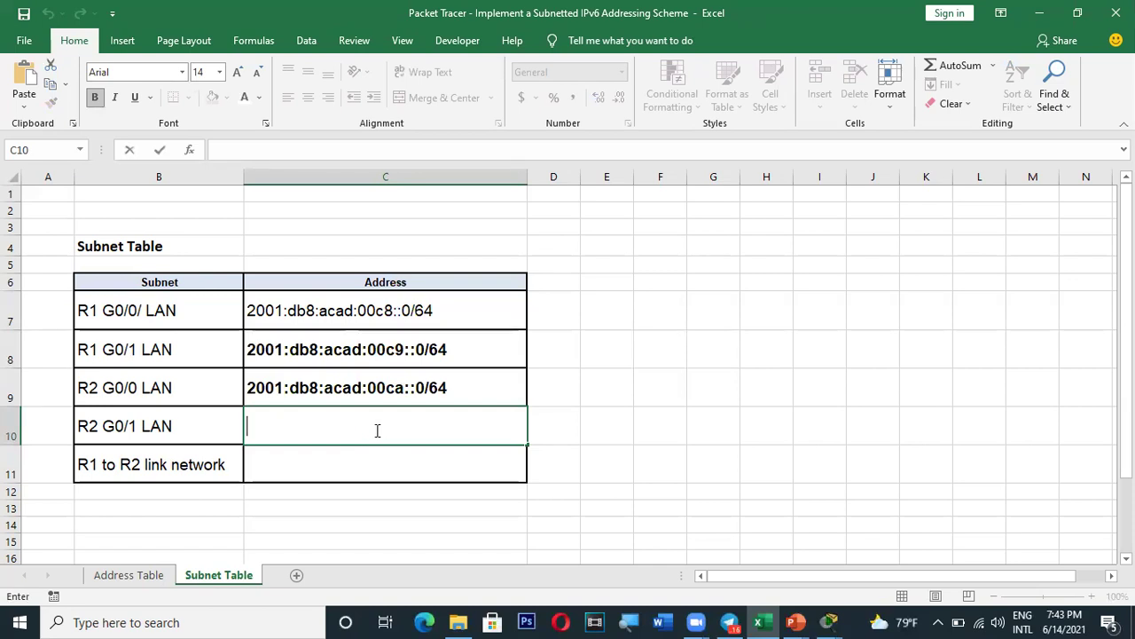
key(ctrl+v)
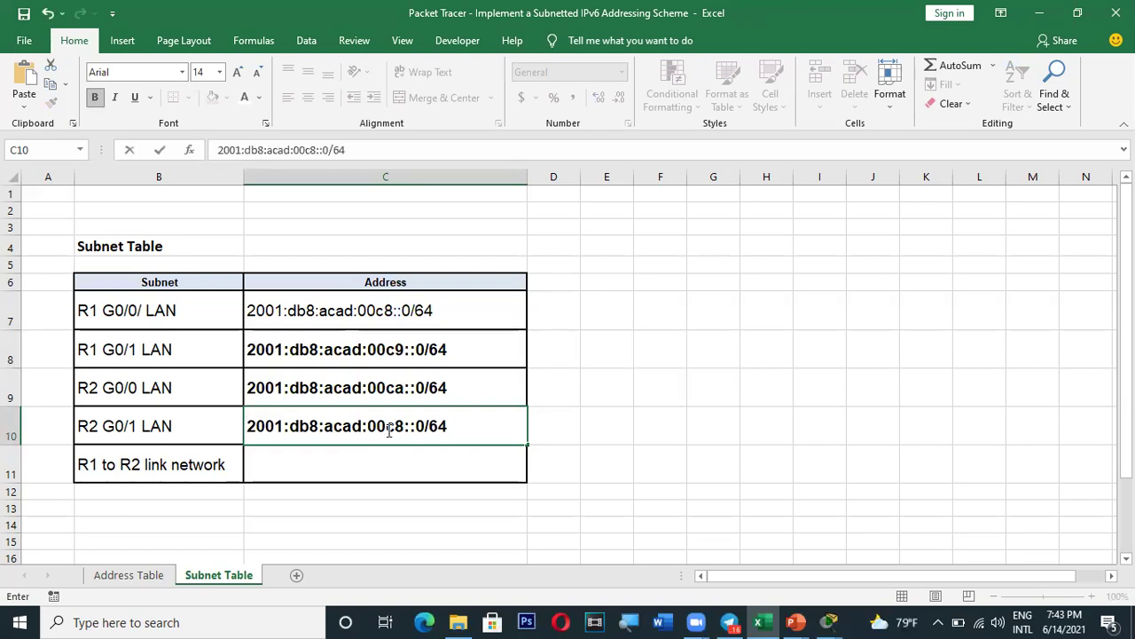
double_click(404, 425)
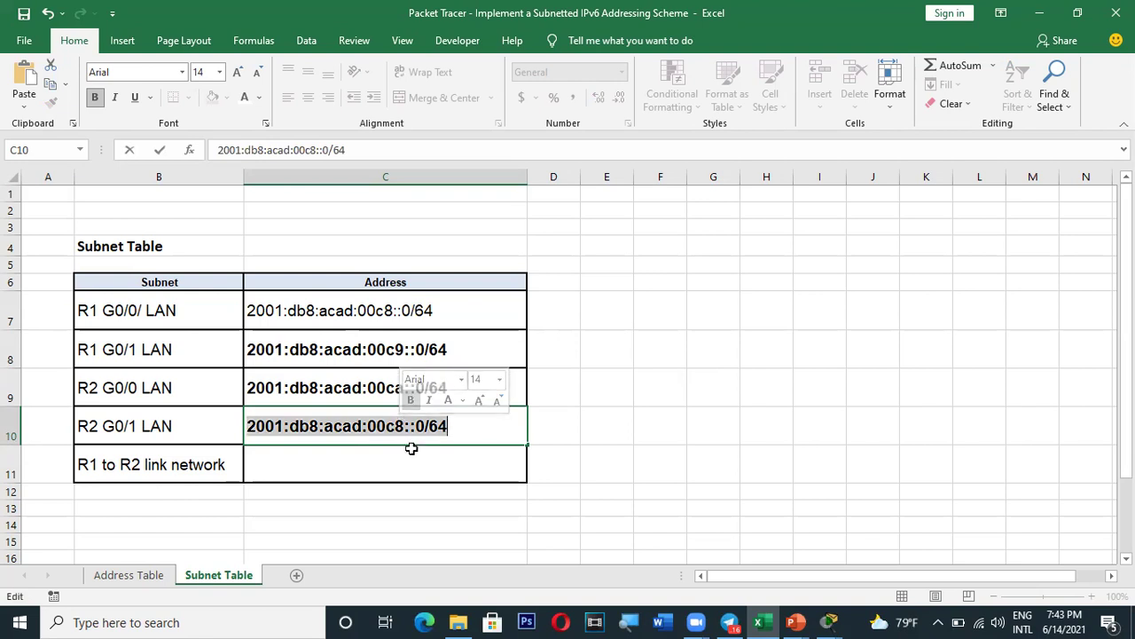
click(405, 426)
key(BackSpace)
text(b)
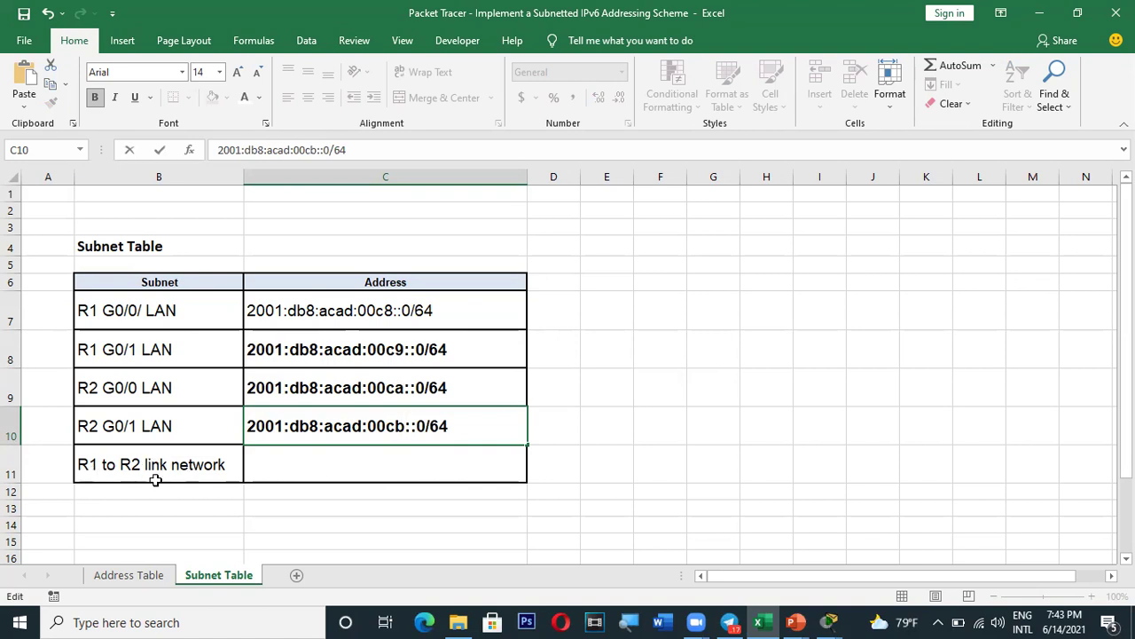
- Fill the R1 to R2 link network row with the copied address, changed to 2001:db8:acad:00cc::0/64
click(284, 466)
double_click(284, 465)
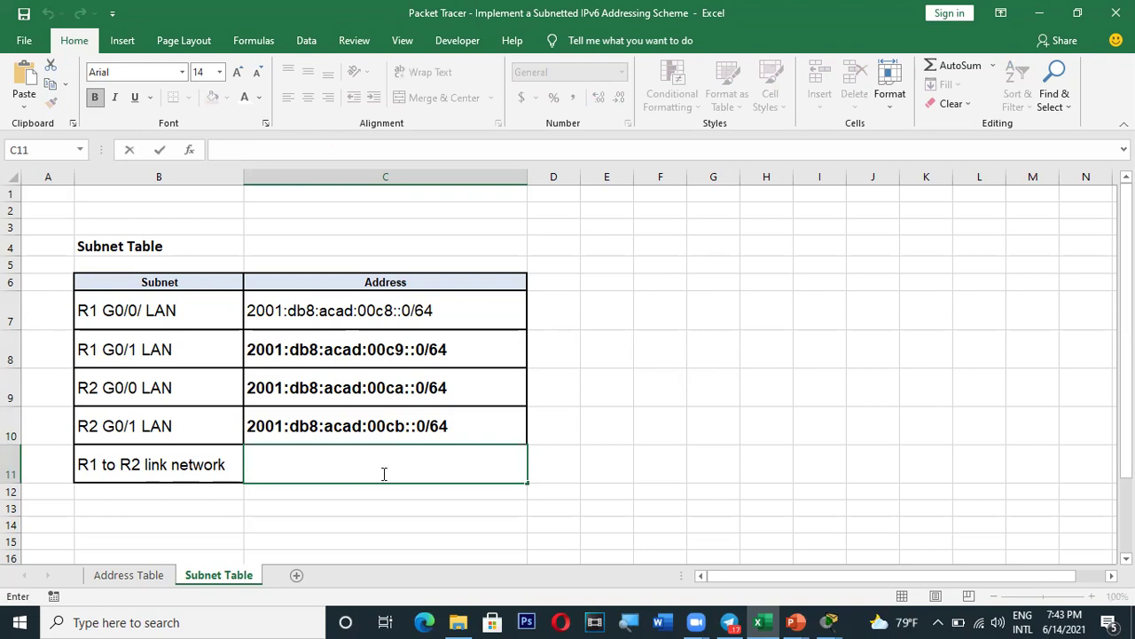
key(ctrl+v)
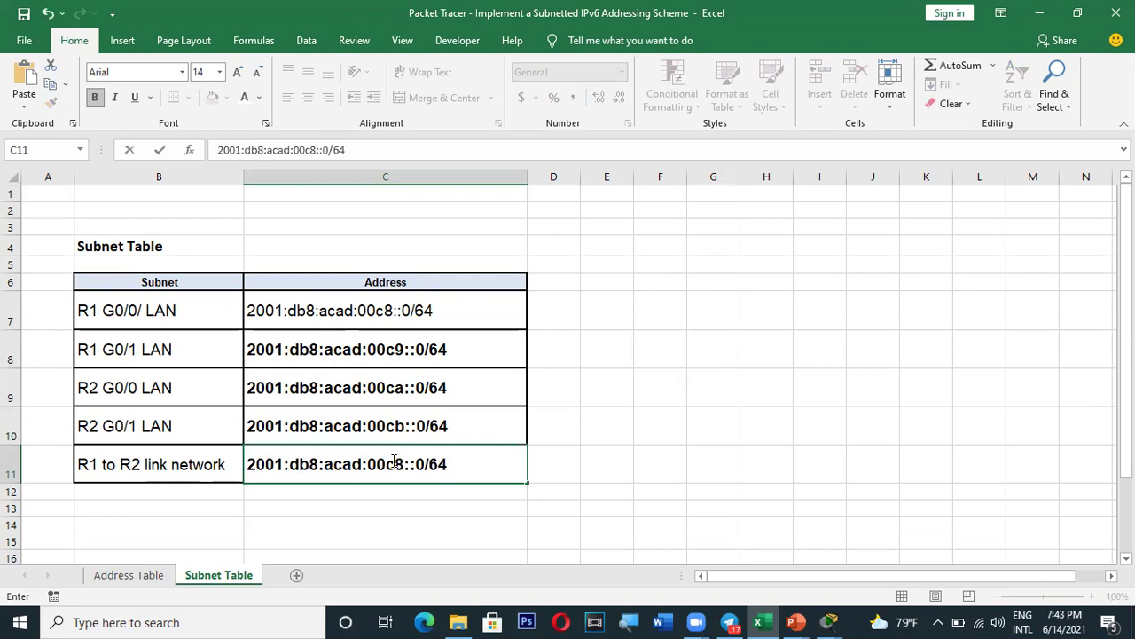
click(404, 464)
key(BackSpace)
text(c)
click(463, 511)
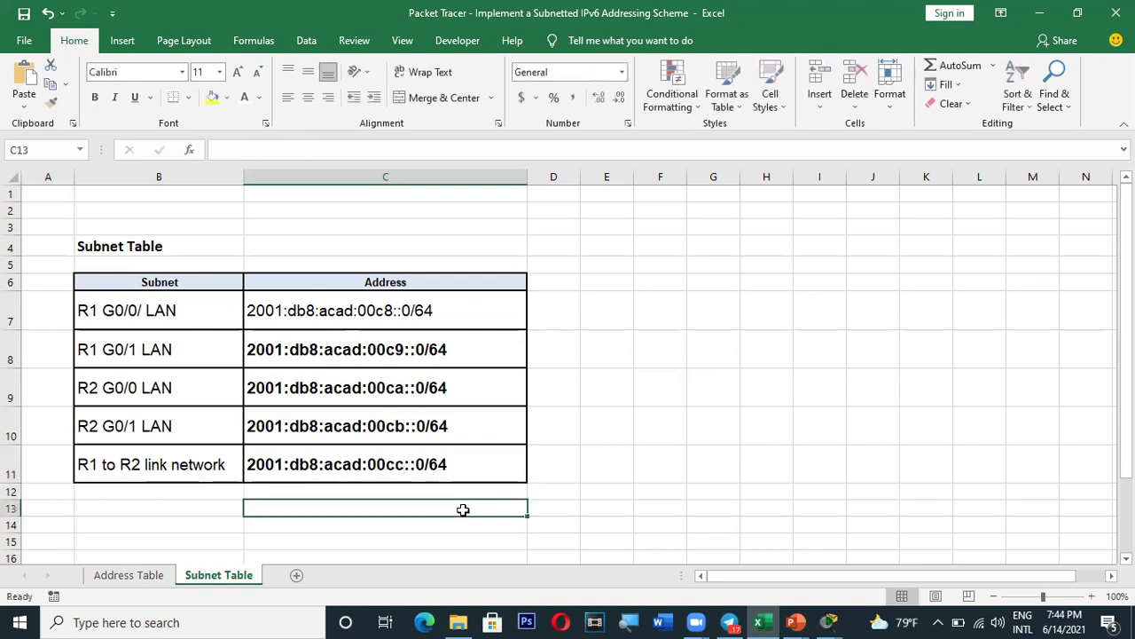
- Check the R1 G0/0 LAN subnet against the Addressing Table in the Packet Tracer activity instructions, and return to the Excel workbook
click(376, 312)
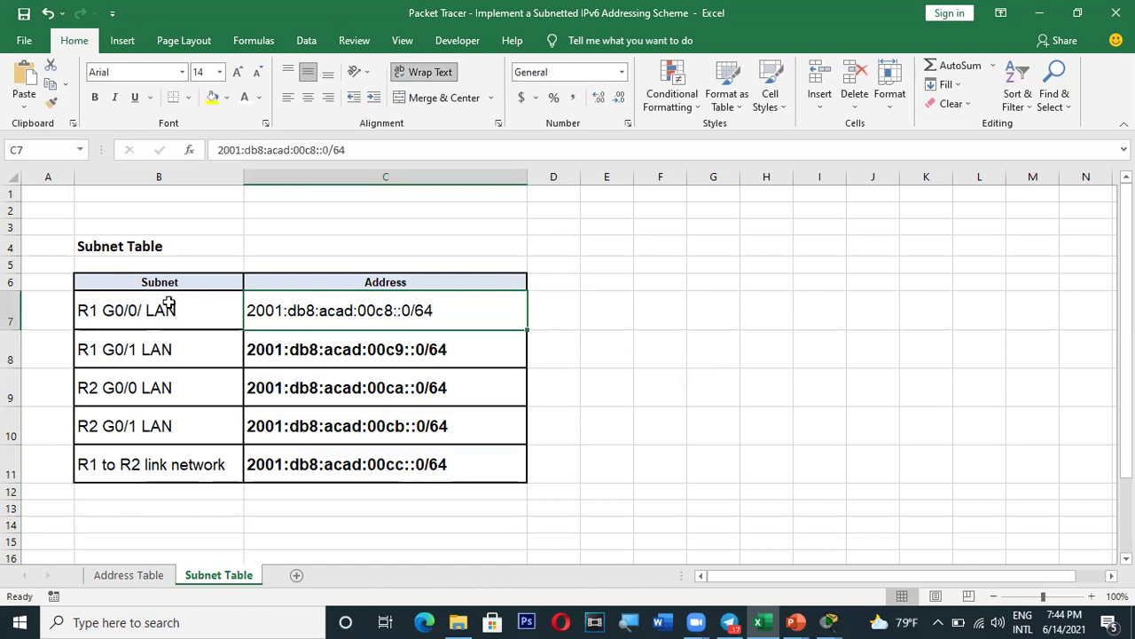
click(140, 316)
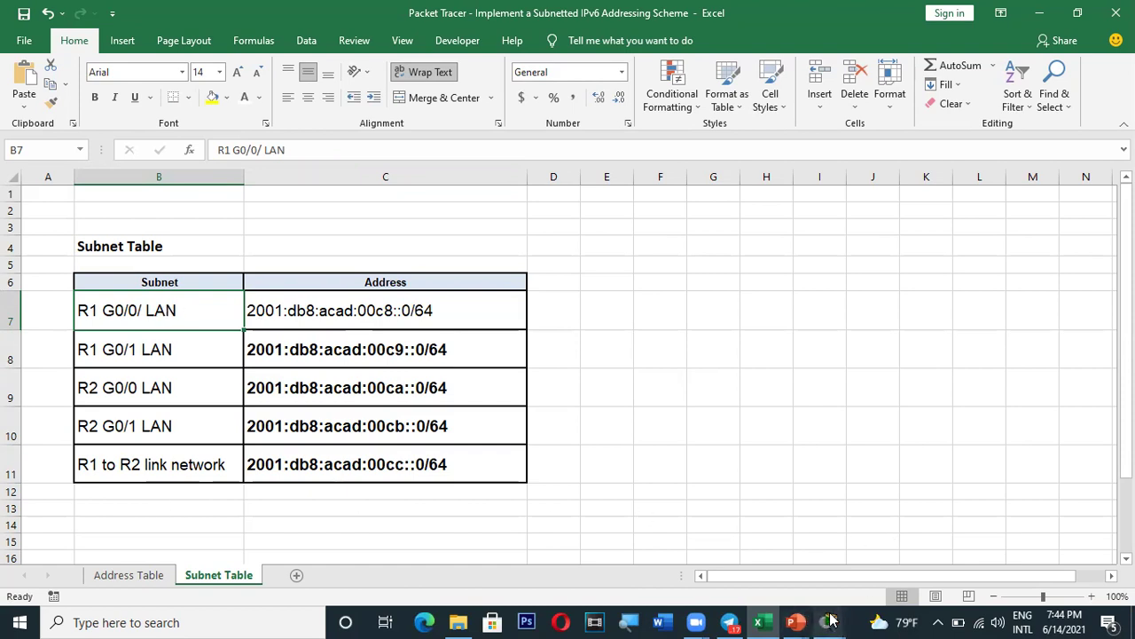
mouse_move(831, 619)
click(756, 560)
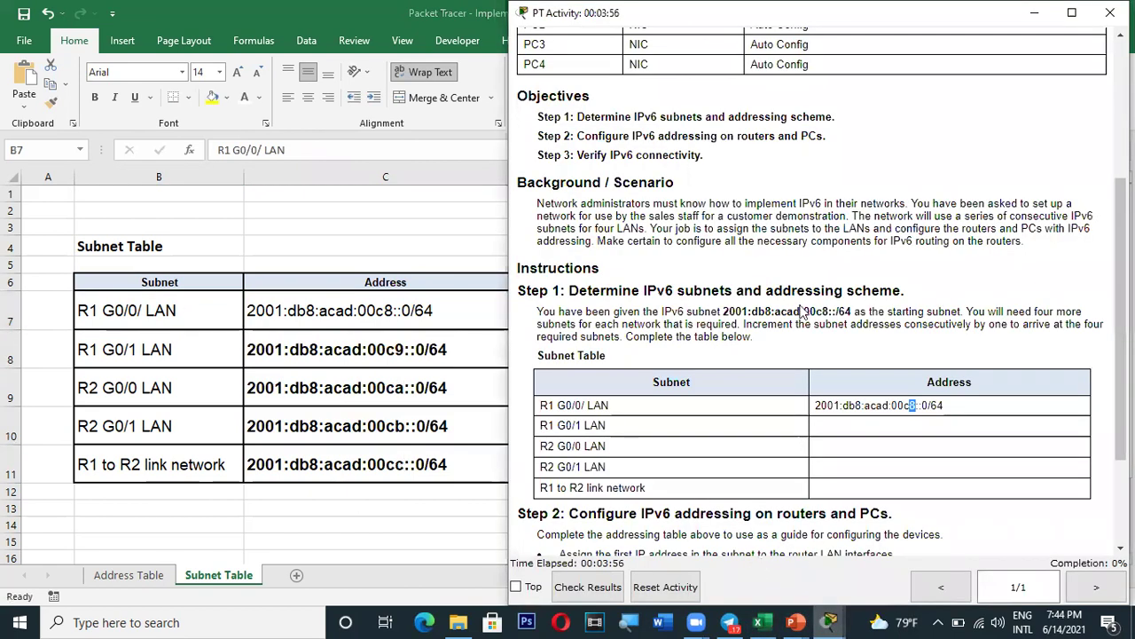
scroll(776, 264, up, 3)
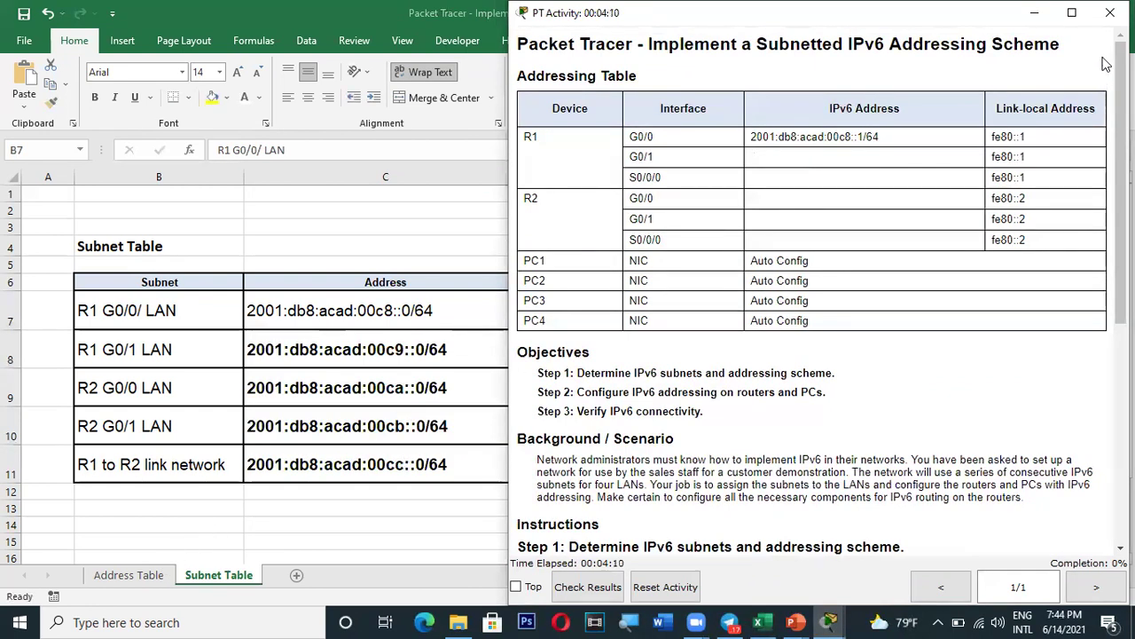
click(1036, 14)
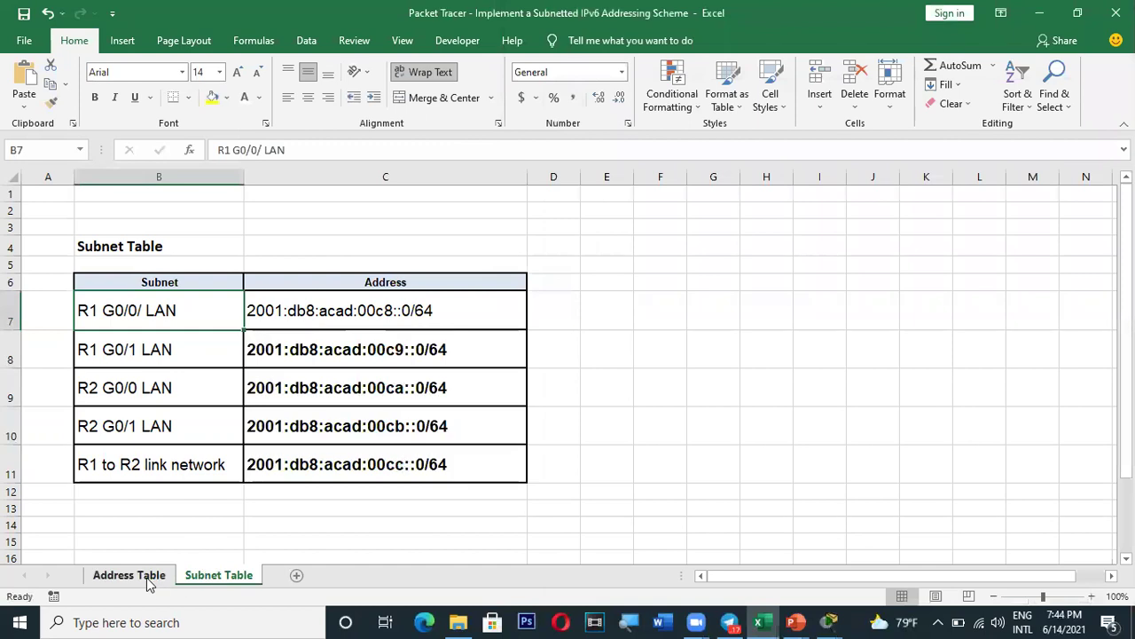
- Copy the R1 G0/1 LAN address, 2001:db8:acad:00c9::0/64, from the Subnet Table sheet
click(145, 579)
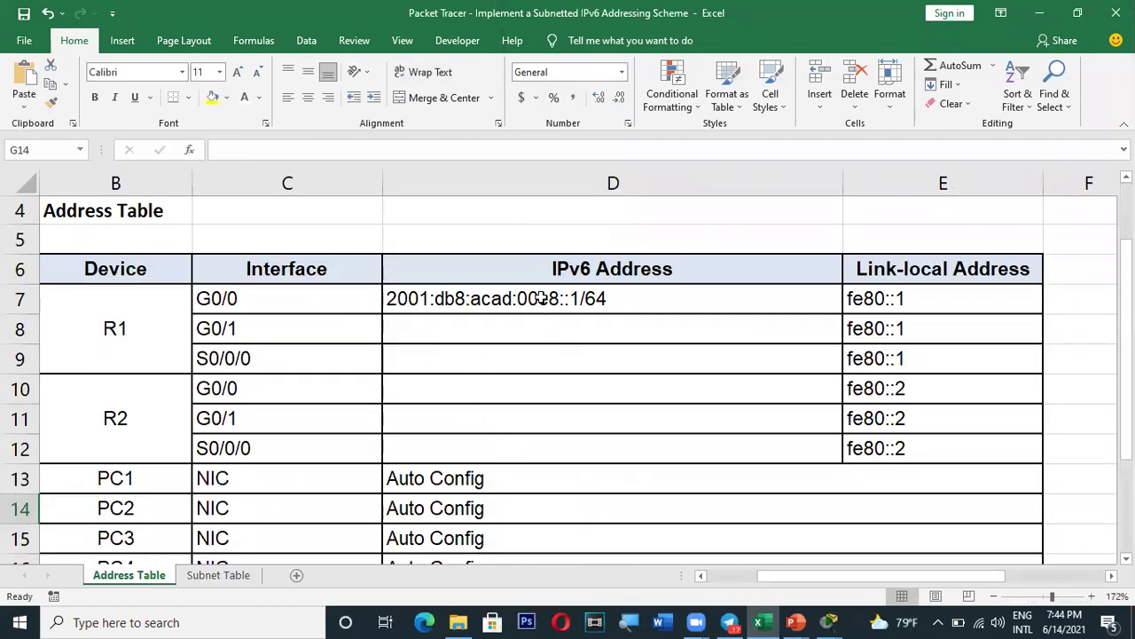
click(244, 329)
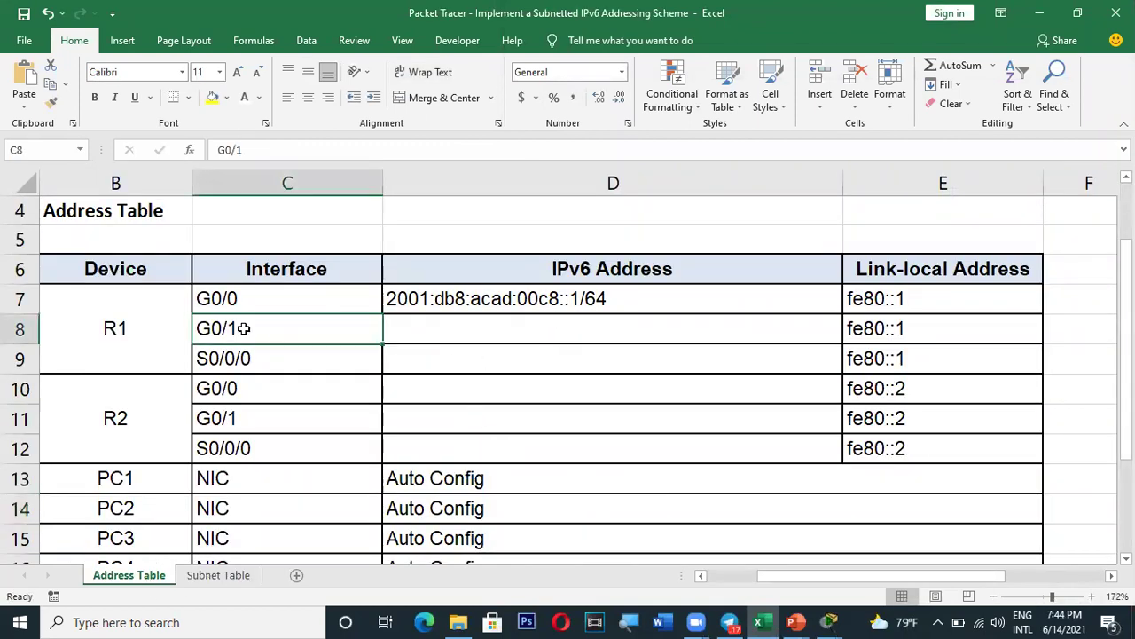
click(414, 336)
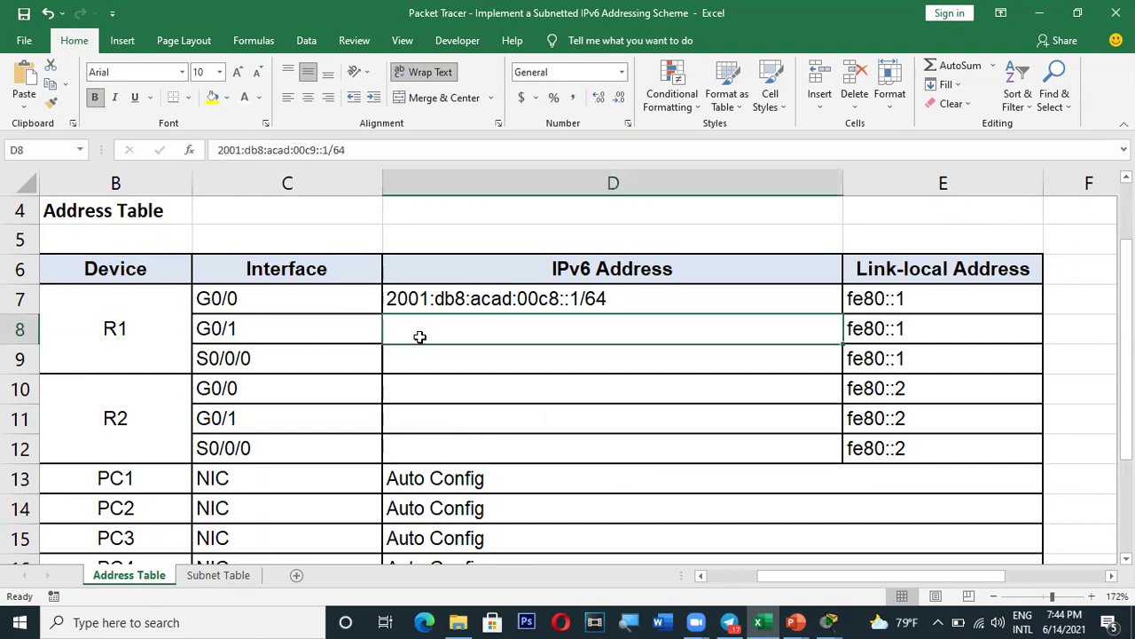
click(219, 575)
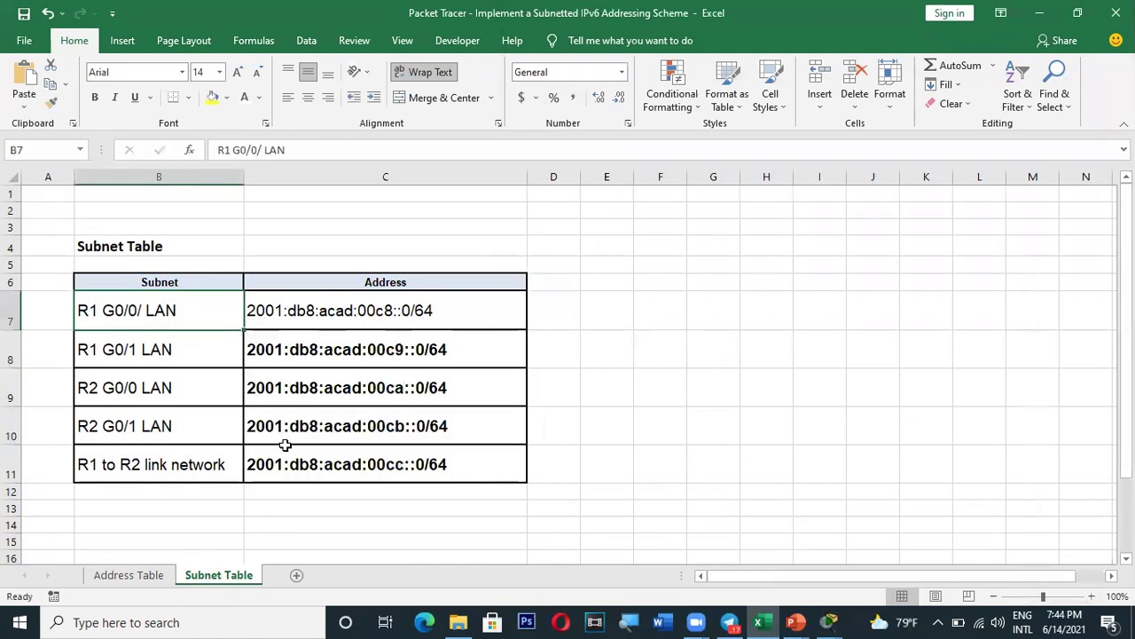
click(283, 353)
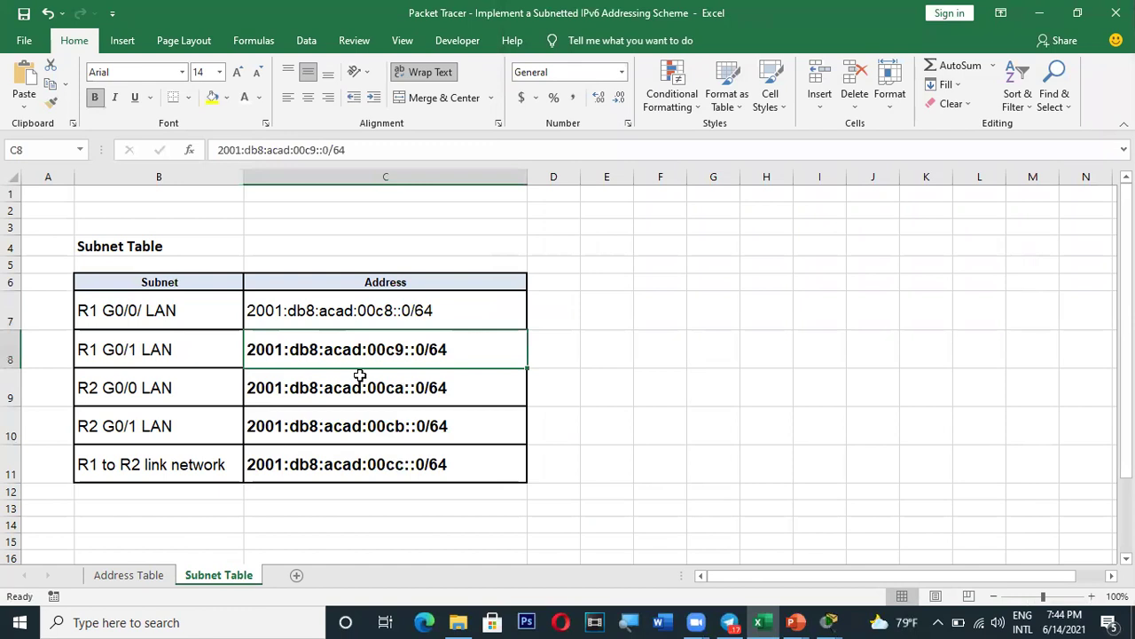
drag(350, 150, 210, 150)
key(ctrl+c)
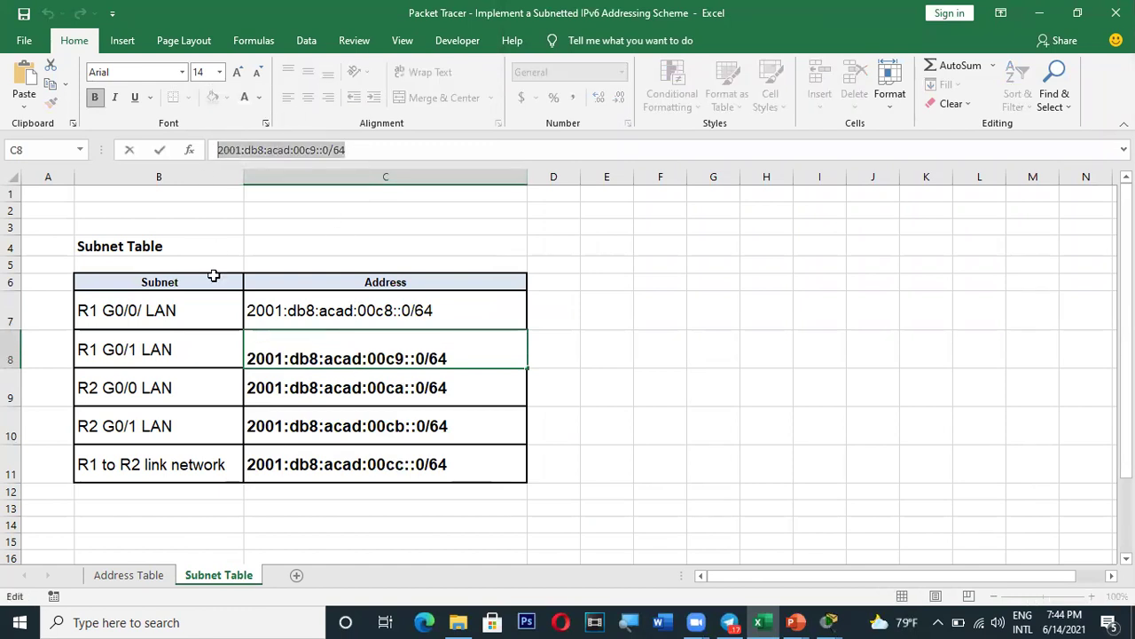
- Paste the copied subnet address into the R1 G0/1 IPv6 Address cell on the Address Table sheet and make its text black
click(139, 577)
click(139, 577)
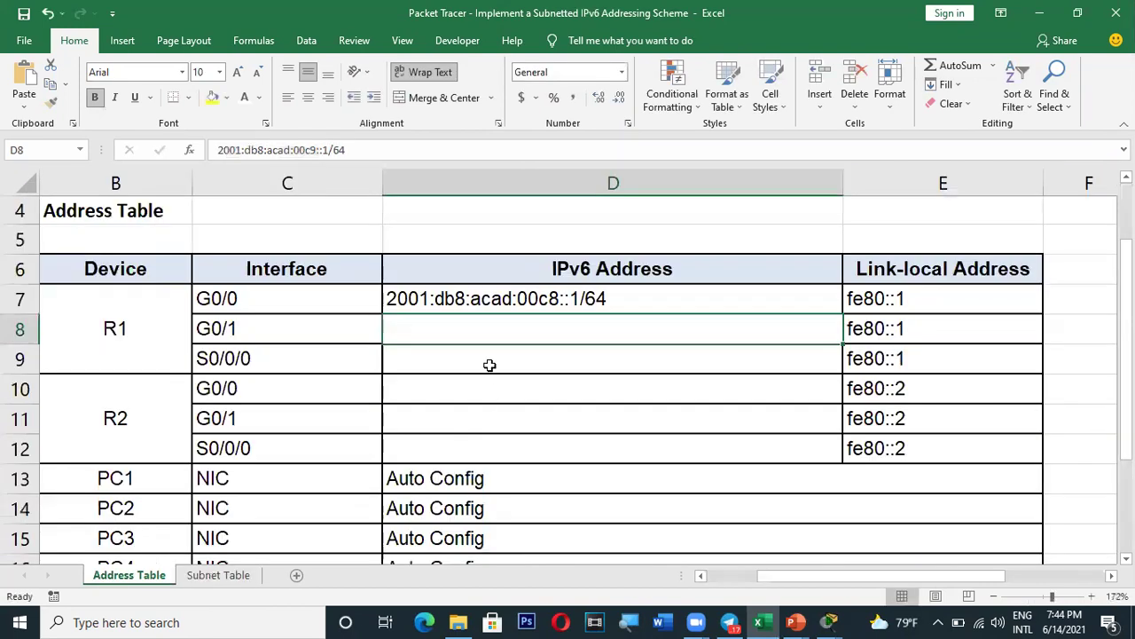
click(215, 328)
click(424, 327)
key(ctrl+v)
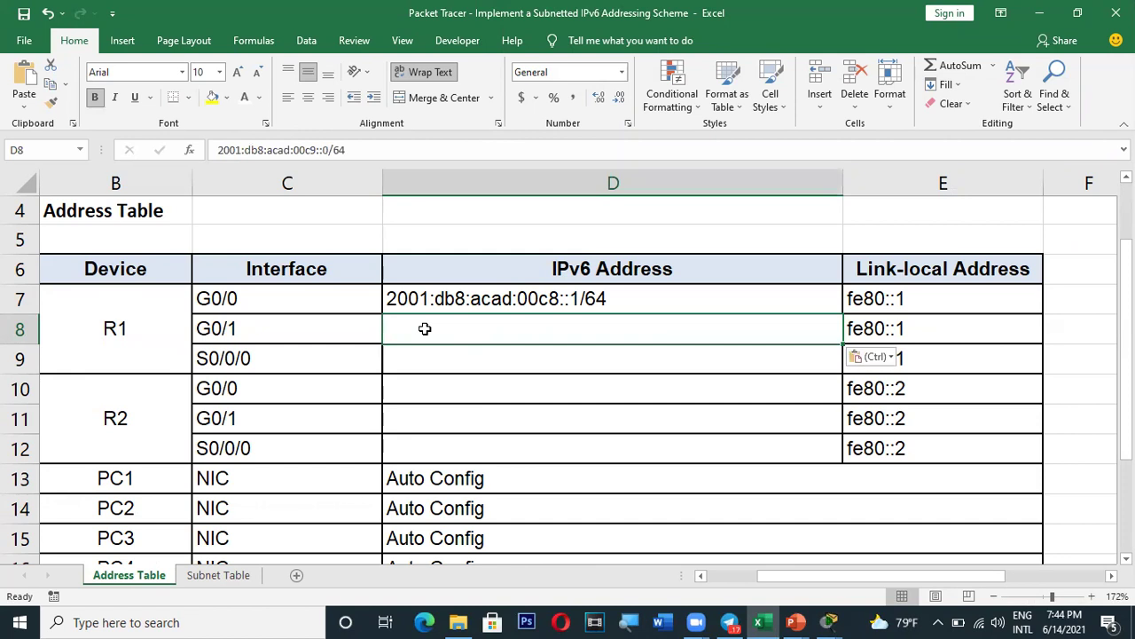
click(26, 113)
click(22, 143)
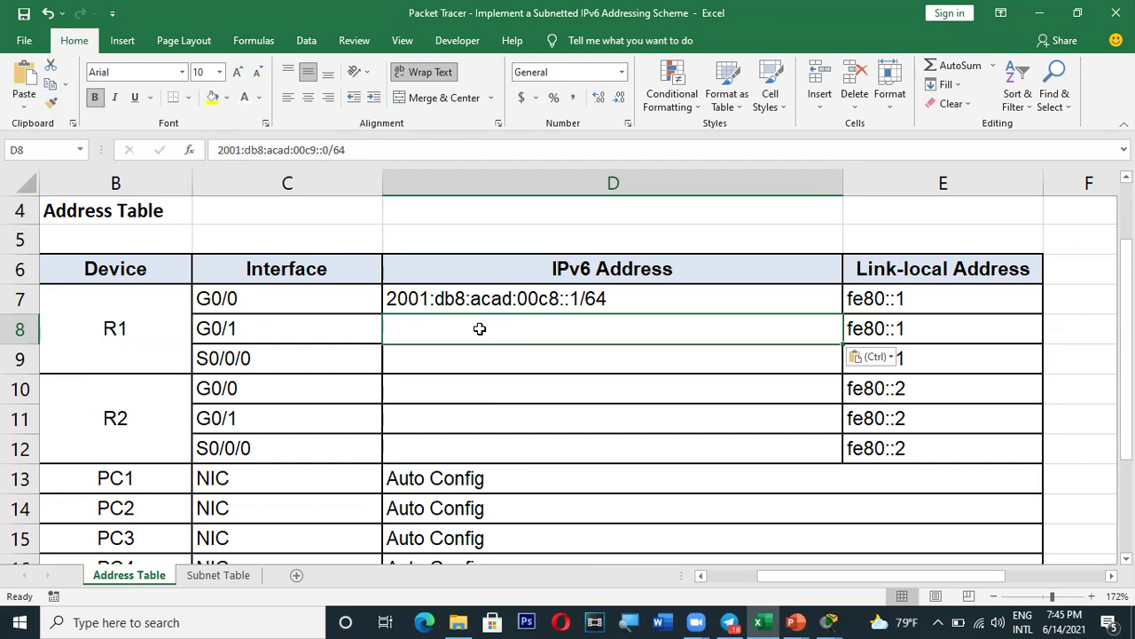
key(Delete)
key(ctrl+v)
click(260, 98)
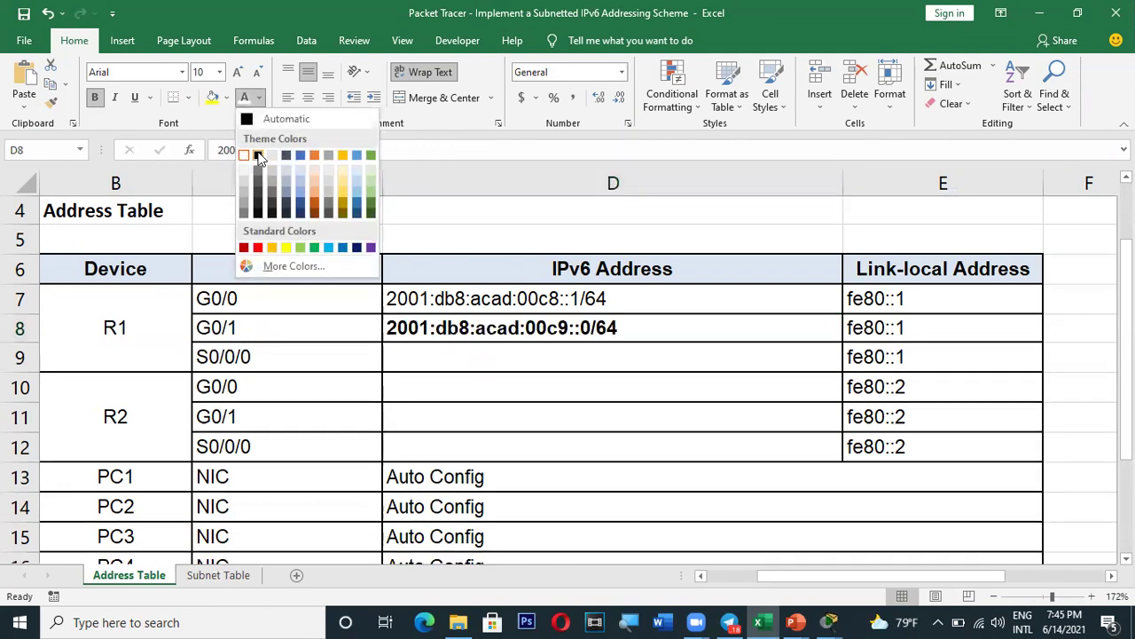
click(257, 155)
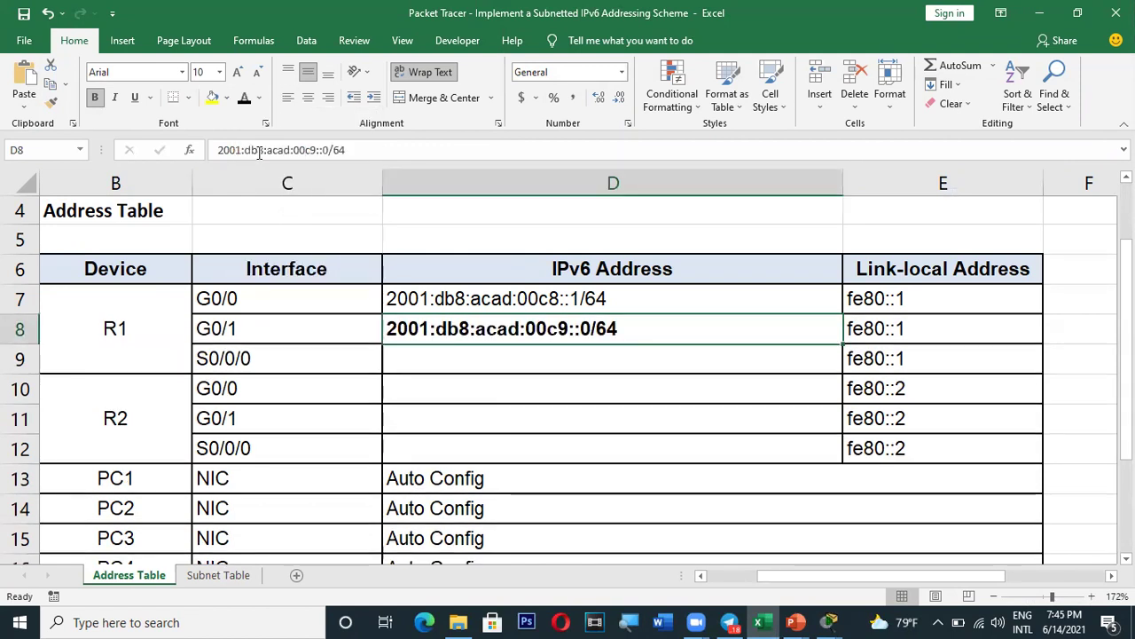
- Change the R1 G0/1 IPv6 address to 2001:db8:acad:00c9::1/64
double_click(590, 328)
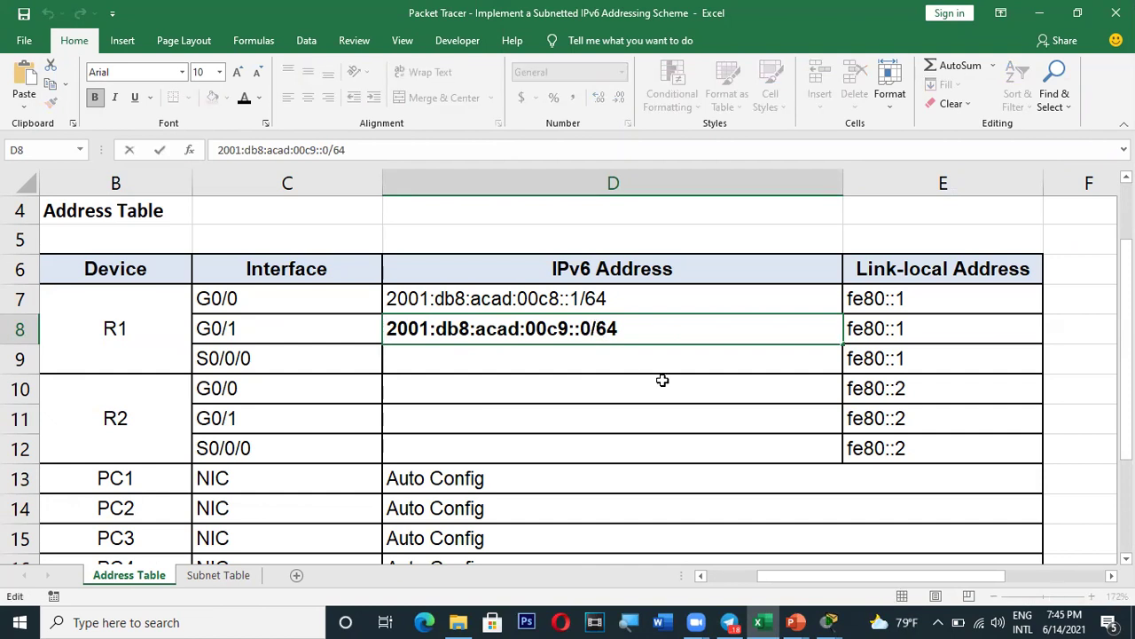
key(BackSpace)
text(1)
- Set the font colour of the hidden IPv6 address in the R1 S0/0/0 row to black
click(565, 354)
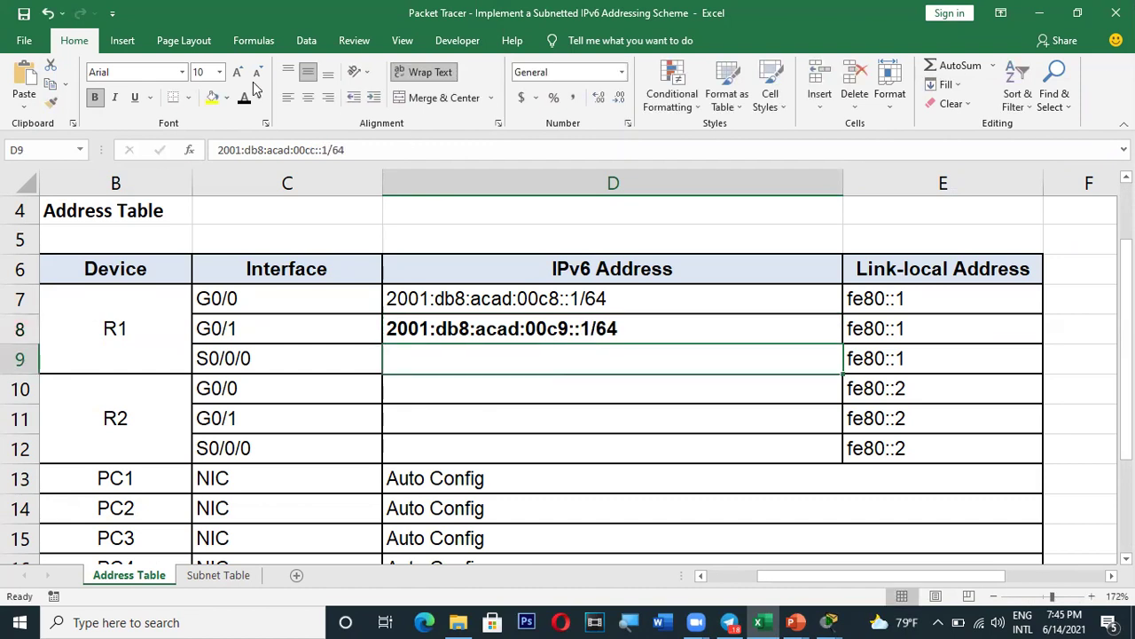
text(2001:db8:acad:00cc::1/64)
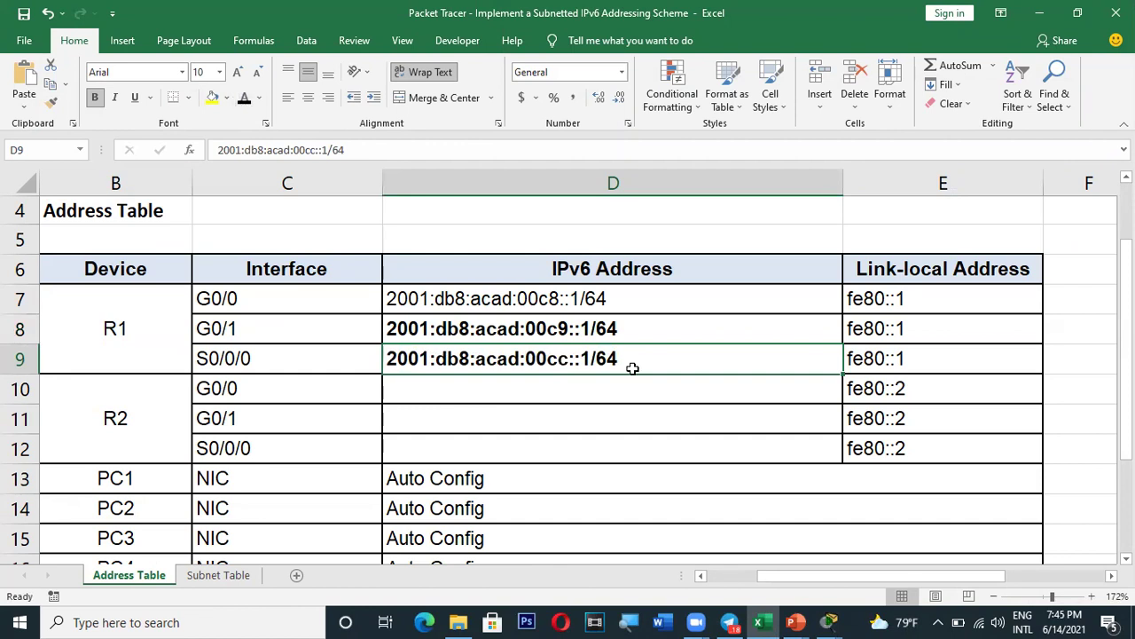
click(222, 358)
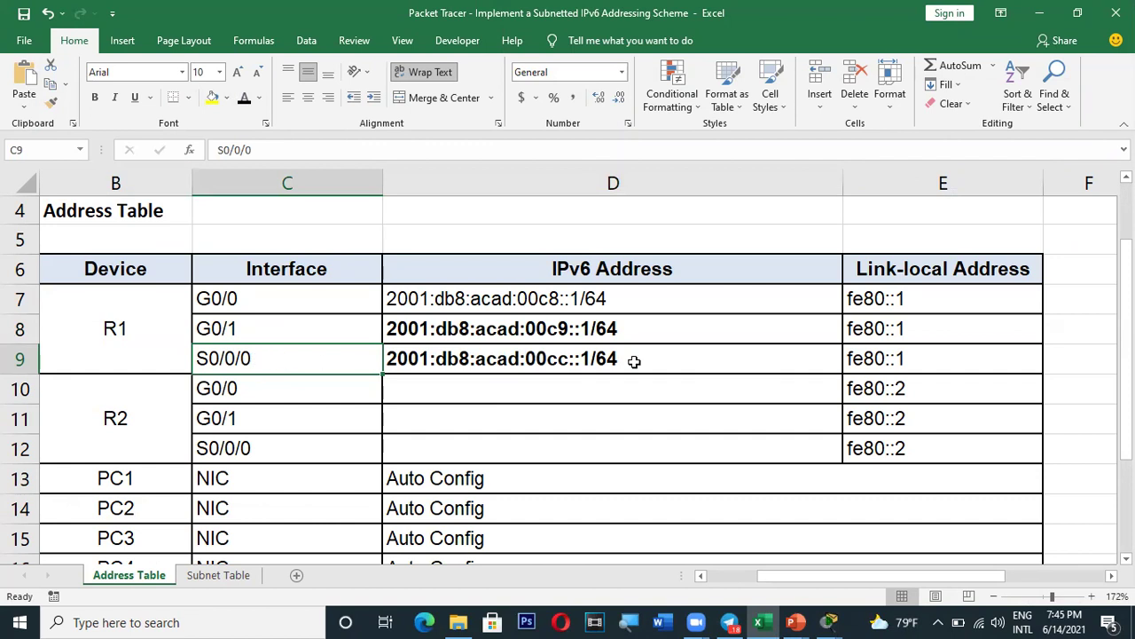
- Check the R1 to R2 link network subnet in the Subnet Table and the Packet Tracer instructions, and return to the Address Table sheet
click(232, 576)
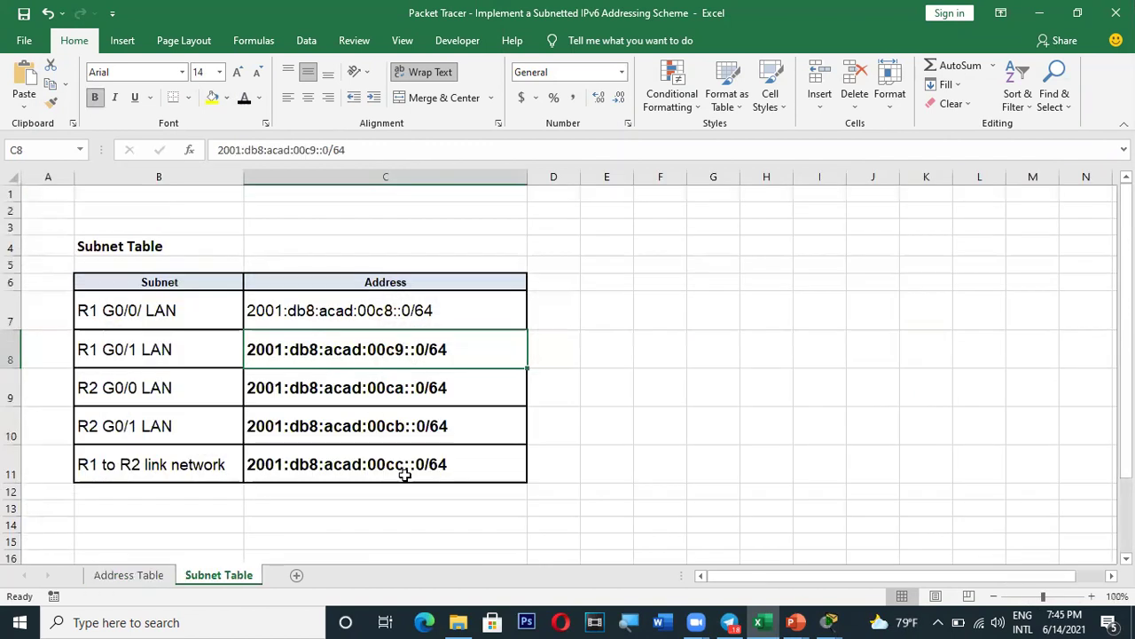
click(371, 465)
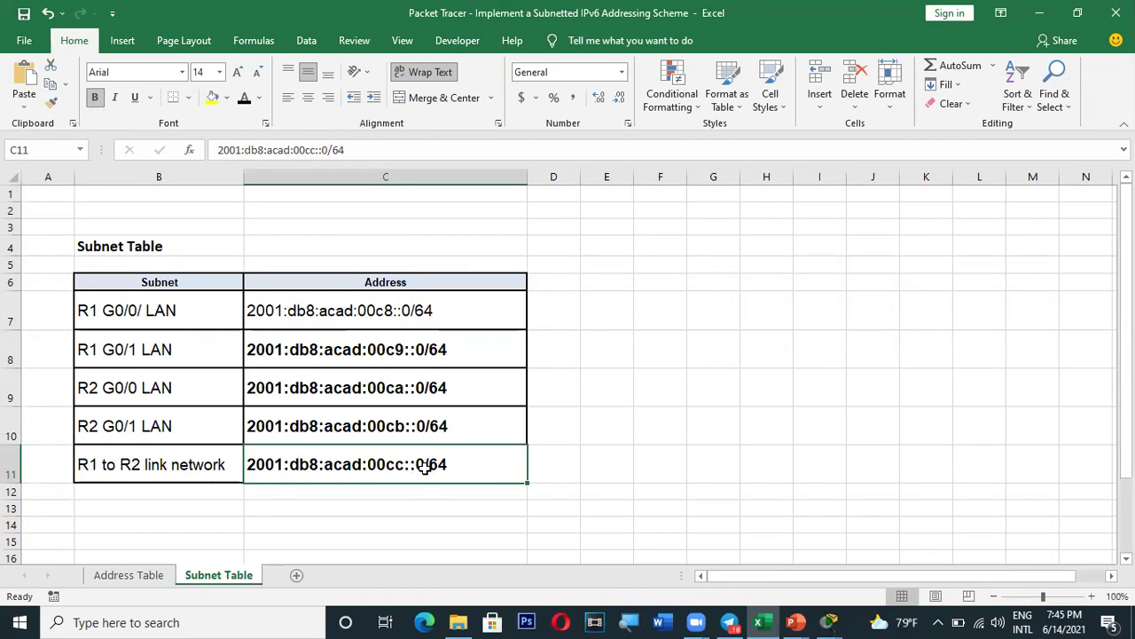
key(alt+Tab)
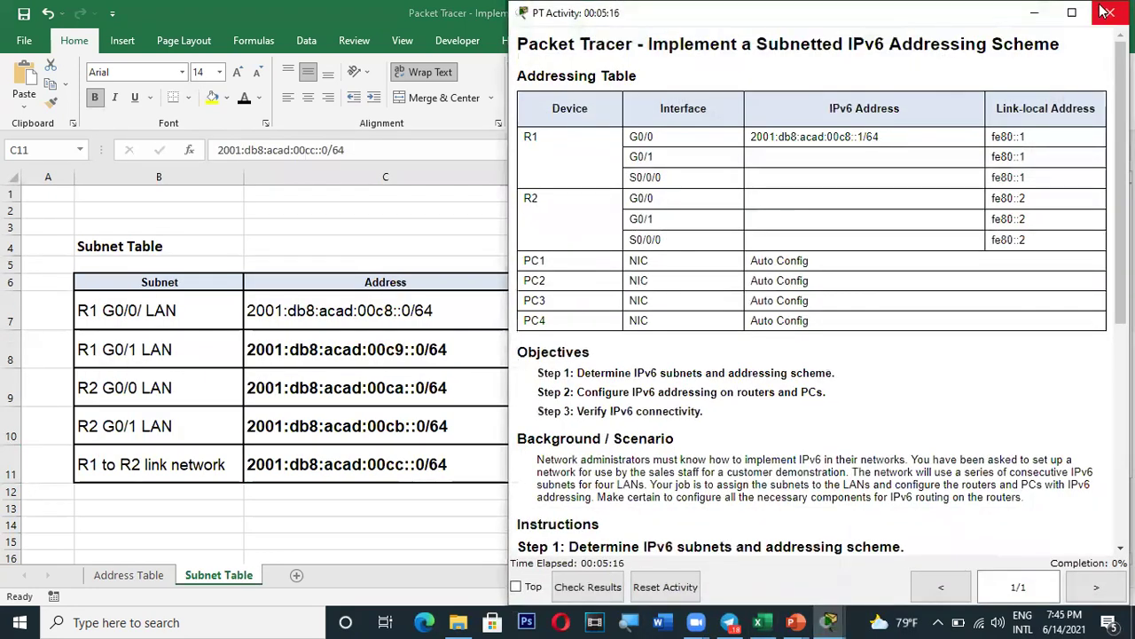
click(1032, 22)
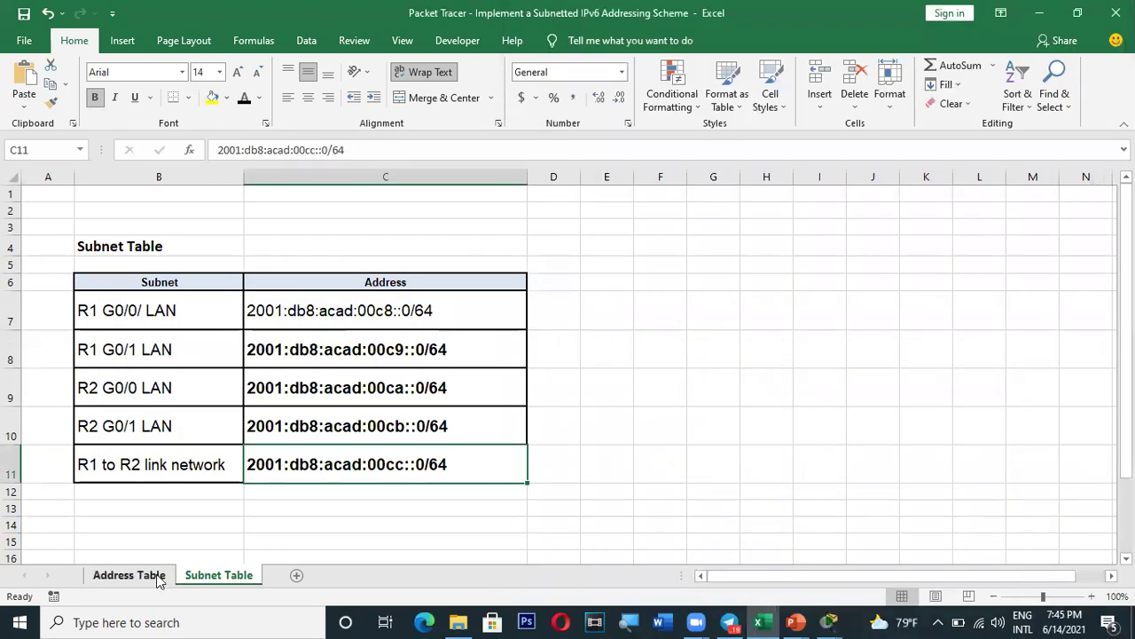
click(164, 577)
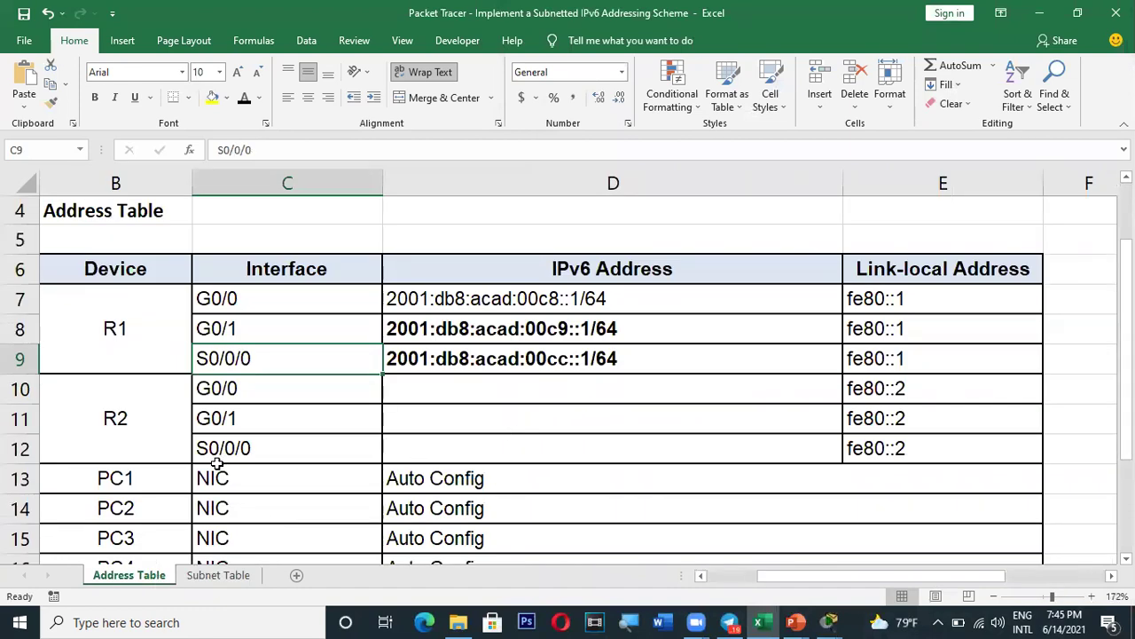
- Highlight the R1 S0/0/0 IPv6 Address cell in yellow
click(456, 444)
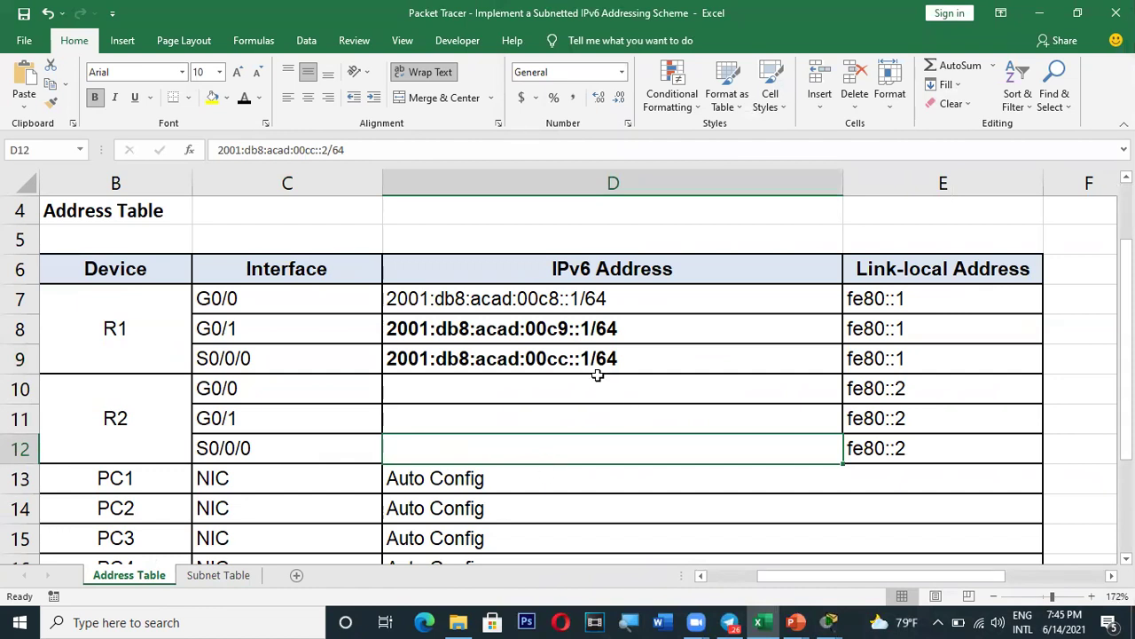
click(456, 359)
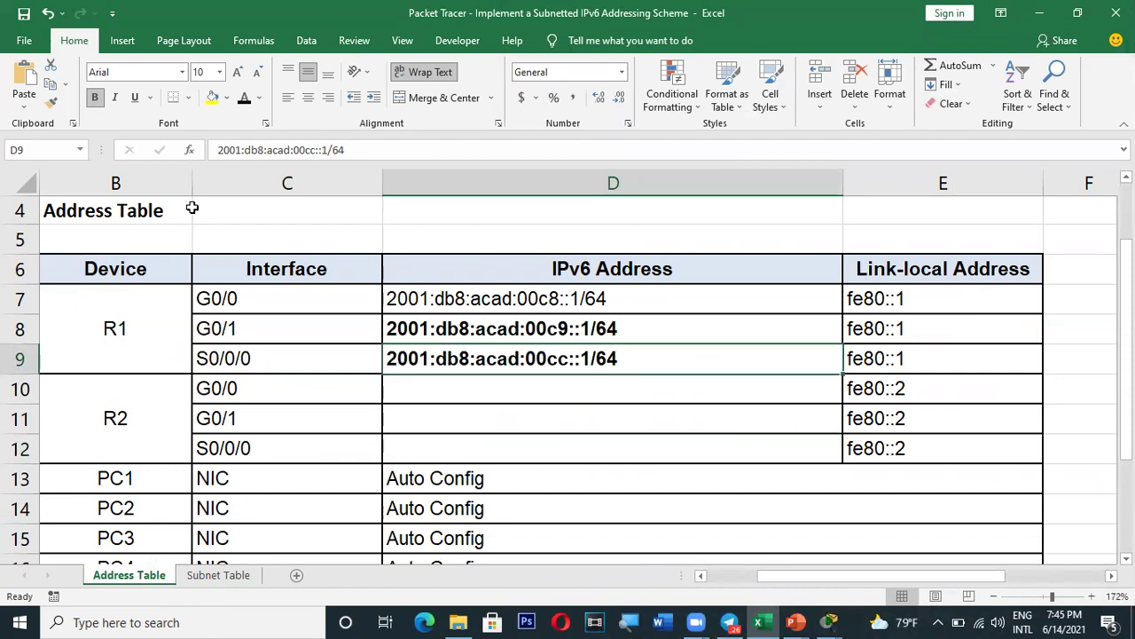
click(213, 98)
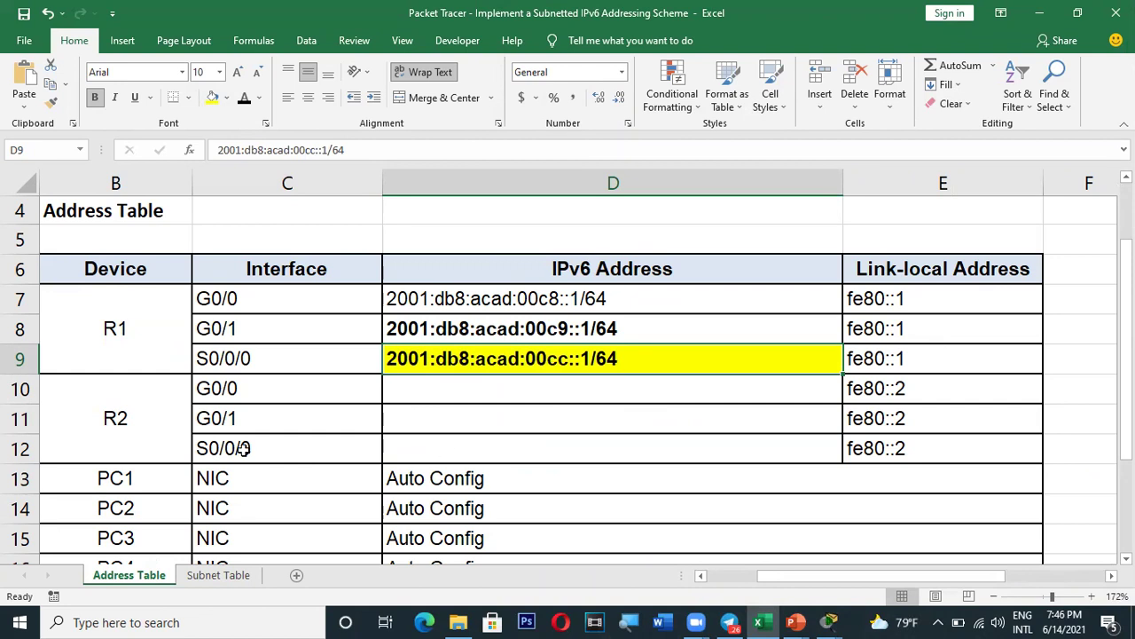
- Set the hidden R2 S0/0/0 IPv6 address to black text and highlight its cell in yellow
click(455, 455)
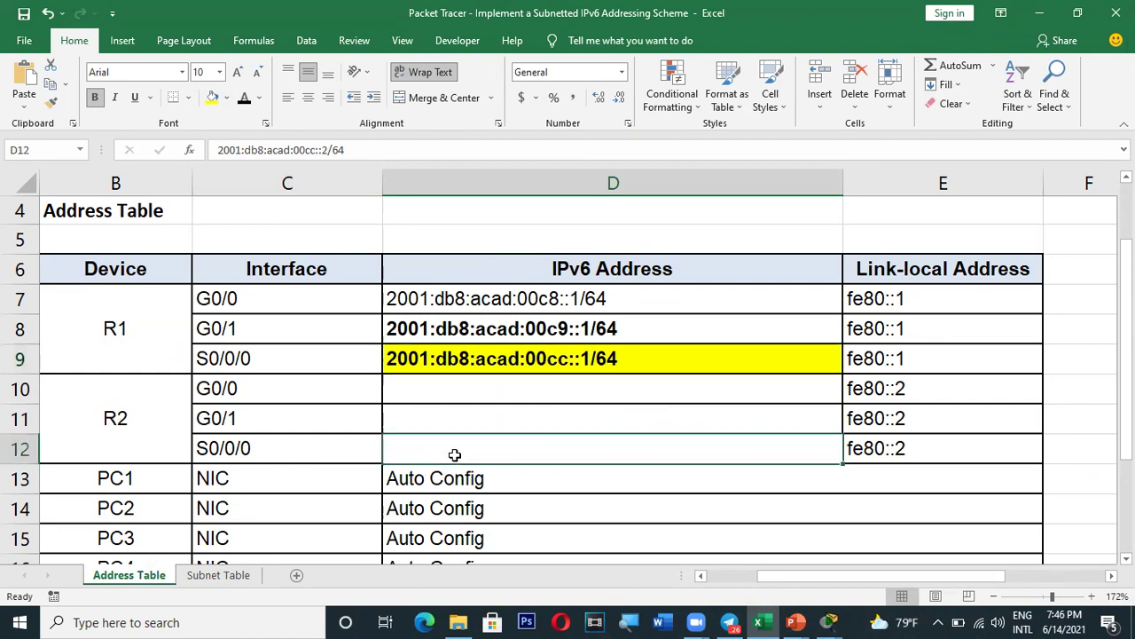
click(244, 98)
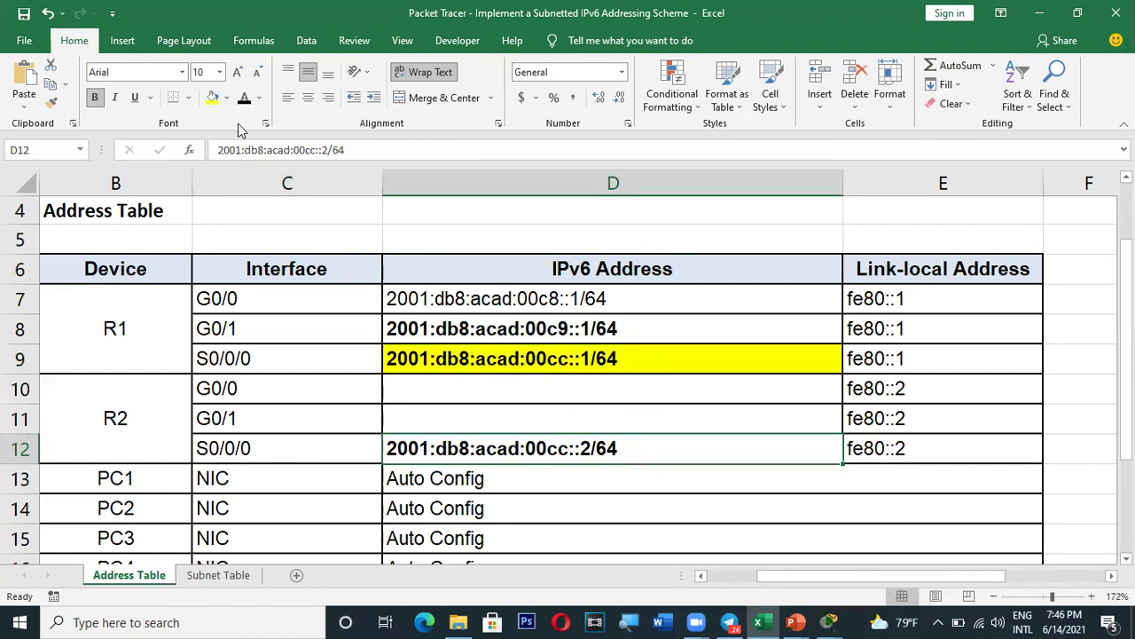
click(213, 97)
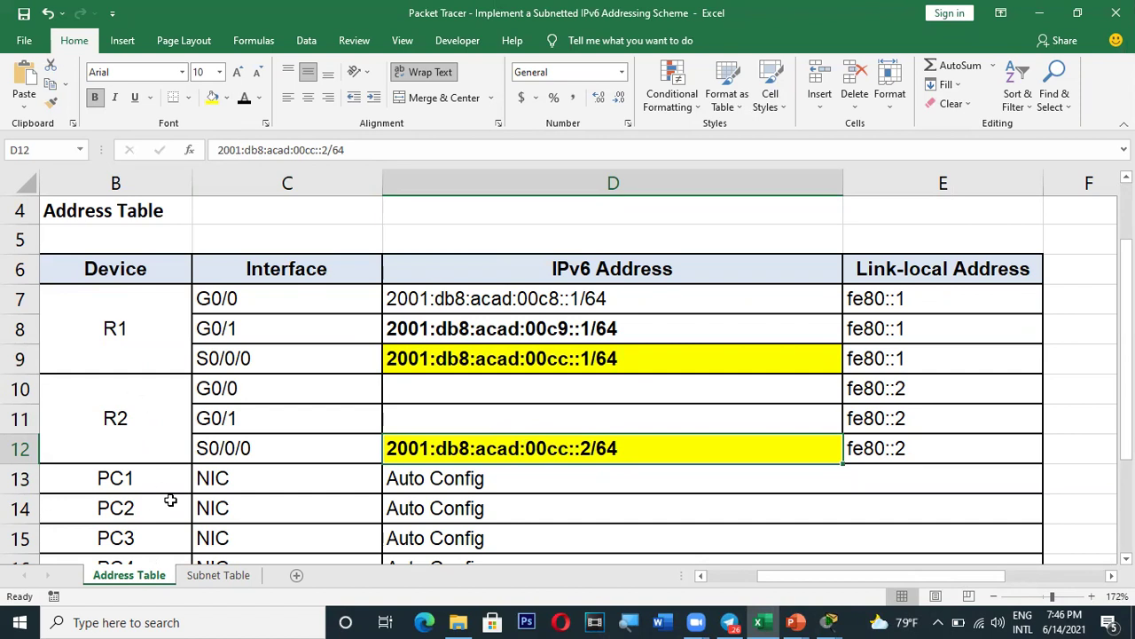
- Copy the R2 G0/0 LAN address, 2001:db8:acad:00ca::0/64, from the Subnet Table sheet
click(222, 575)
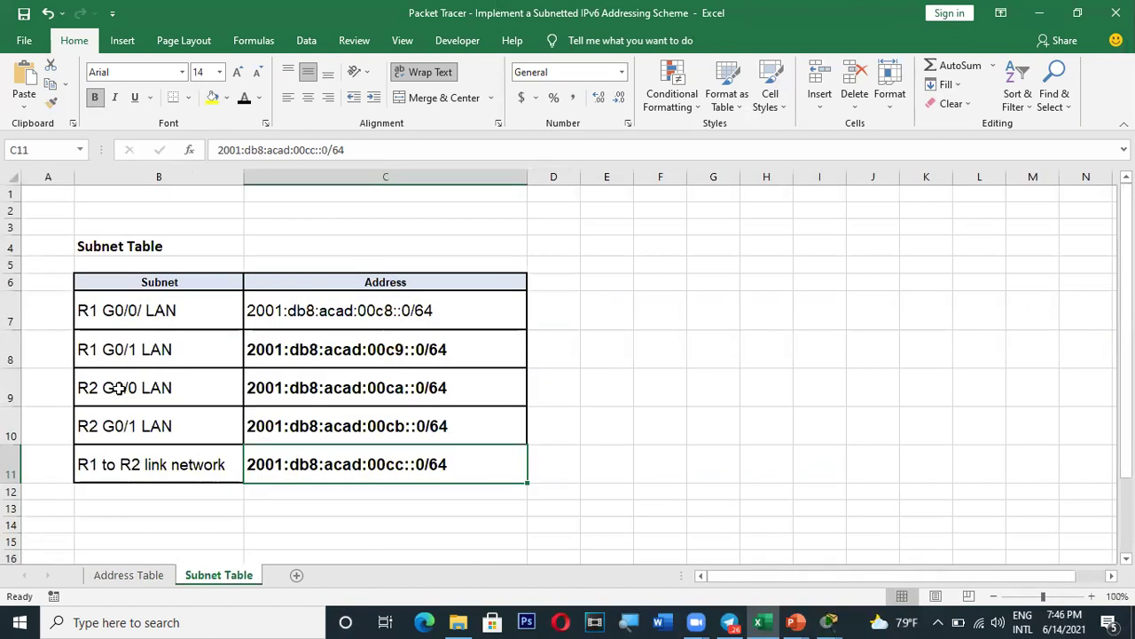
click(310, 388)
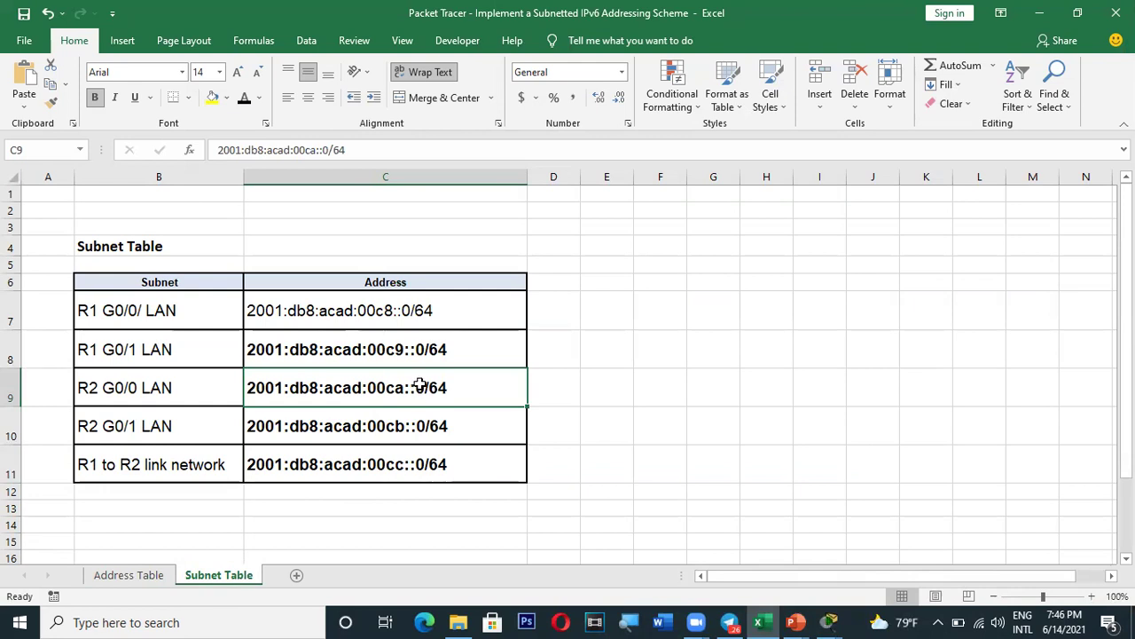
click(135, 575)
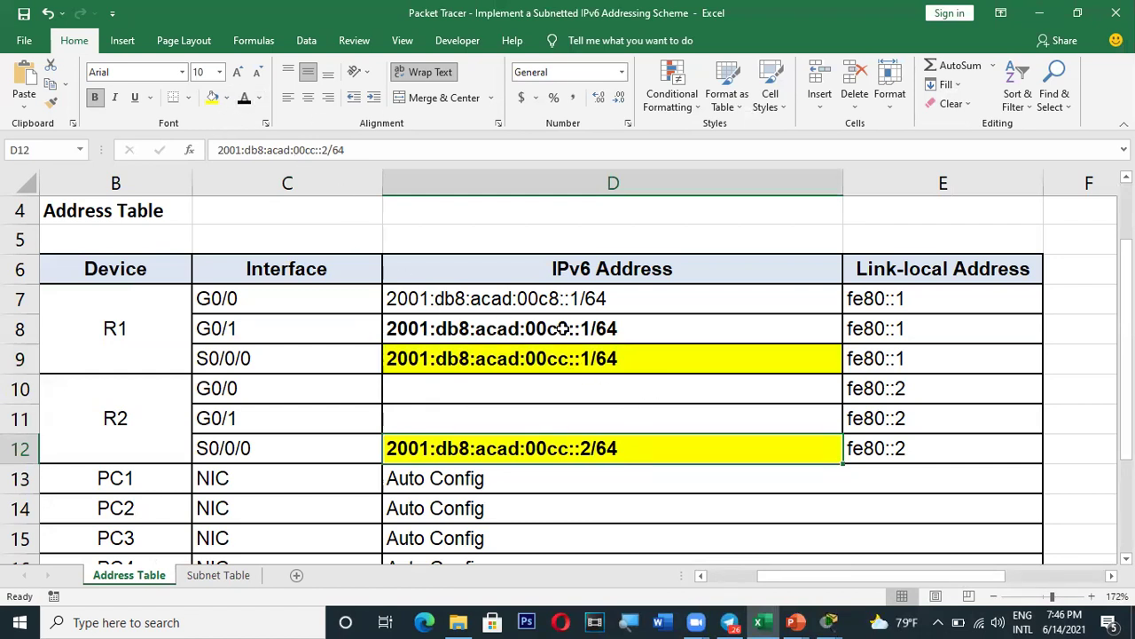
click(453, 393)
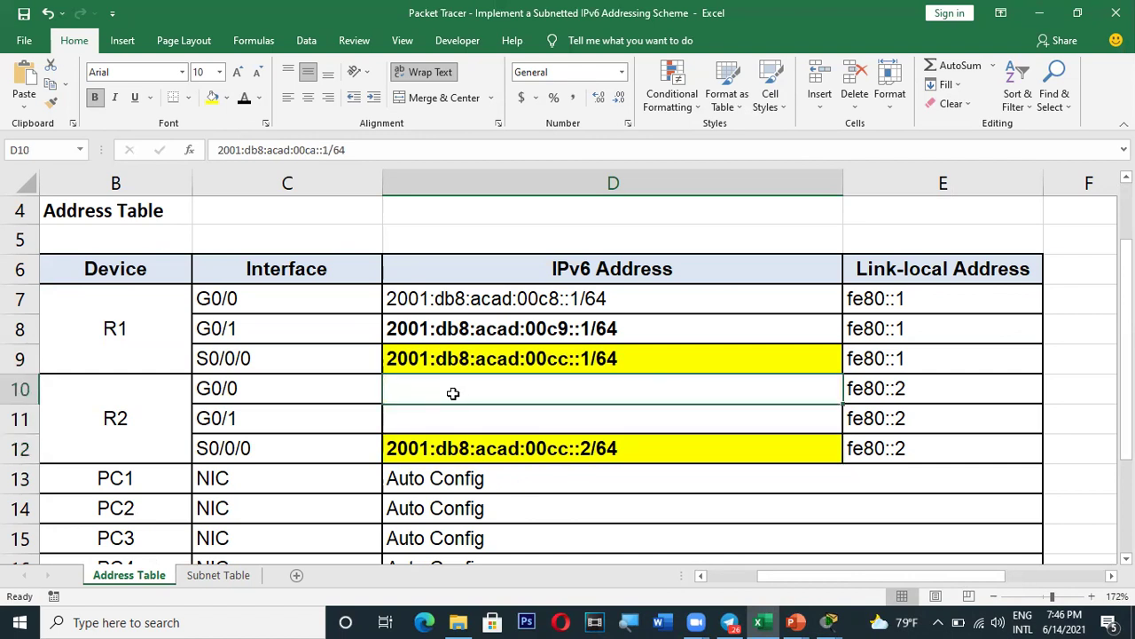
click(235, 577)
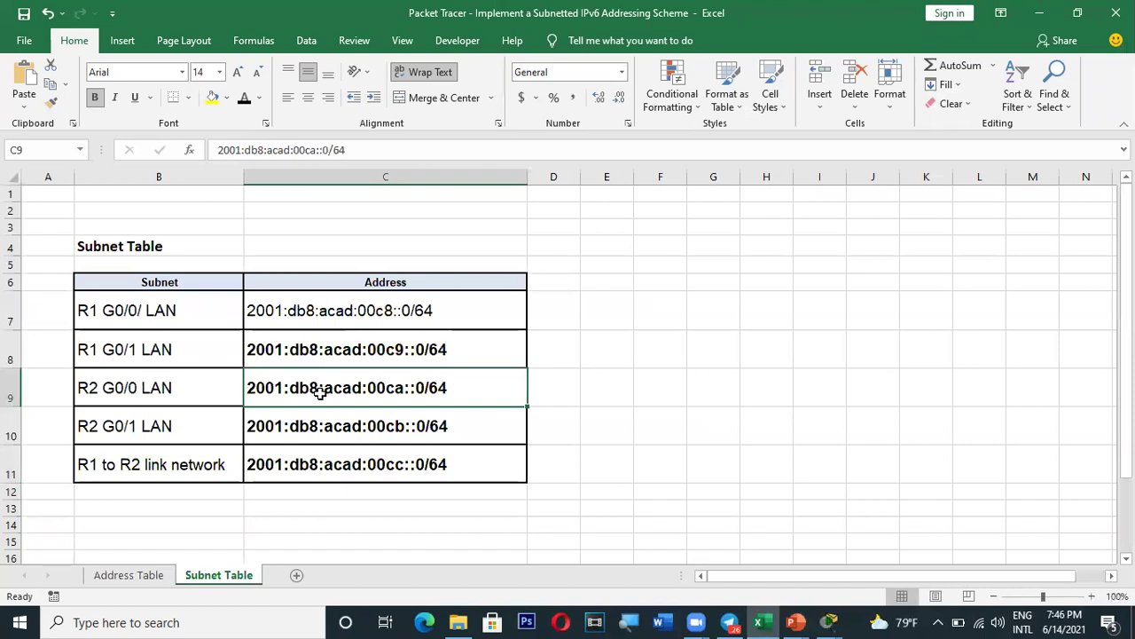
drag(358, 147, 209, 154)
key(ctrl+c)
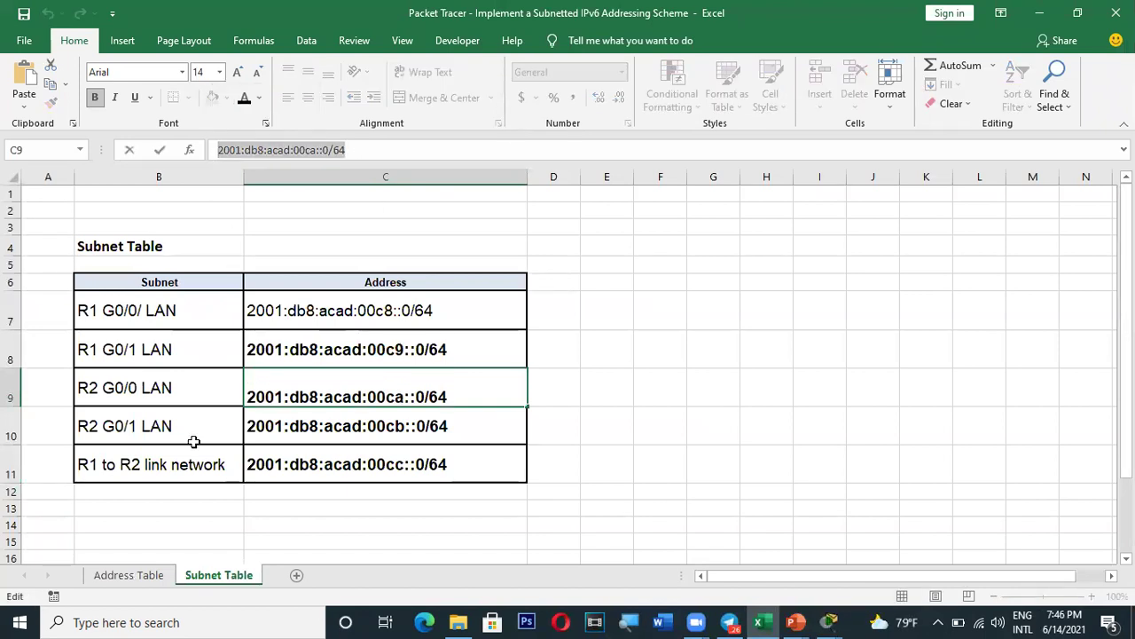
- Paste the copied subnet address into the R2 G0/0 IPv6 Address cell on the Address Table sheet and make its text black
click(131, 575)
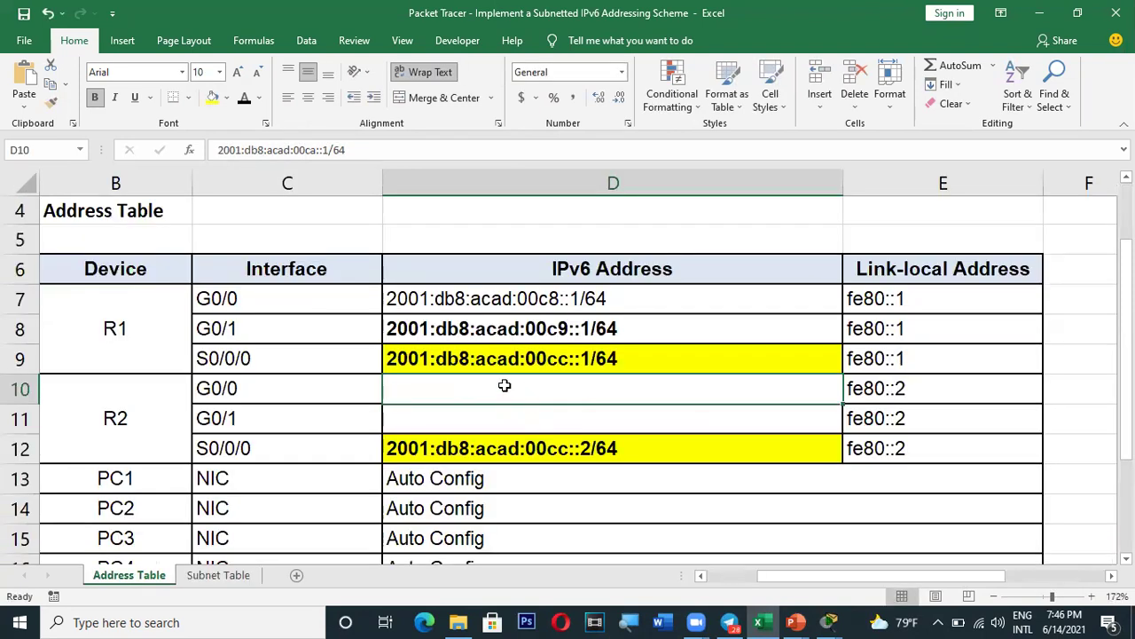
key(ctrl+v)
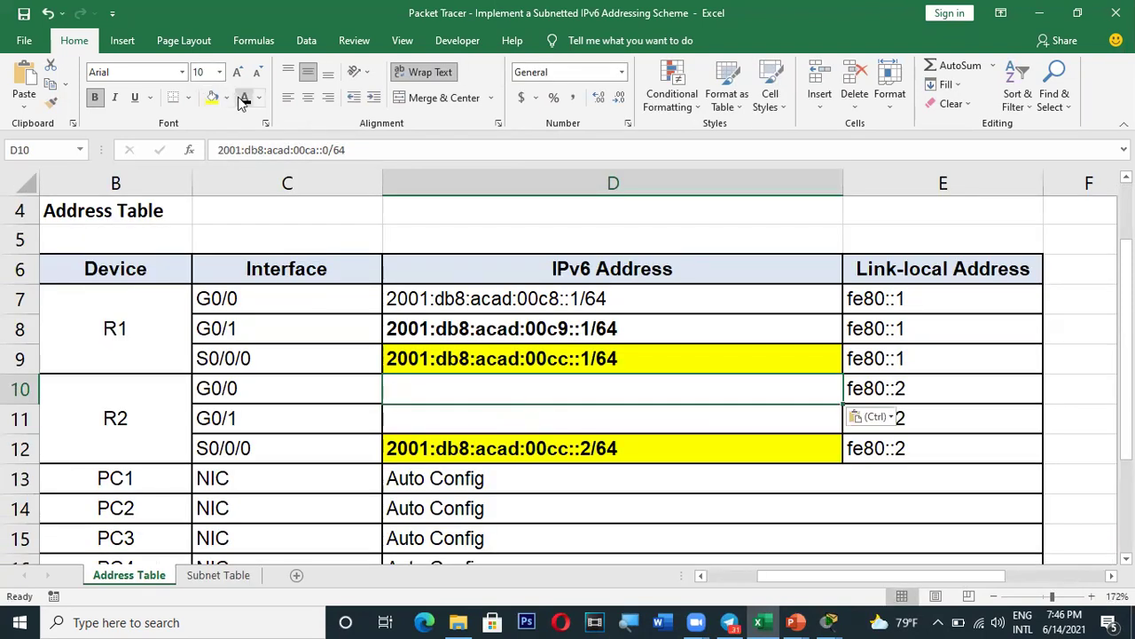
click(527, 418)
click(520, 387)
click(245, 97)
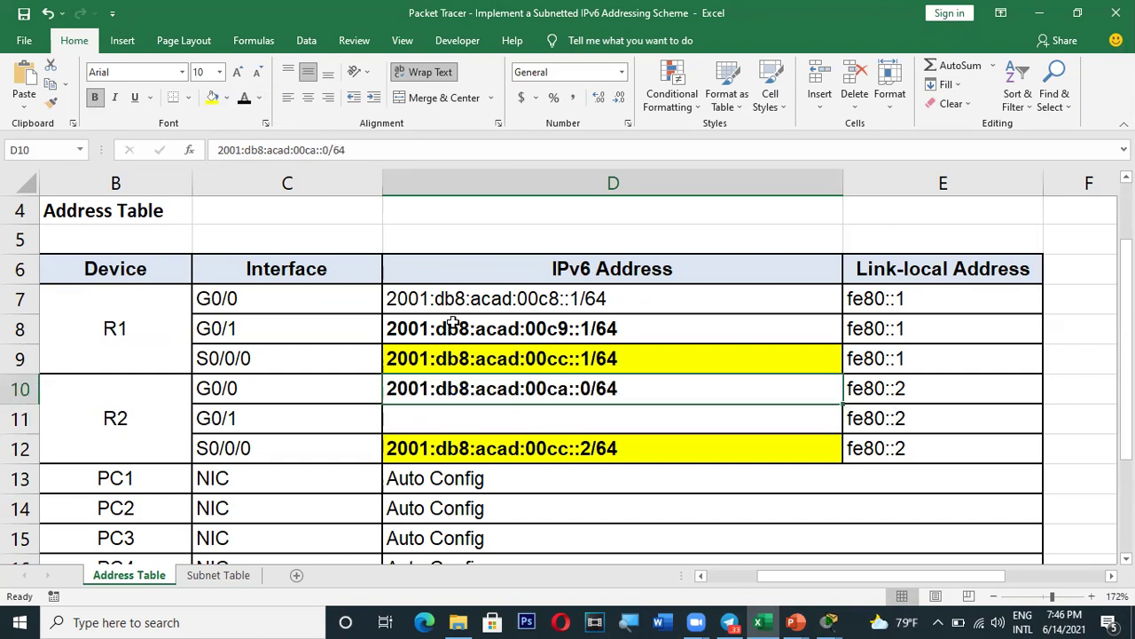
- Change the R2 G0/0 address to 2001:db8:acad:00ca::1/64 and make the hidden R2 G0/1 address text black
double_click(591, 389)
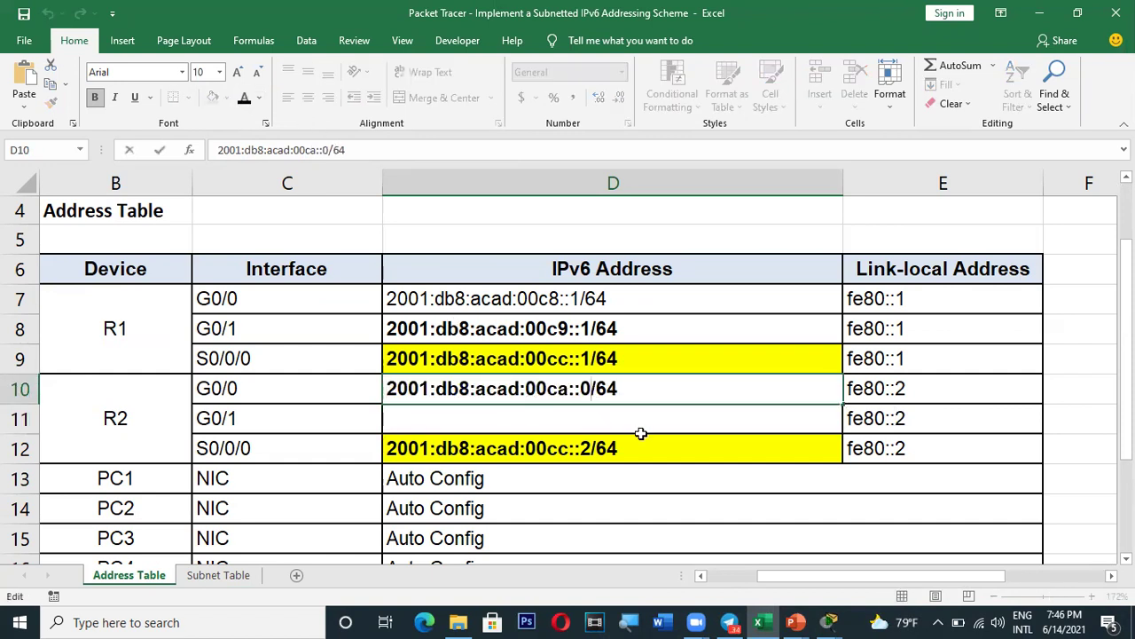
key(BackSpace)
text(1)
drag(632, 393, 385, 389)
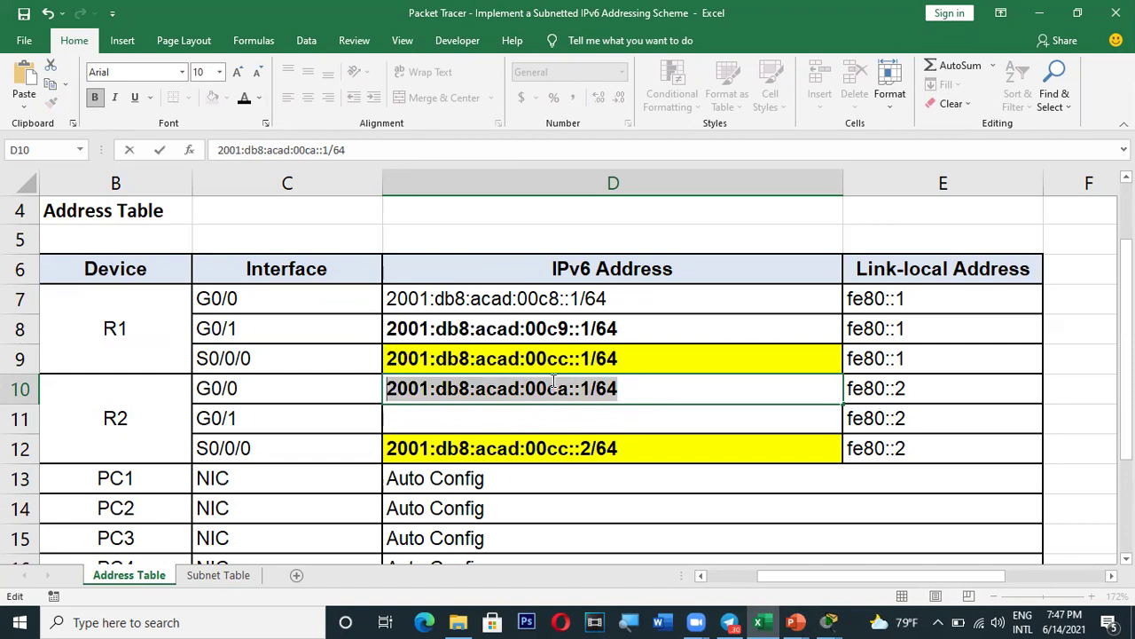
click(552, 415)
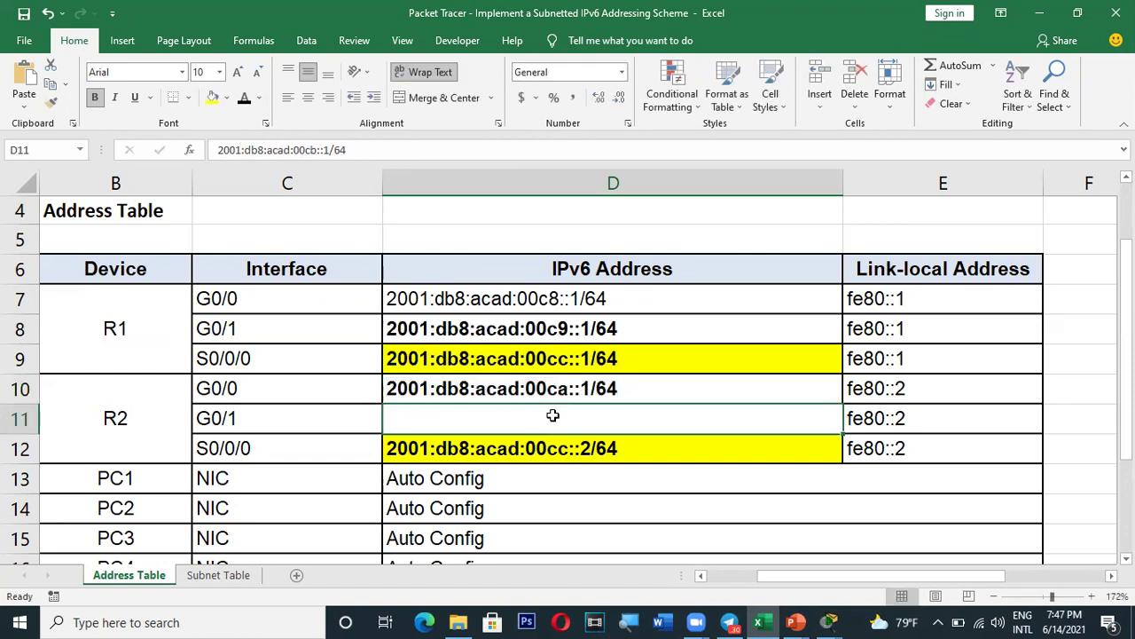
click(244, 98)
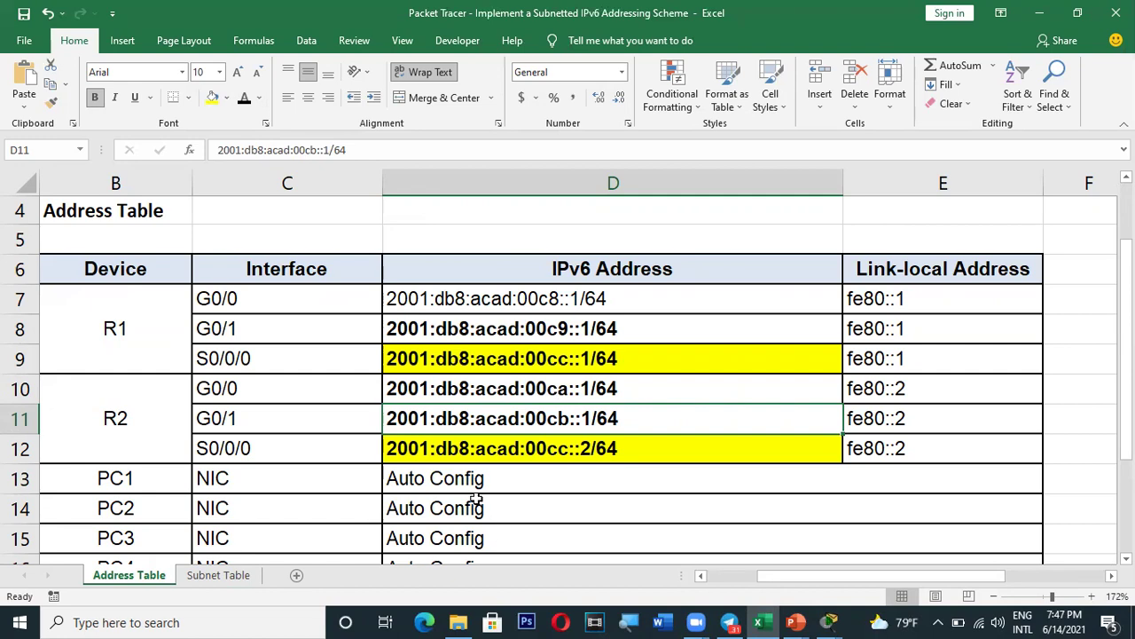
- Review the completed Address Table and compare its router interface addresses with the subnets on the Subnet Table sheet
scroll(494, 520, down, 3)
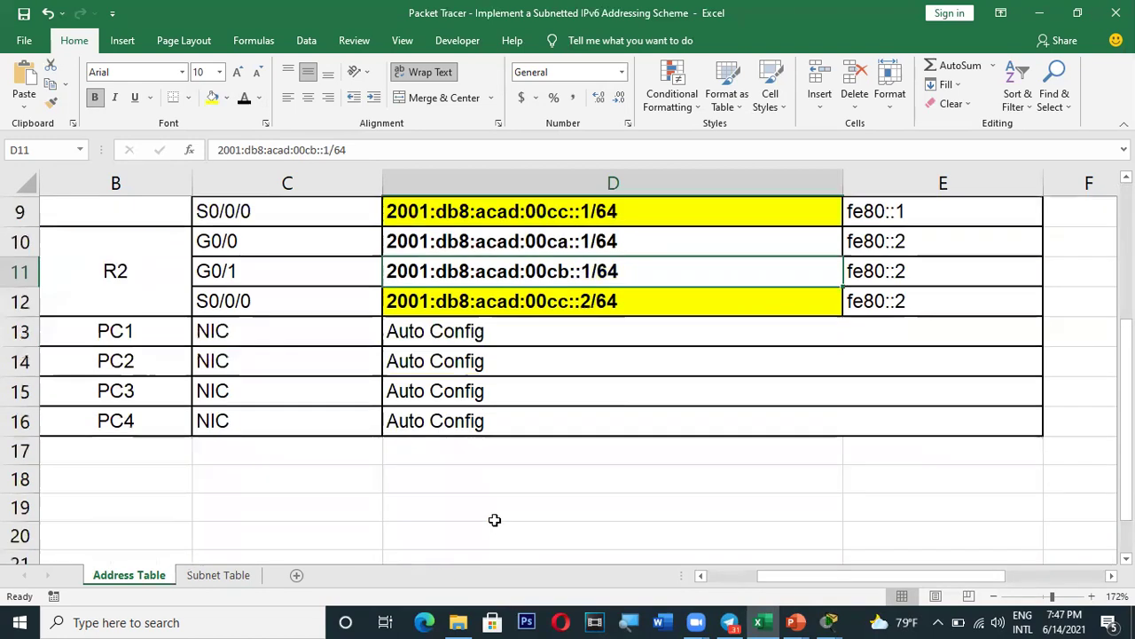
scroll(494, 519, up, 4)
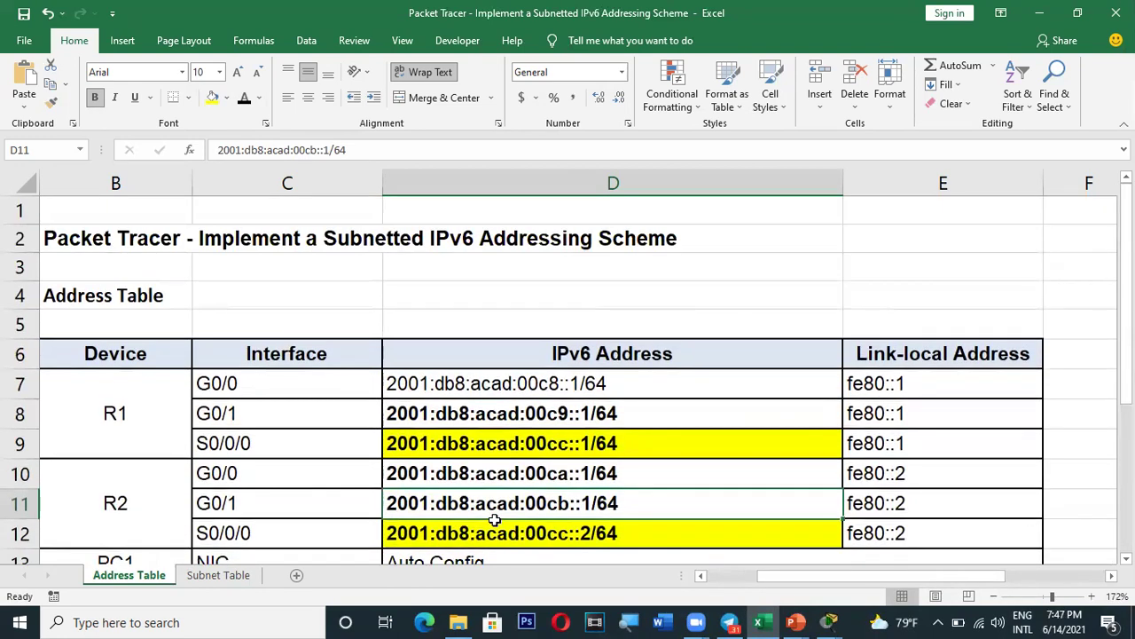
scroll(494, 520, down, 3)
drag(1126, 457, 1125, 441)
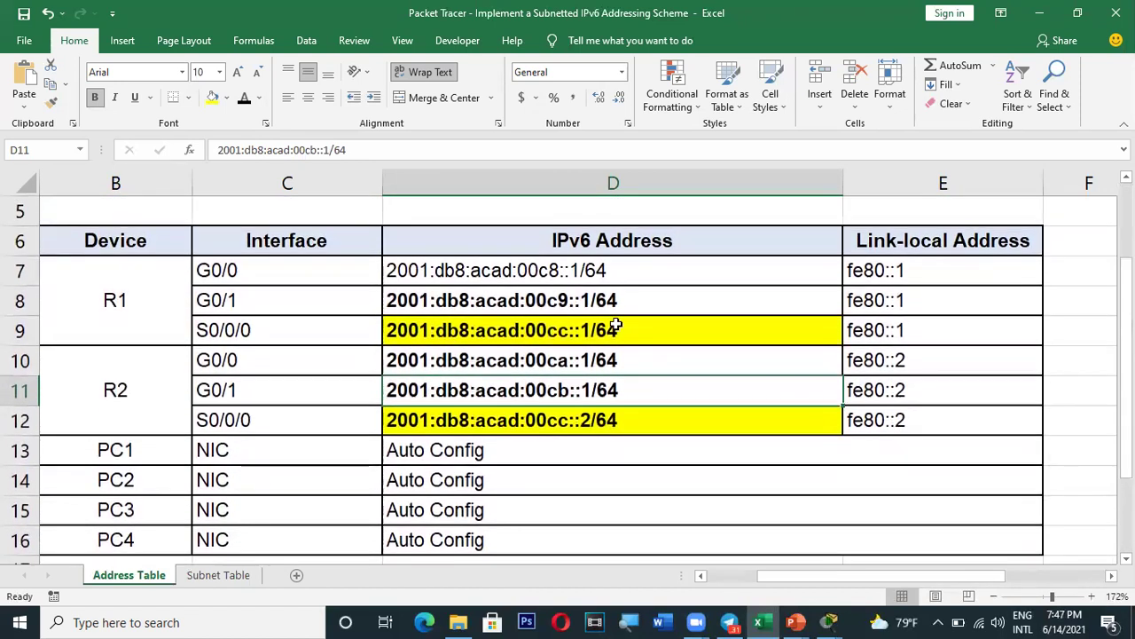
click(594, 265)
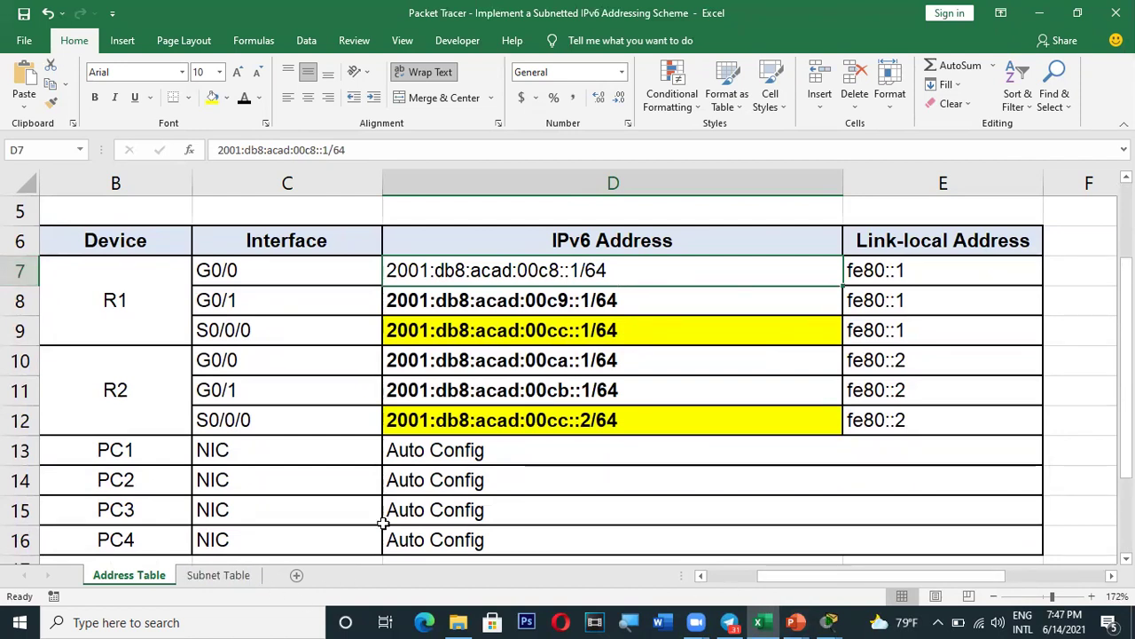
click(220, 574)
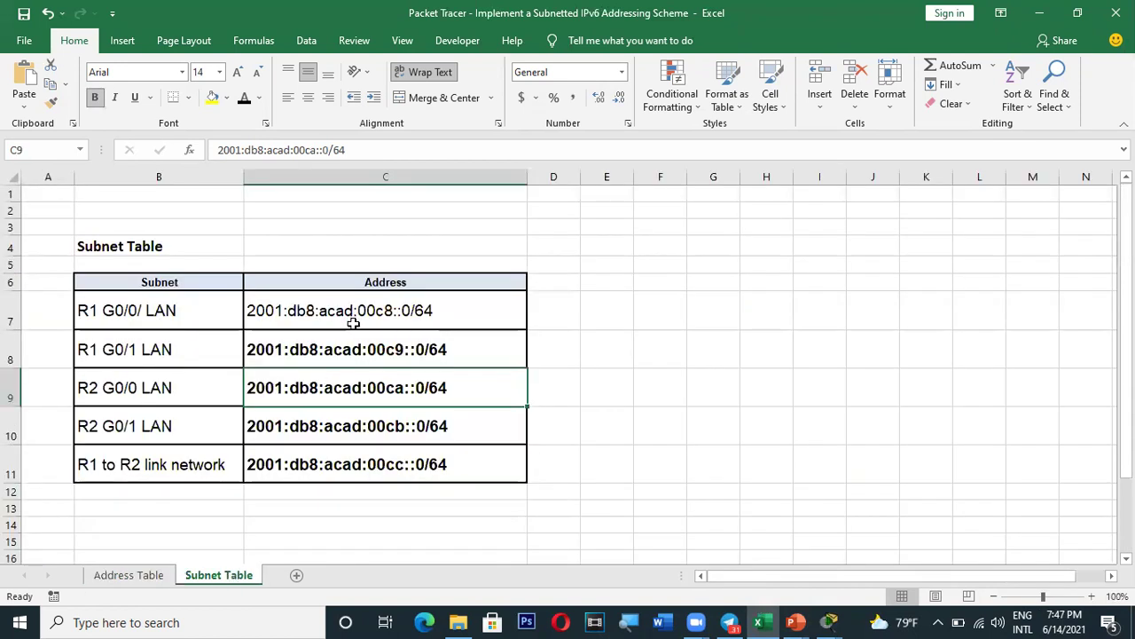
click(129, 575)
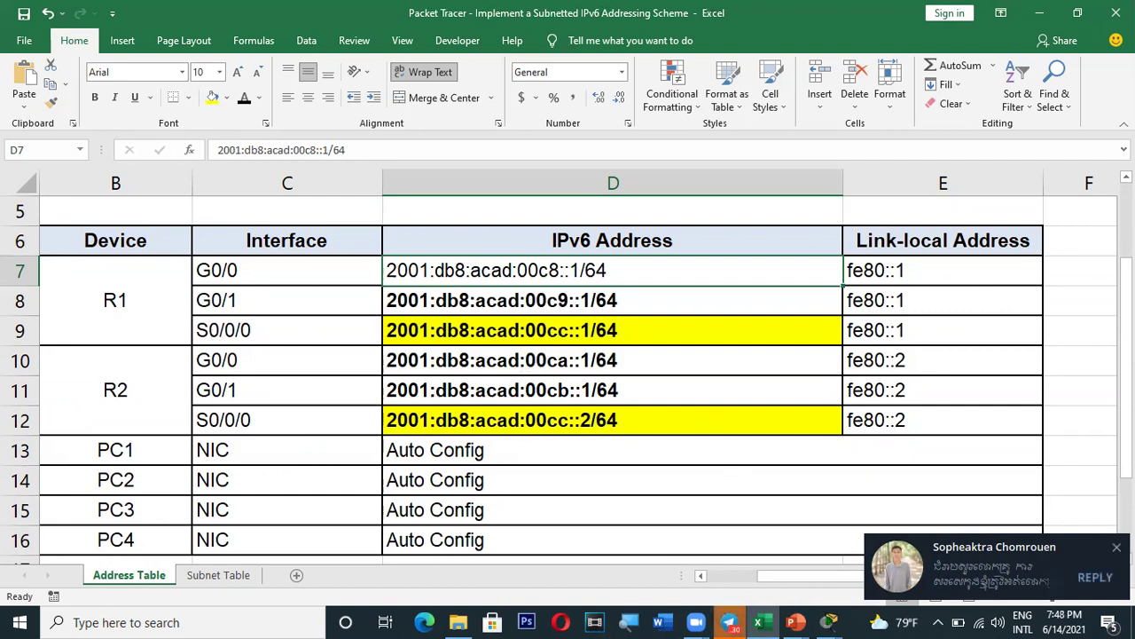
click(1117, 547)
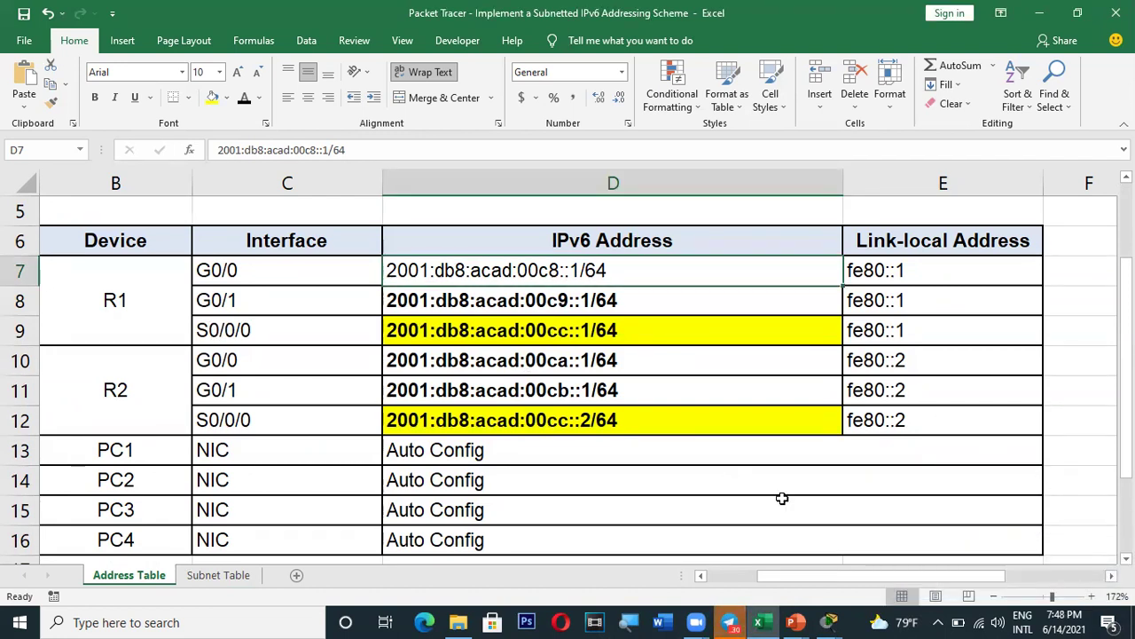
- Switch to Cisco Packet Tracer, show the topology and PT Activity windows side by side, and widen the topology window slightly
click(828, 622)
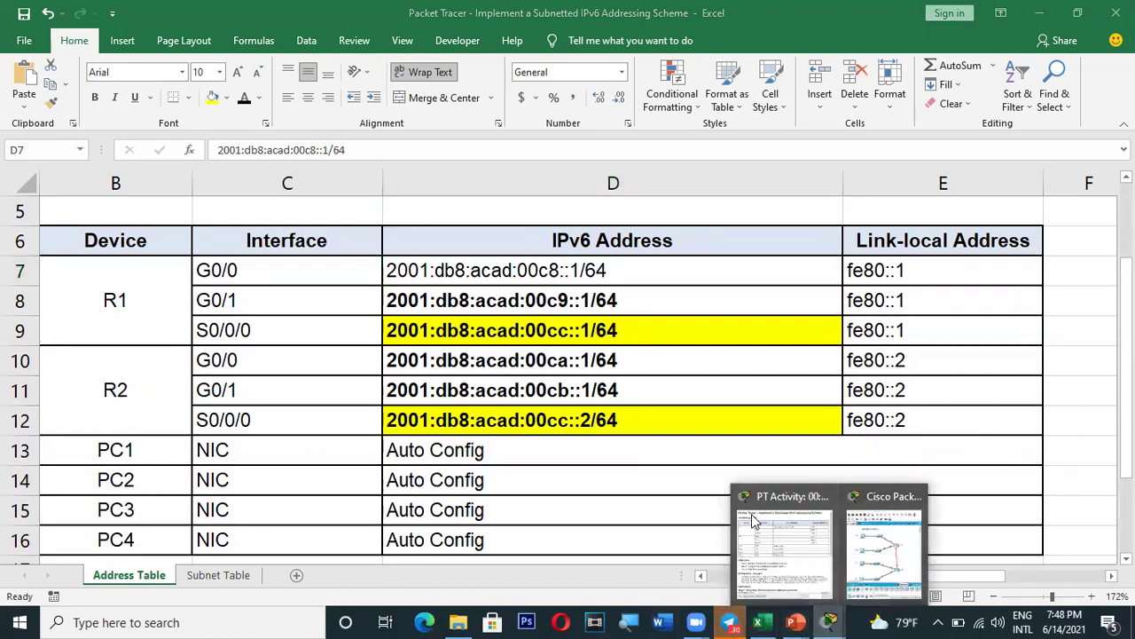
click(864, 546)
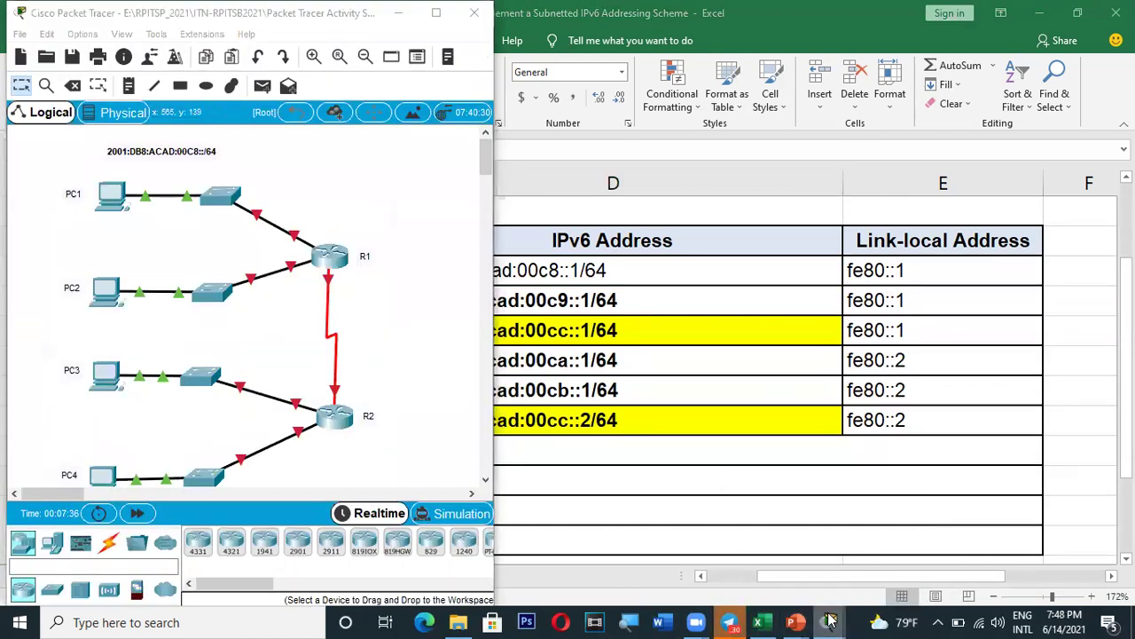
mouse_move(829, 622)
click(796, 564)
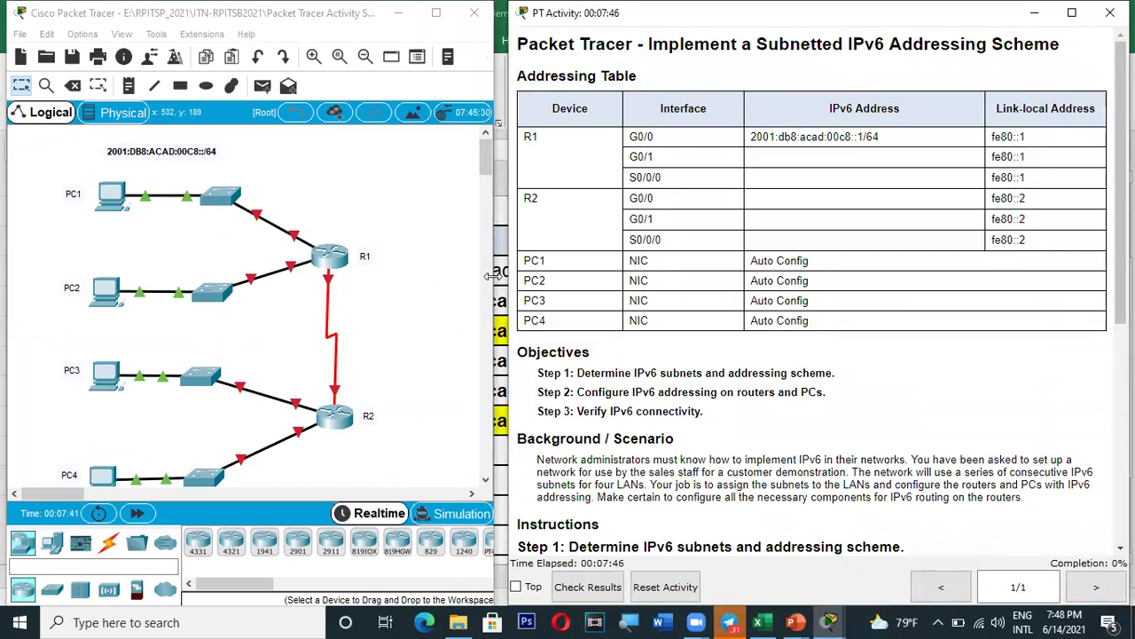
drag(493, 277, 500, 276)
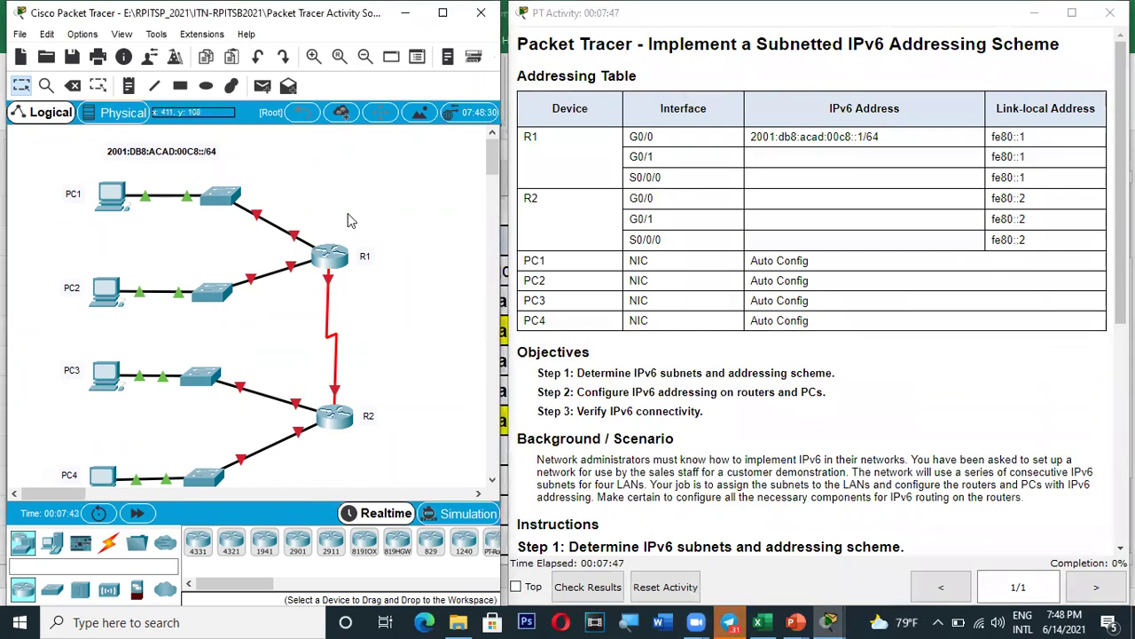
- Open the R1 router's command line and enter global configuration mode with en and conf t
click(334, 258)
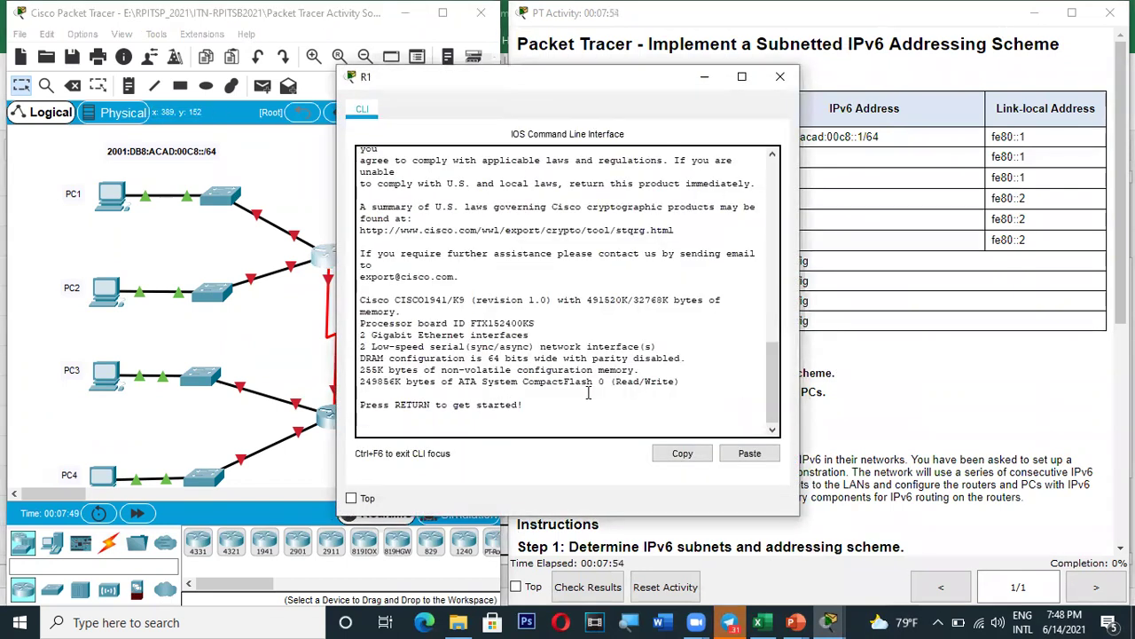
key(Return)
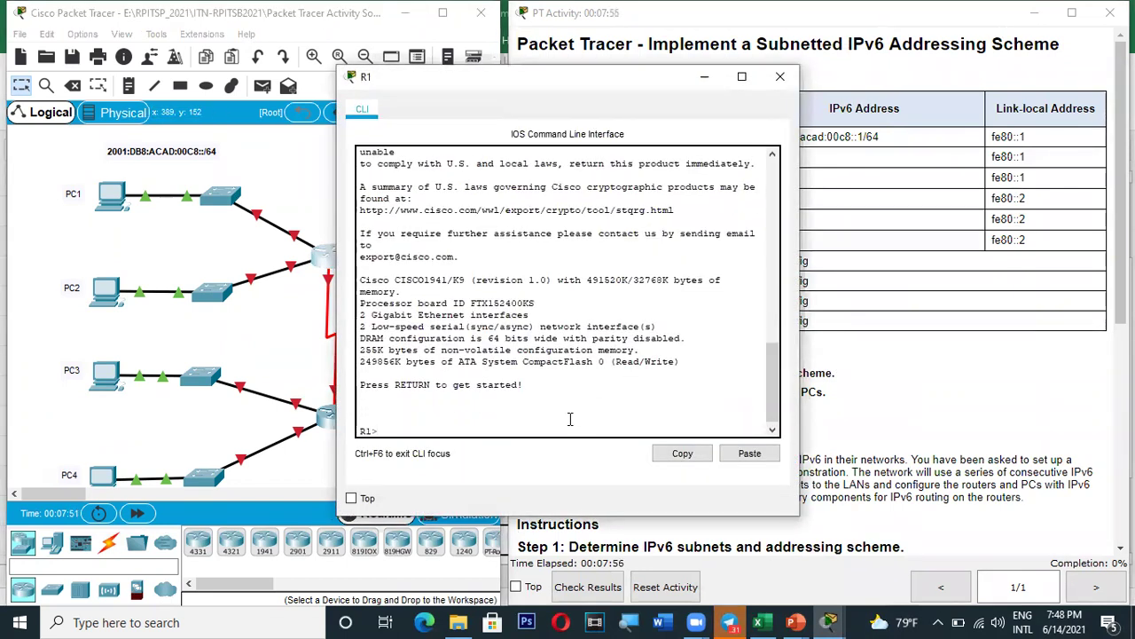
text(en)
key(Return)
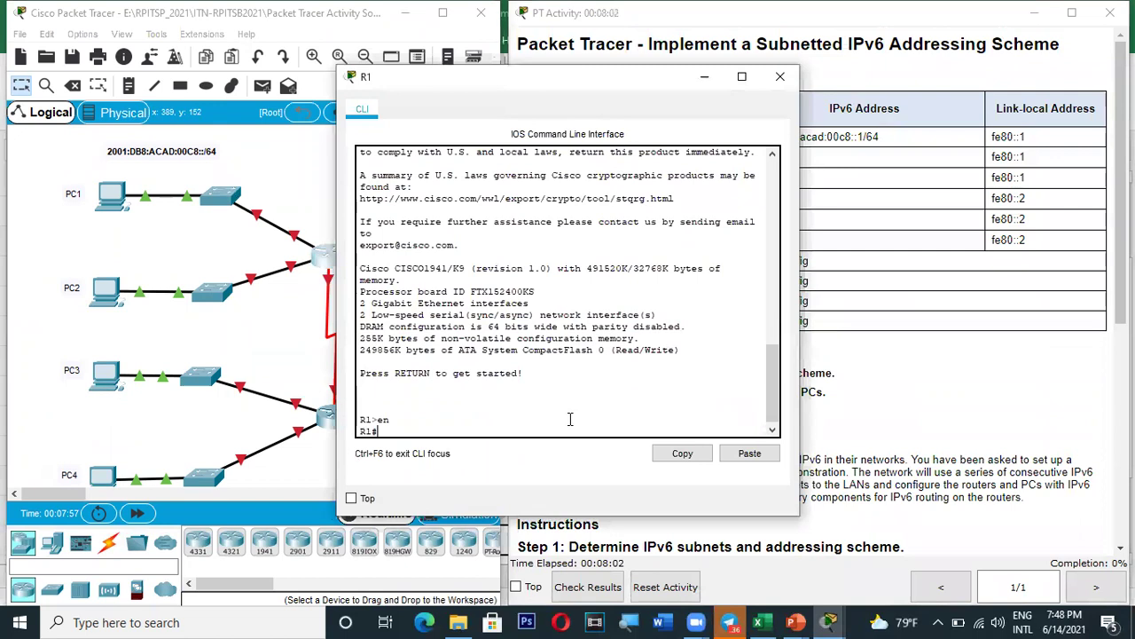
text(conf t)
key(Return)
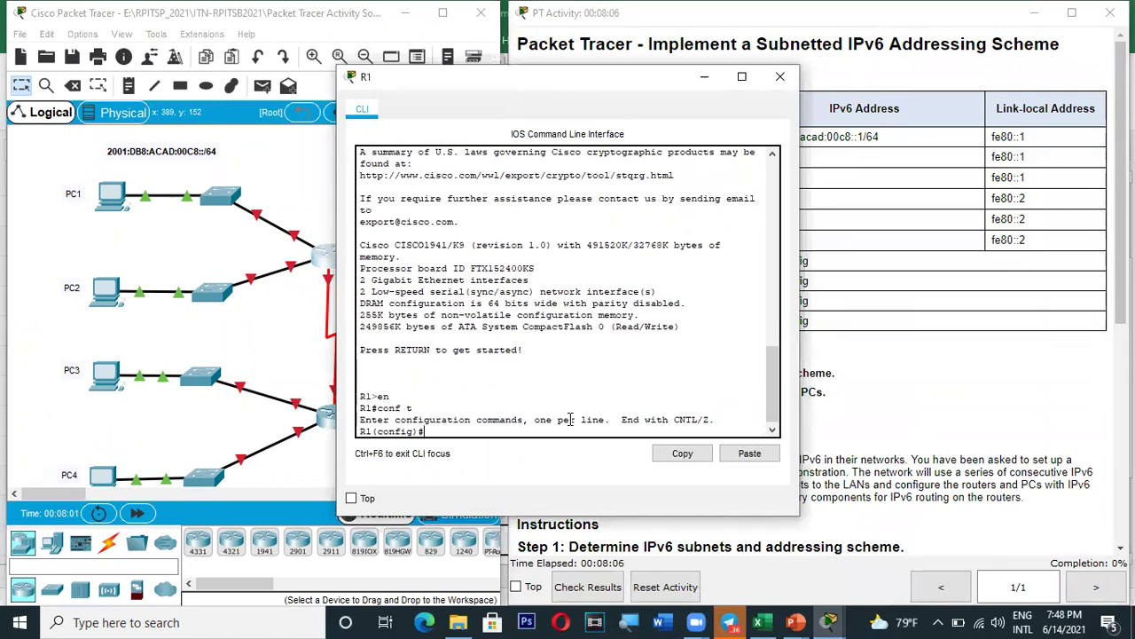
- Write the command int g0/0 at R1's configuration prompt, moving the R1 window clear of the topology
text(int)
drag(642, 89, 726, 95)
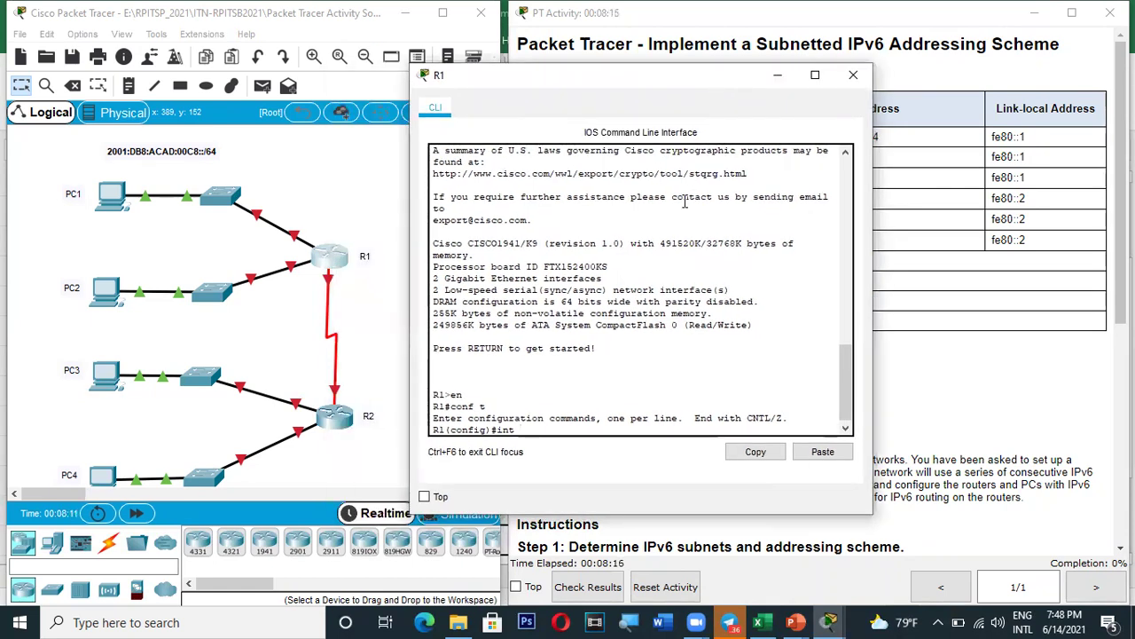
text(g0/0)
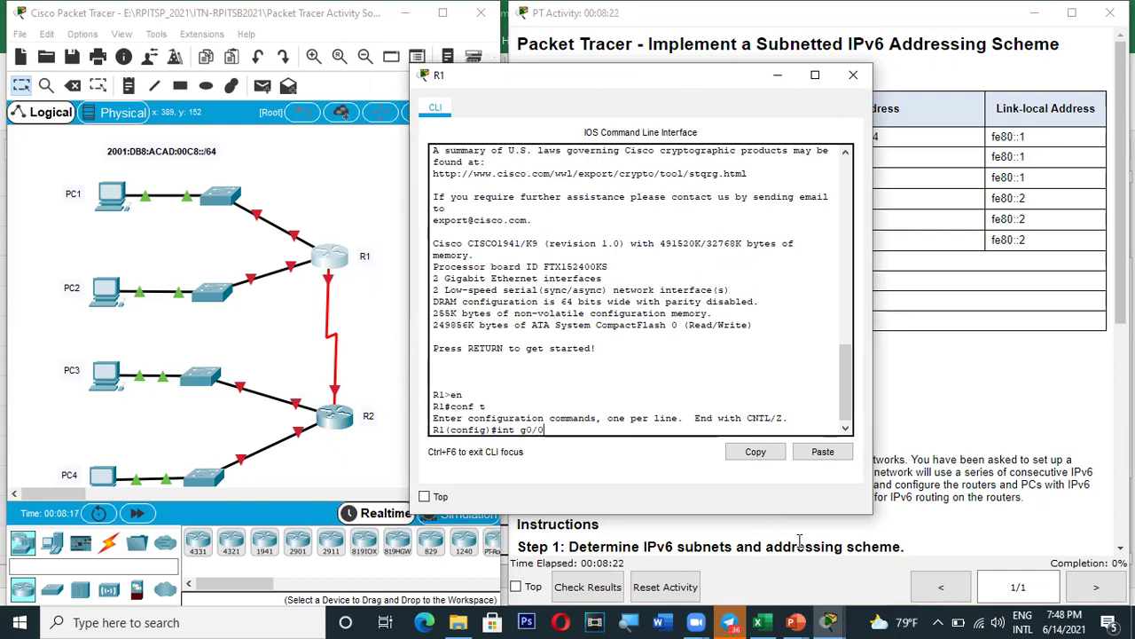
- Copy the R1 G0/0 address 2001:db8:acad:00c8::1/64 from the Address Table in Excel and return to R1's command line
click(759, 622)
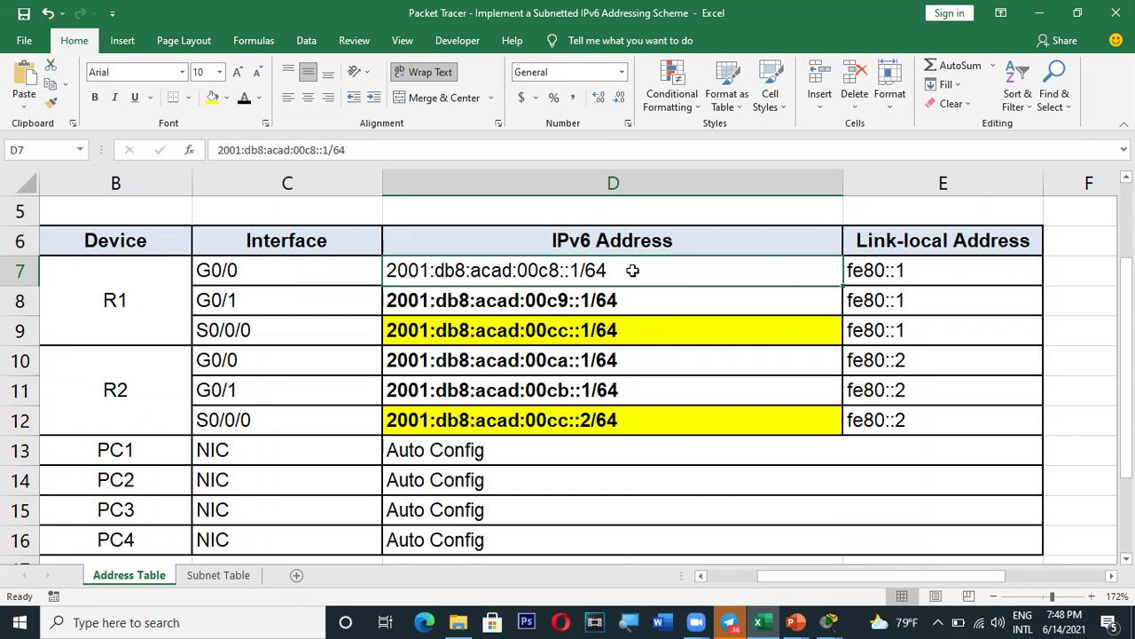
drag(346, 149, 205, 149)
key(ctrl+c)
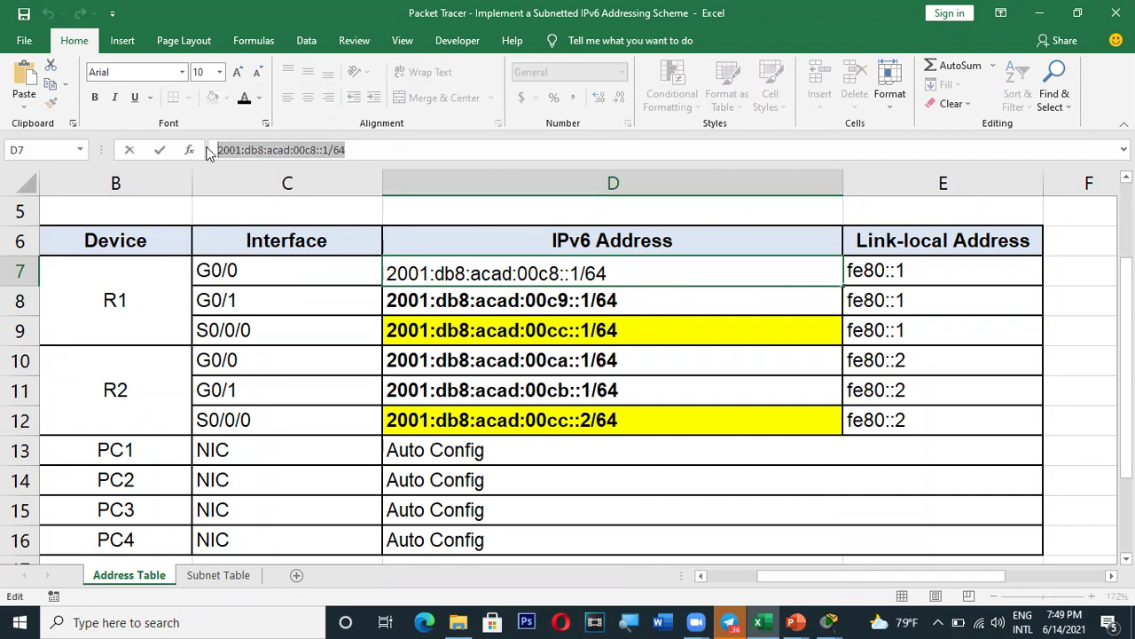
click(830, 622)
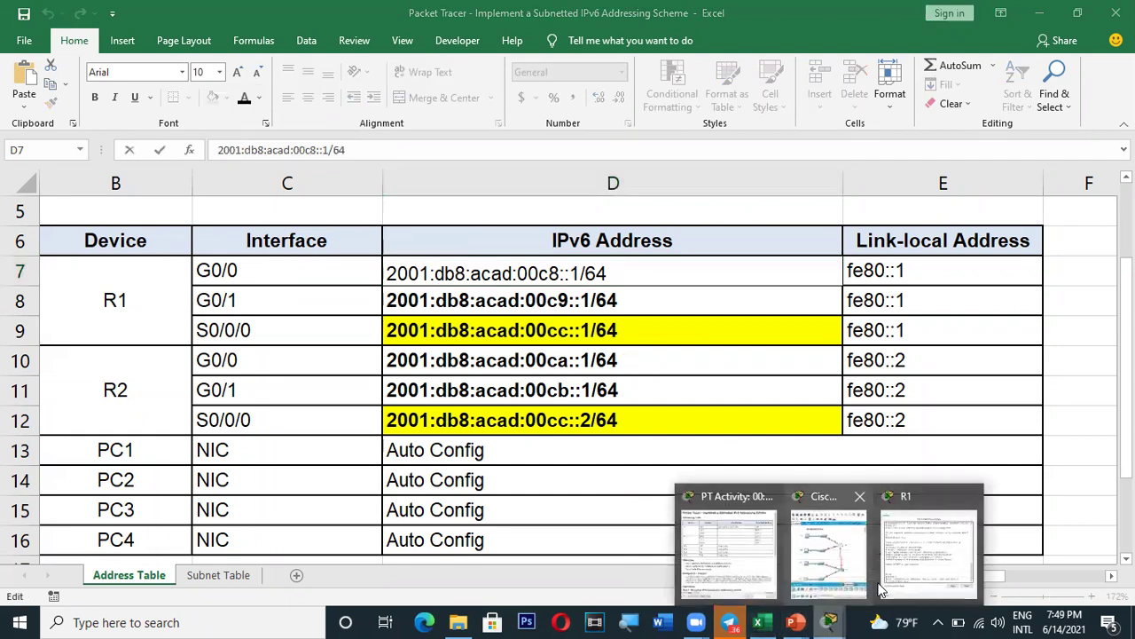
click(958, 566)
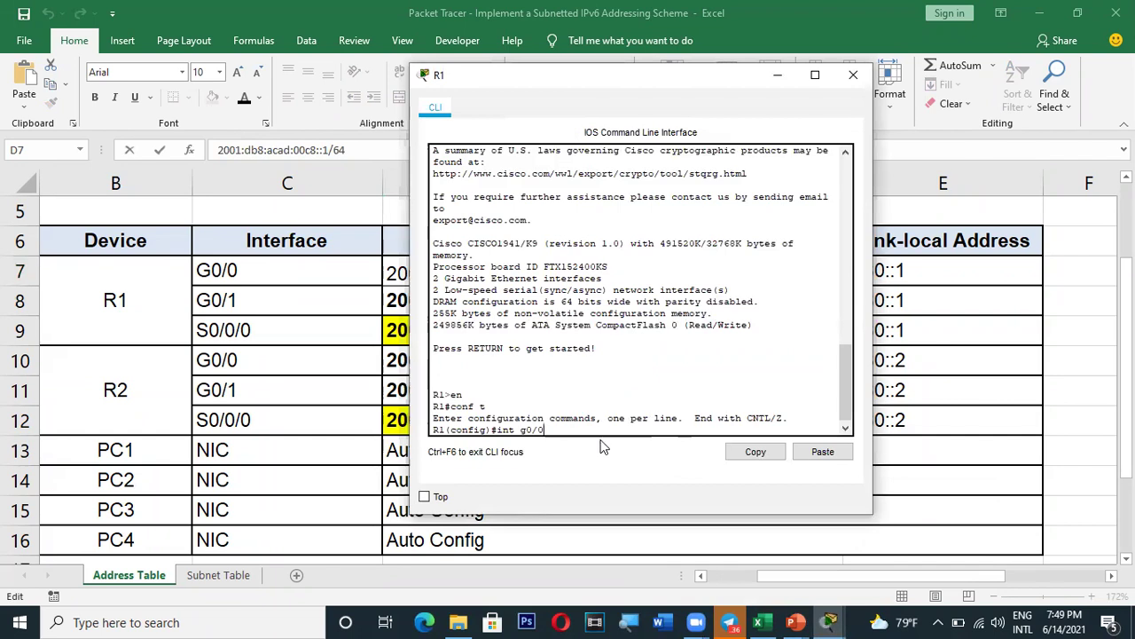
- Enter R1's G0/0 interface configuration and assign the copied address with ipv6 address 2001:db8:acad:00c8::1/64
key(Return)
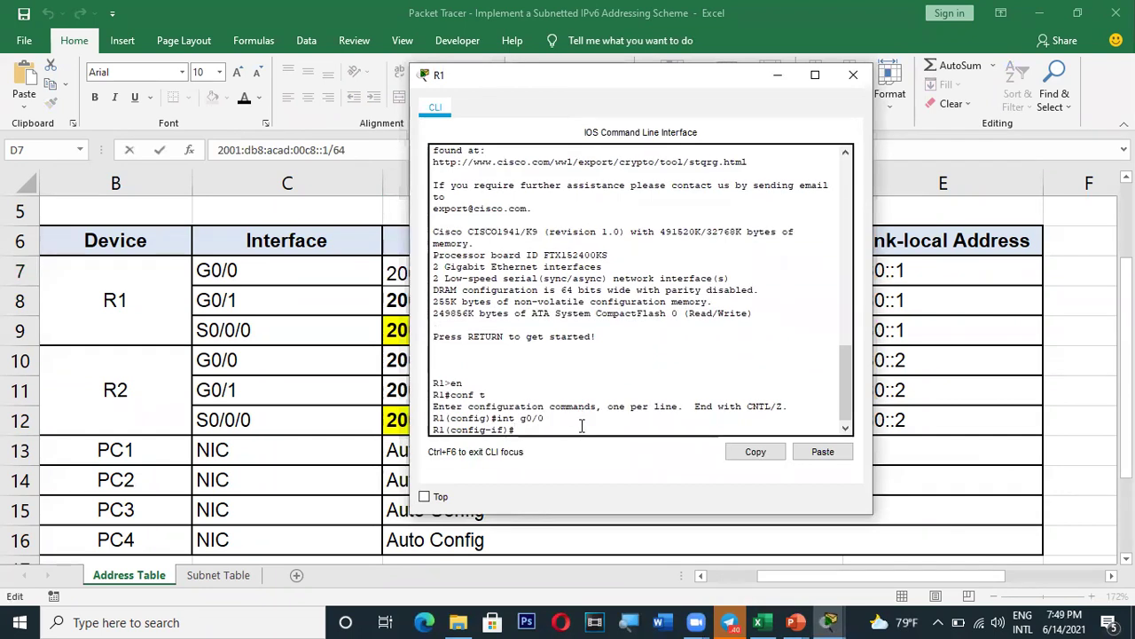
text(ipv)
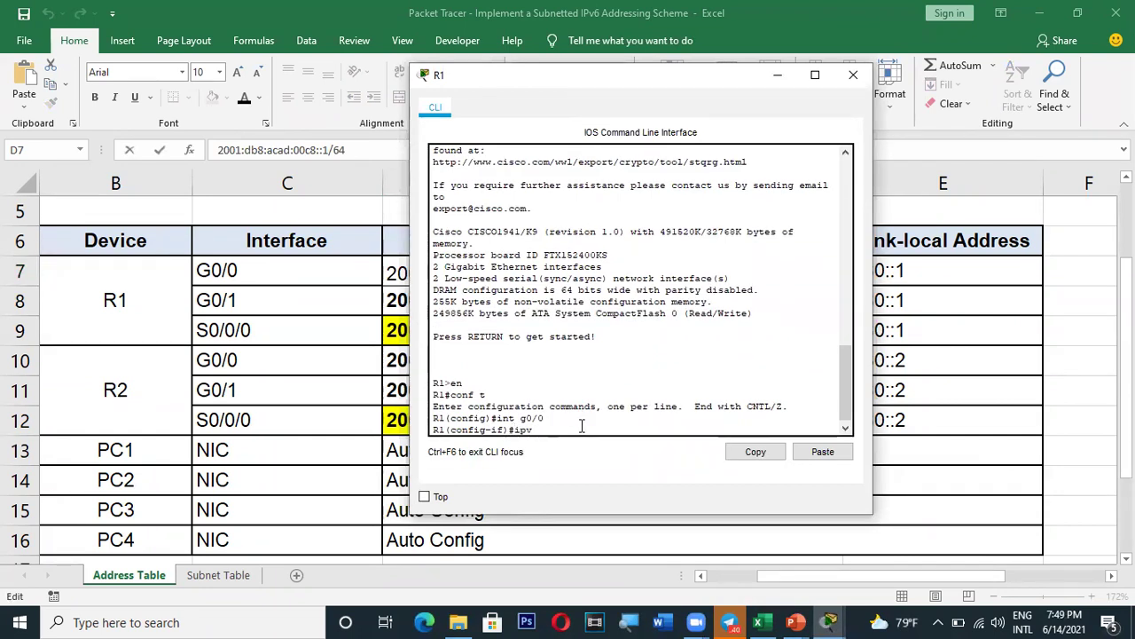
text(6 address)
click(823, 451)
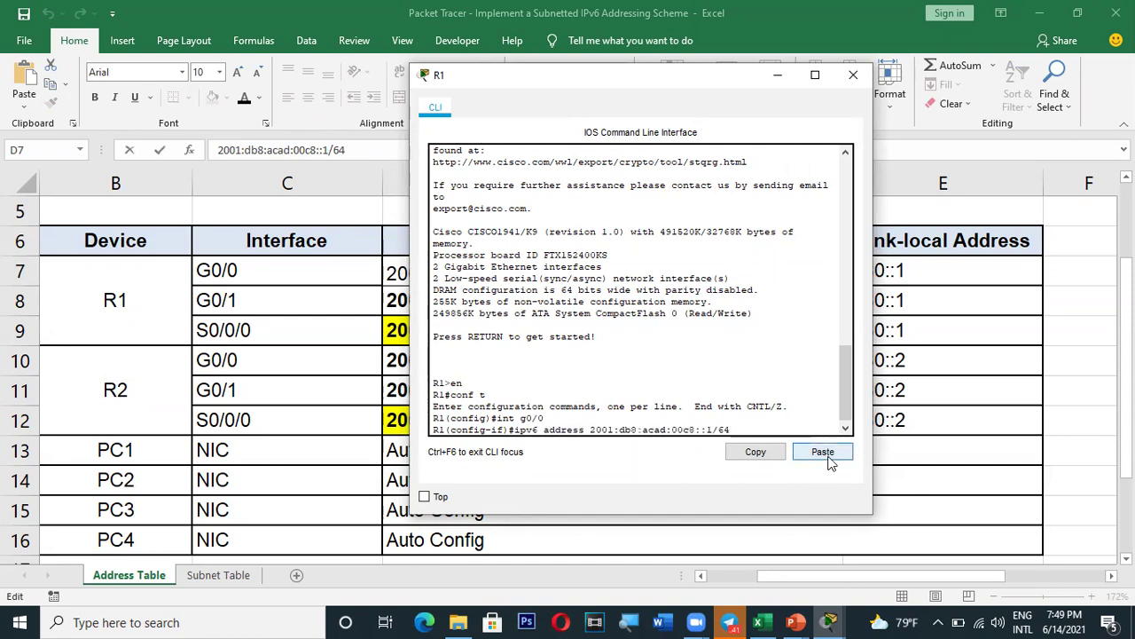
key(Return)
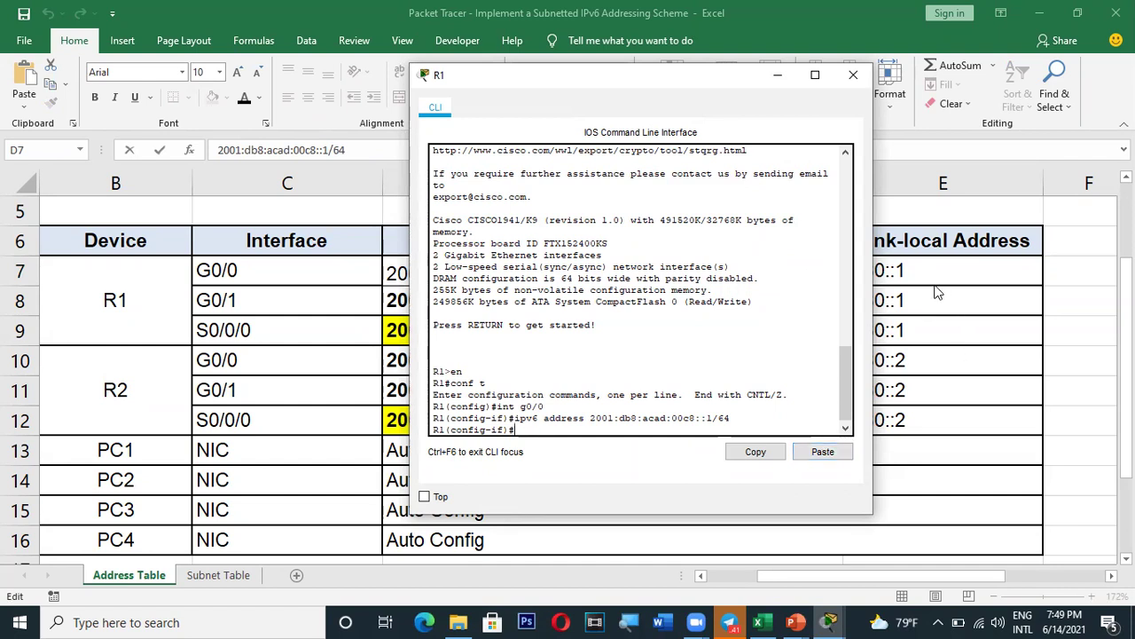
- Copy the R1 G0/0 link-local address fe80::1 from the Address Table in Excel and return to R1's command line
drag(658, 85, 539, 116)
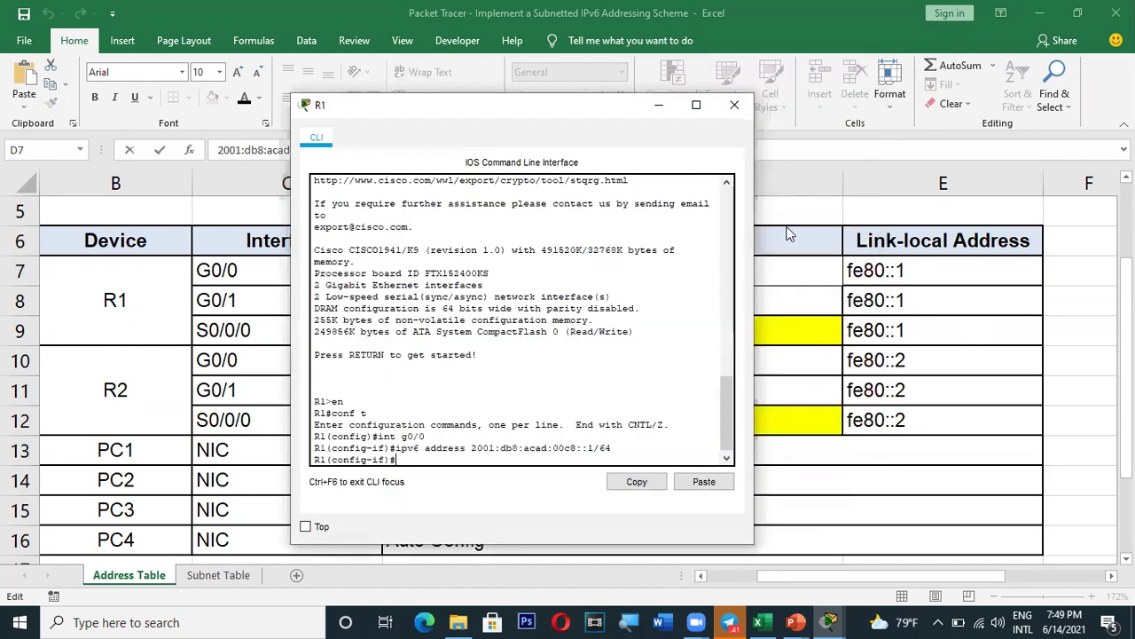
click(916, 278)
click(931, 273)
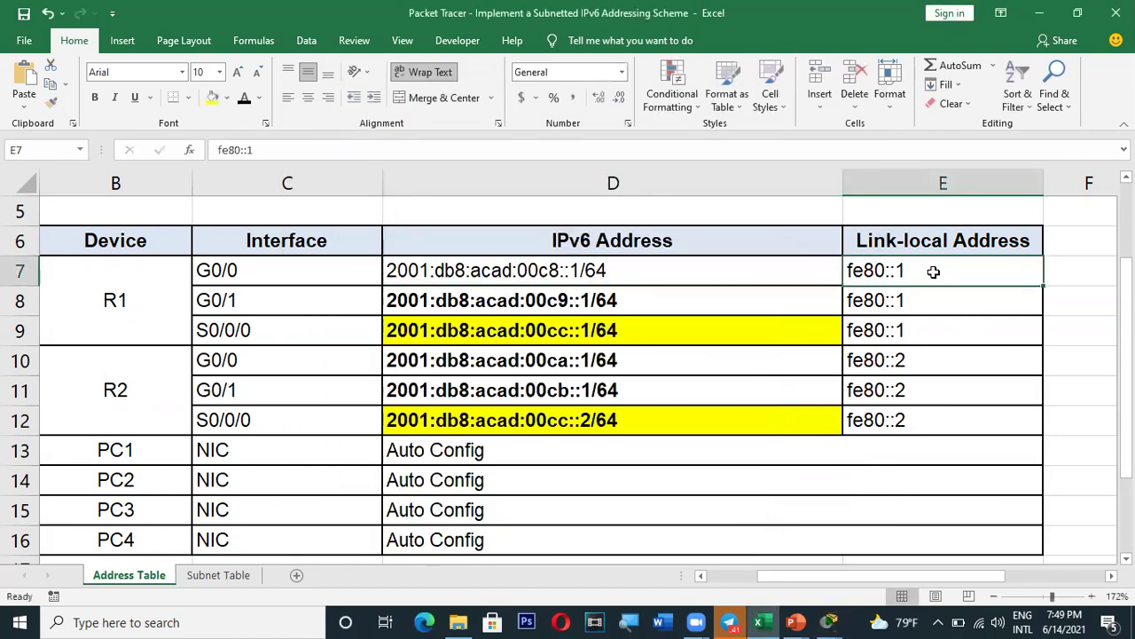
drag(291, 149, 213, 149)
key(ctrl+c)
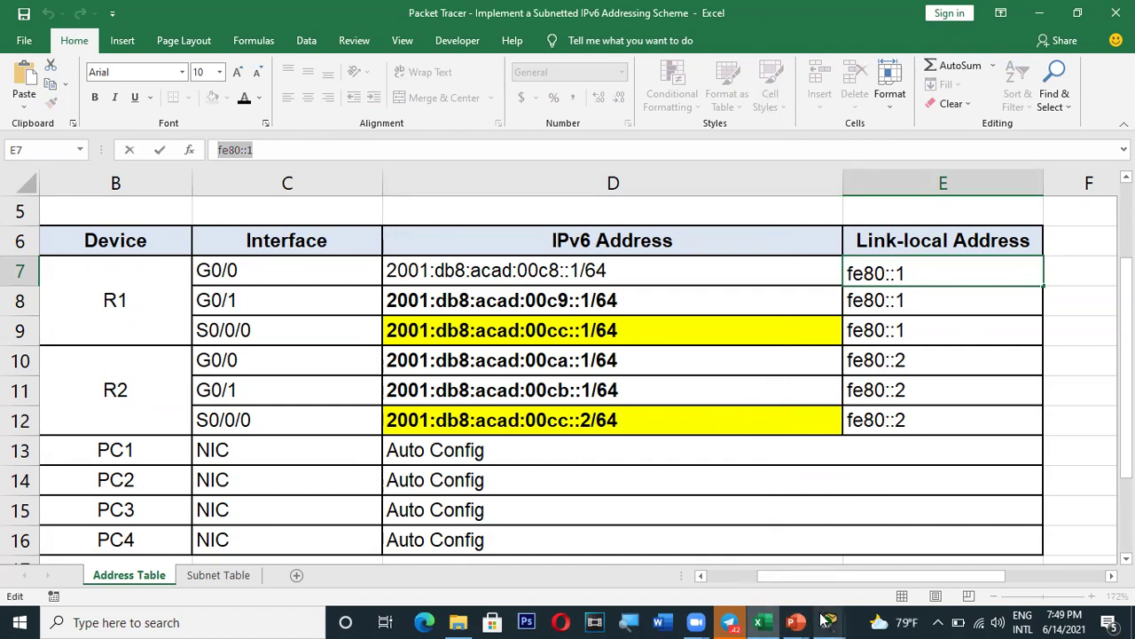
mouse_move(827, 619)
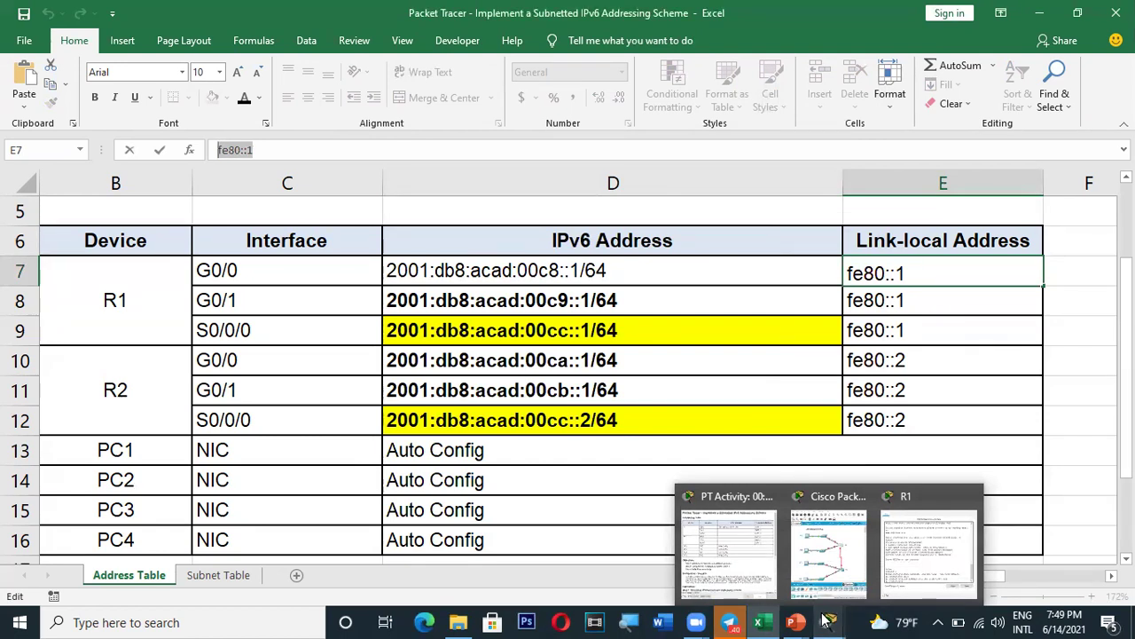
click(929, 550)
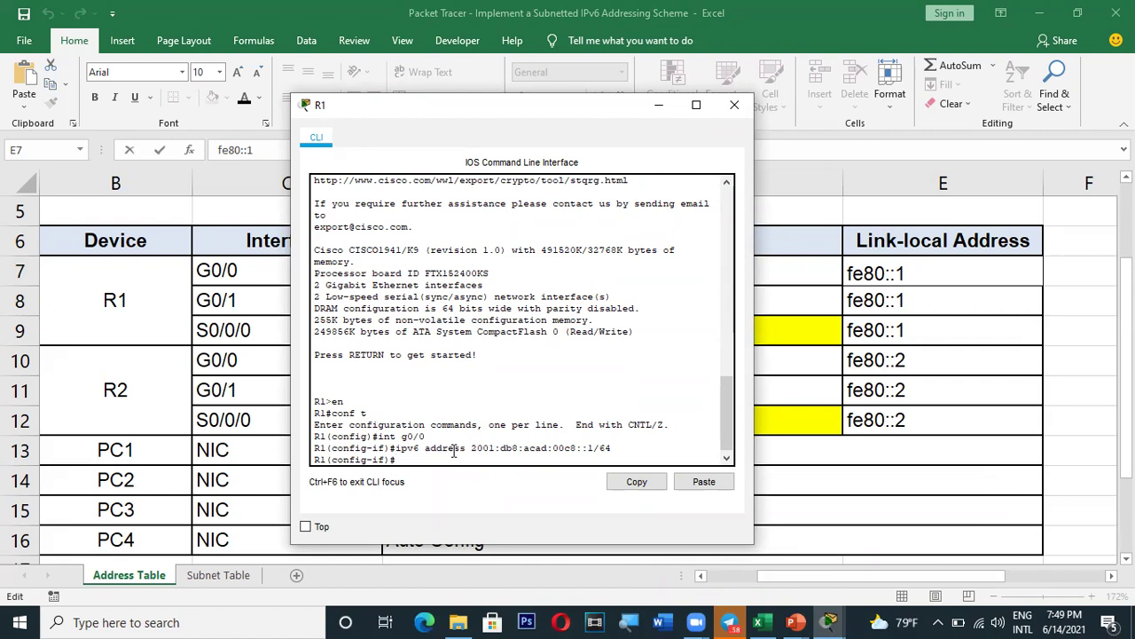
- Assign the copied link-local address to R1's G0/0 interface with ipv6 address fe80::1 link-local
text(pv6 address)
click(693, 487)
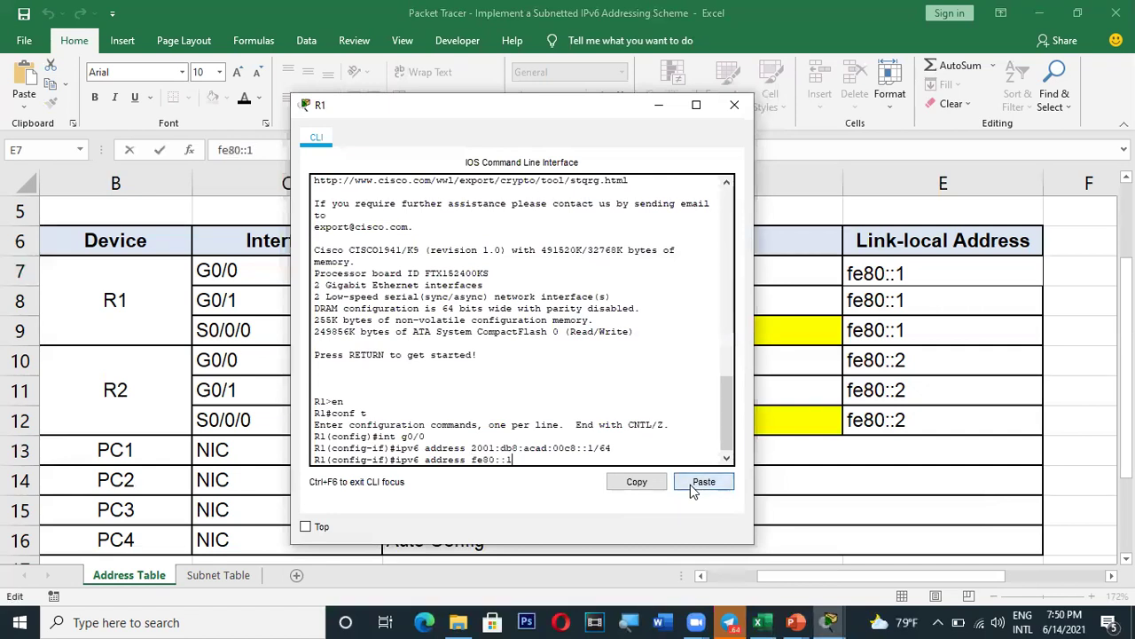
text(link-local)
key(Return)
- Enable R1's G0/0 interface with no sh and exit to global configuration mode
text(no sh)
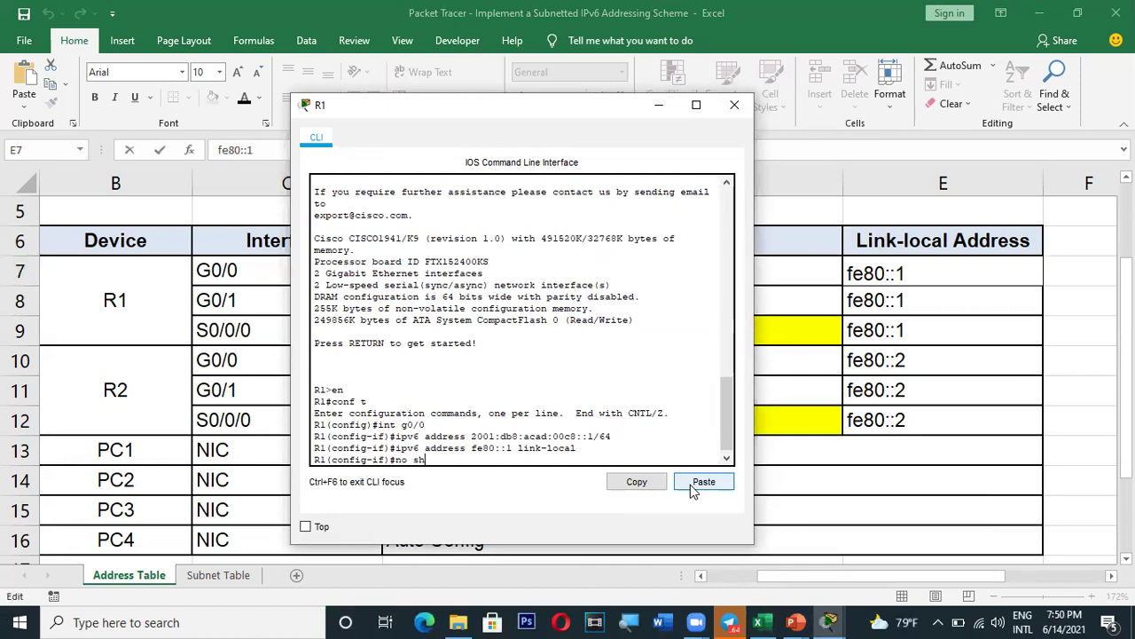
key(Return)
key(Return)
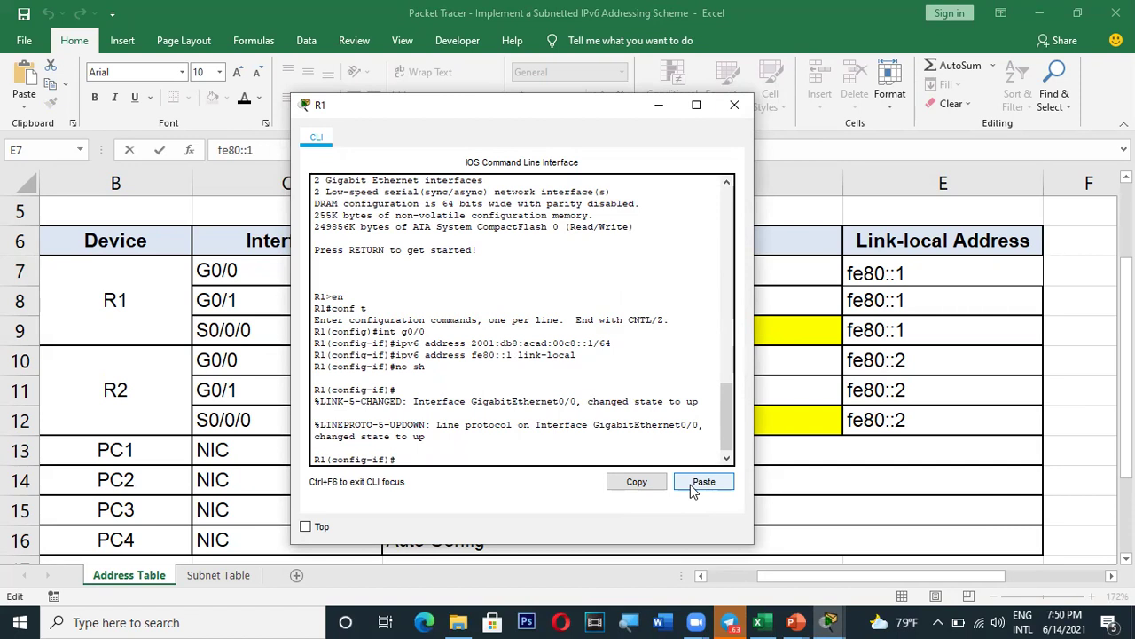
text(xit)
key(Return)
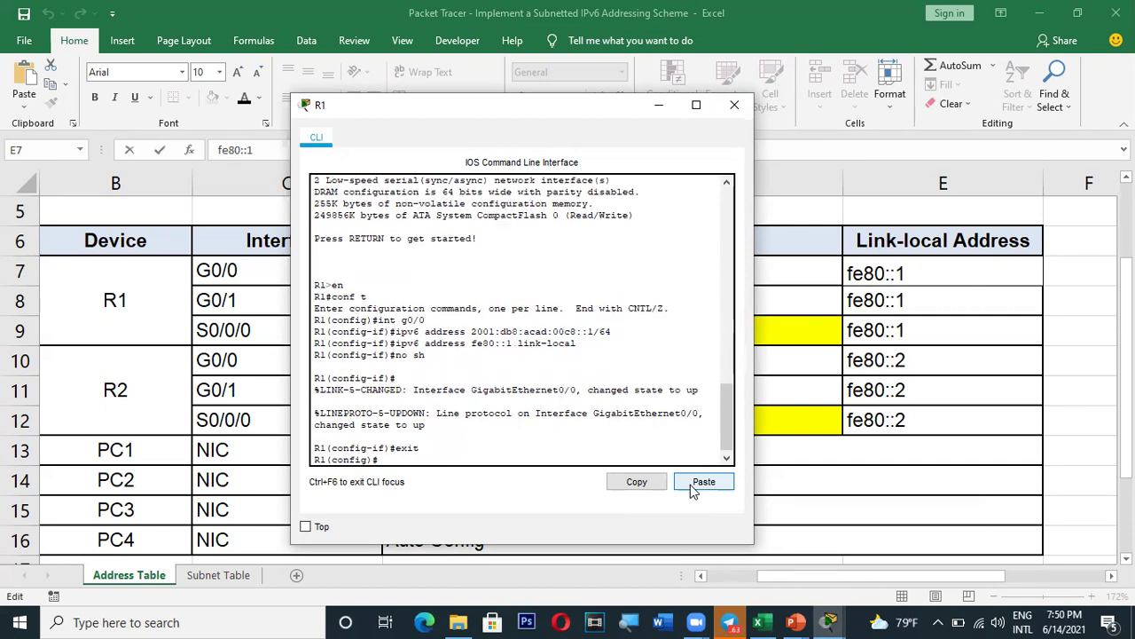
- Enter R1's G0/1 interface configuration with int g0/1 and assign ipv6 address fe80::1 link-local
text(int g0/)
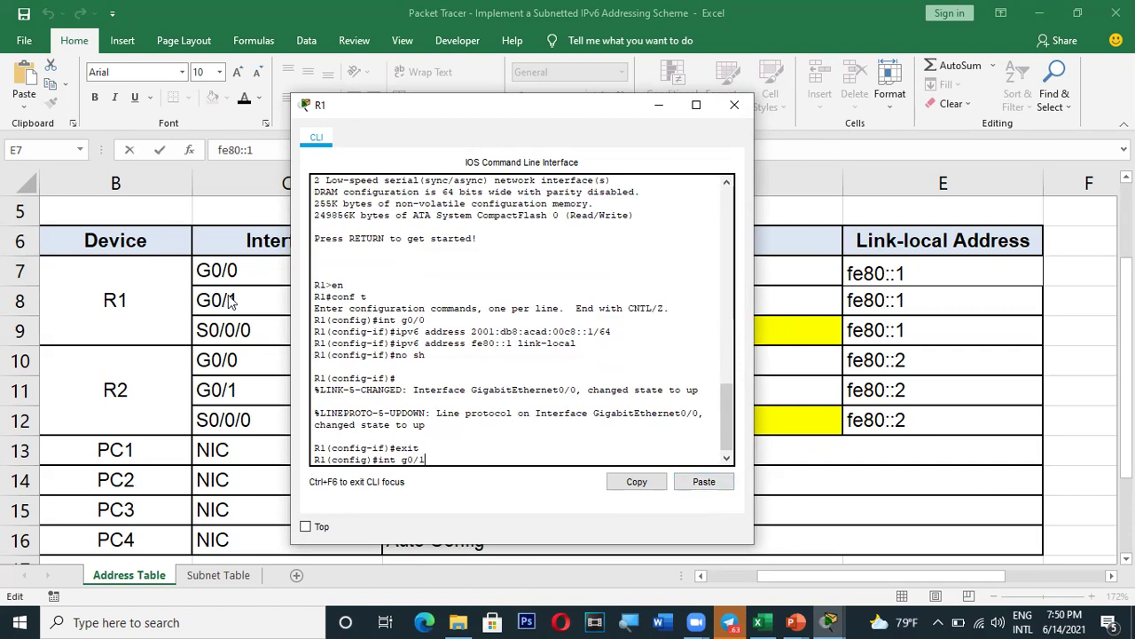
text(1)
key(Return)
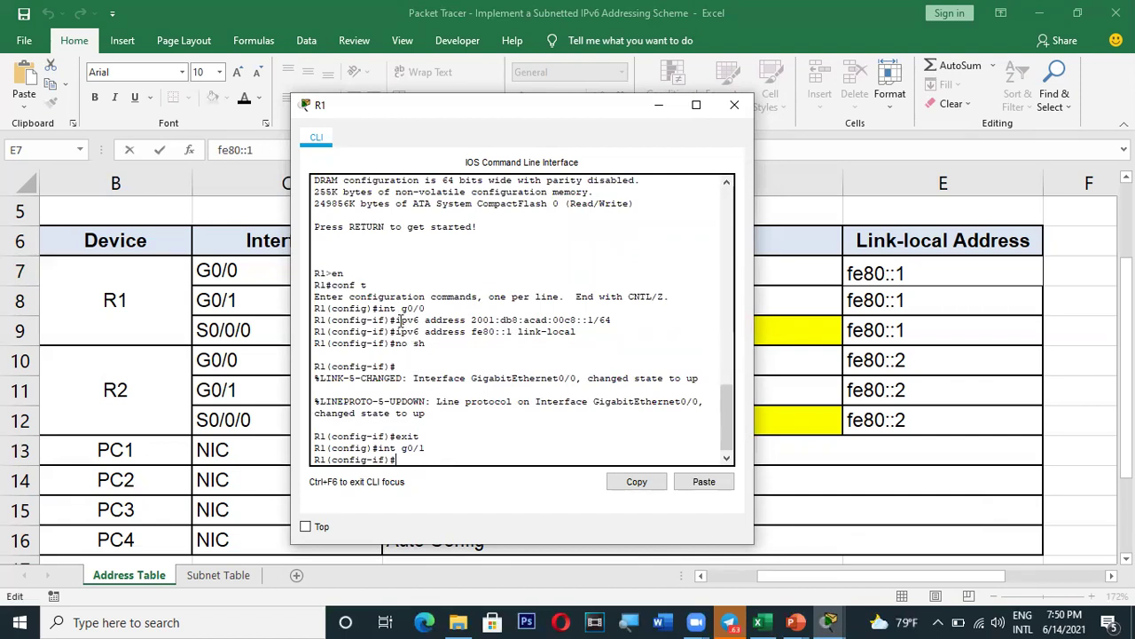
text(ipv6 address)
click(700, 487)
text(l)
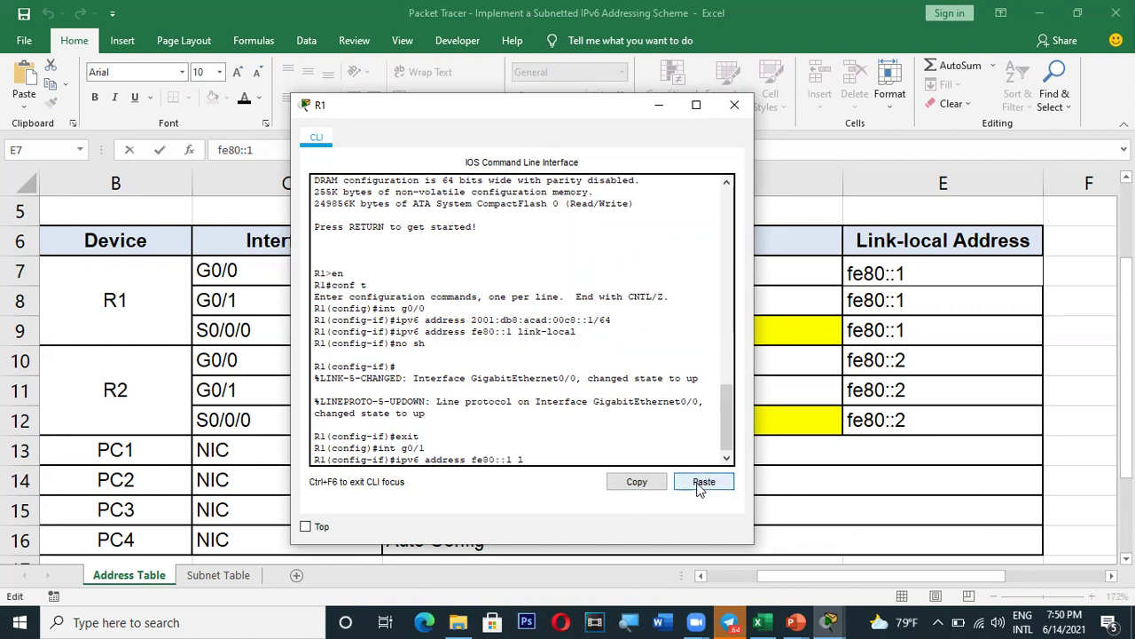
text(ink-local)
key(Return)
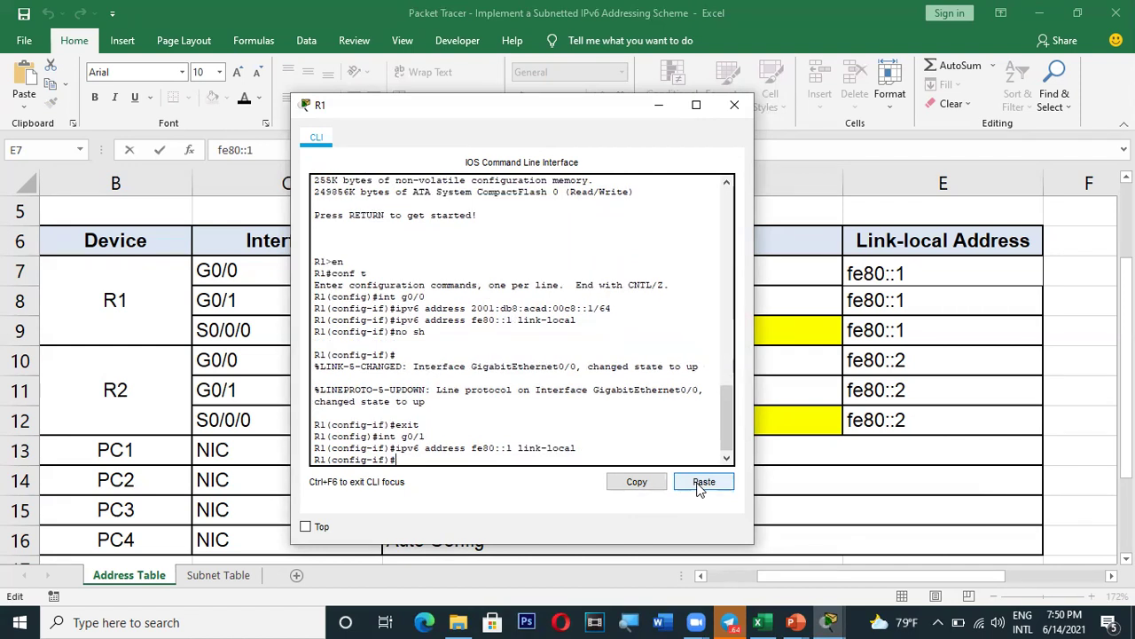
- Begin an ipv6 address command on R1 and copy the G0/1 address 2001:db8:acad:00c9::1/64 from the Address Table in Excel, returning to R1's command line
text(ipv6 address)
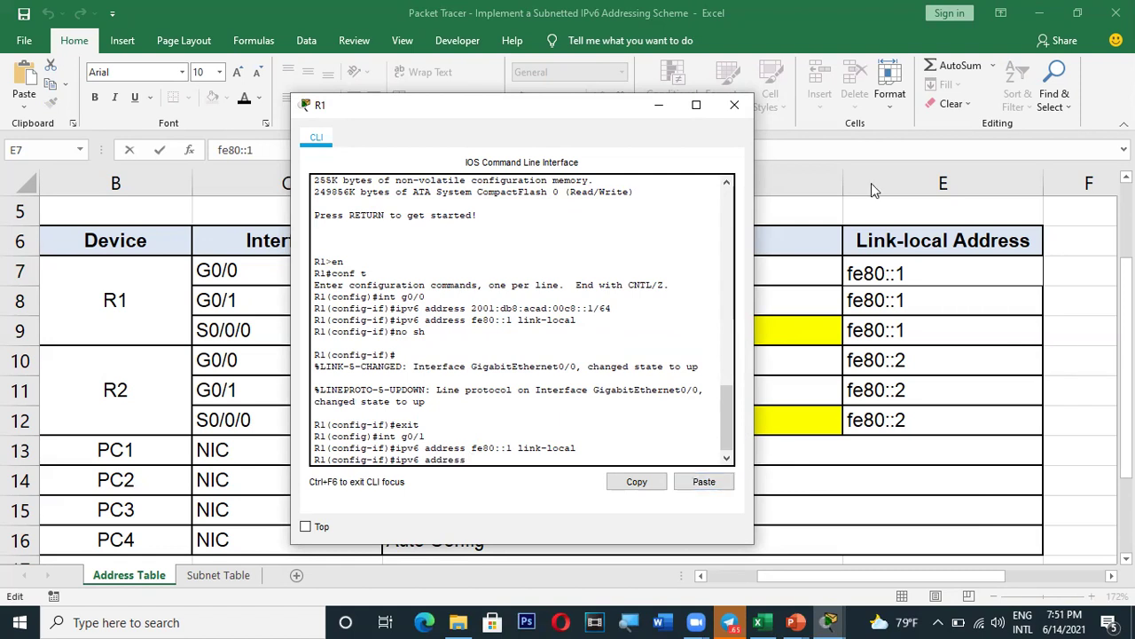
click(824, 306)
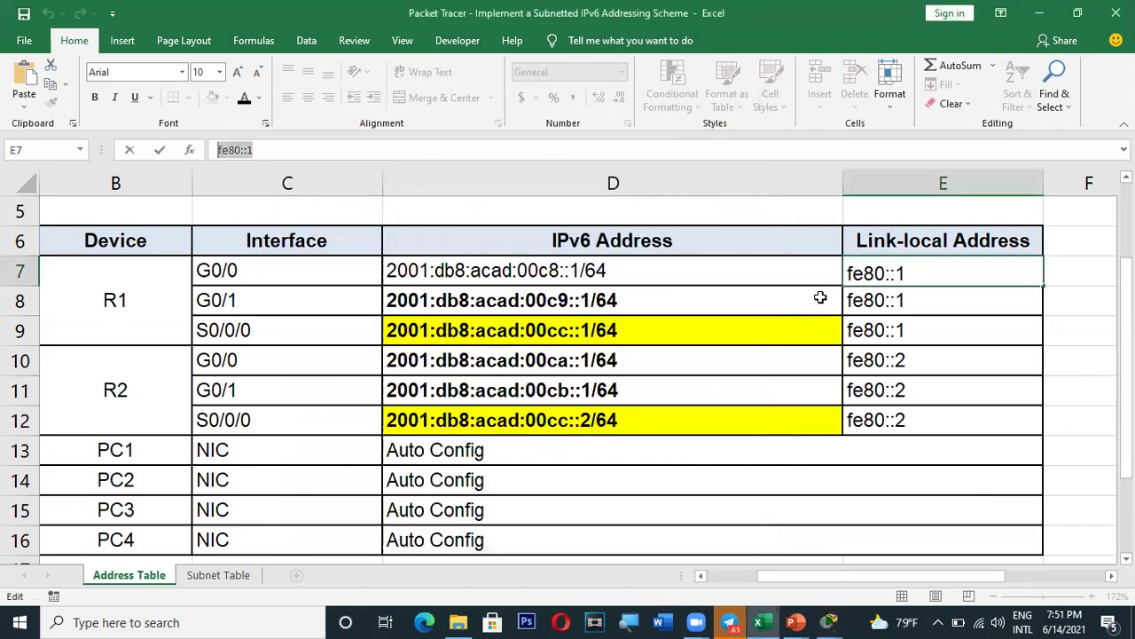
click(604, 301)
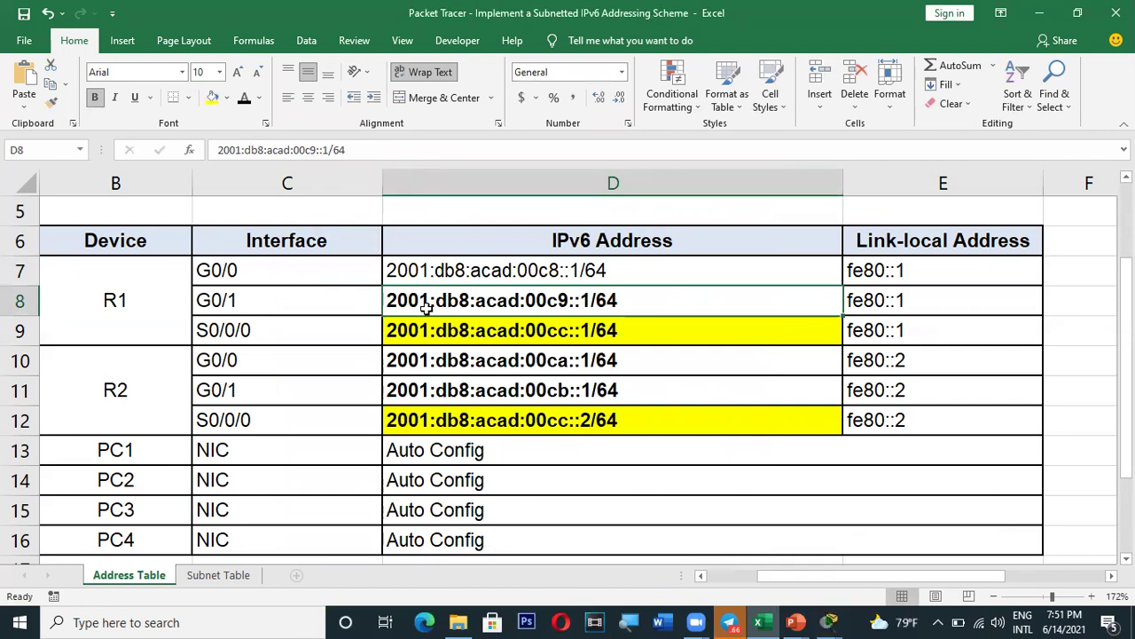
drag(360, 151, 213, 149)
key(ctrl+c)
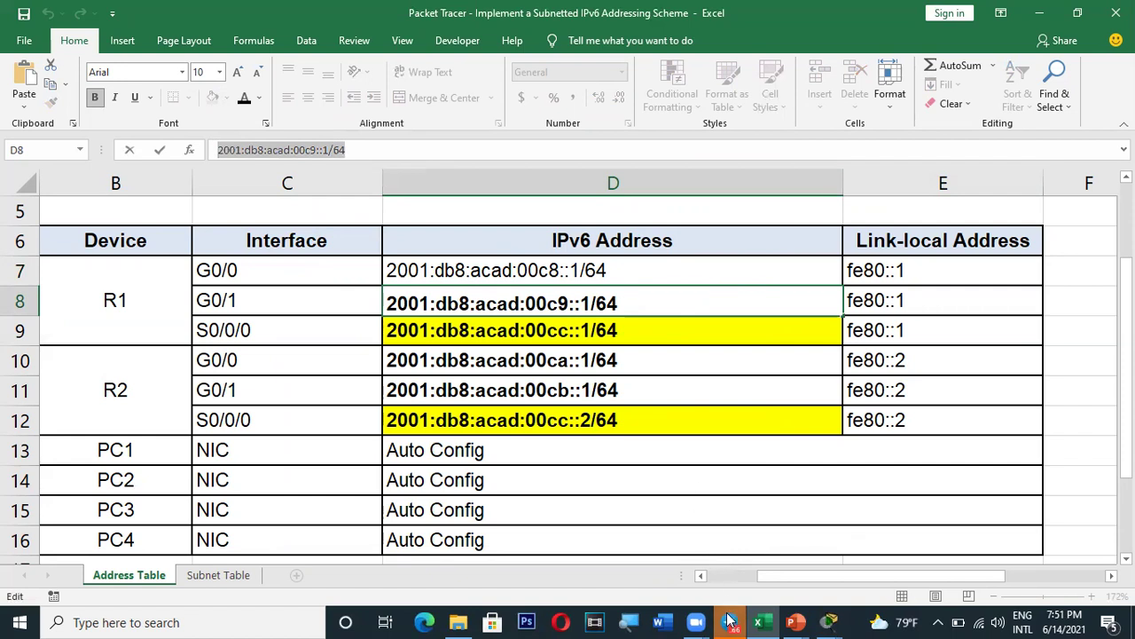
mouse_move(834, 621)
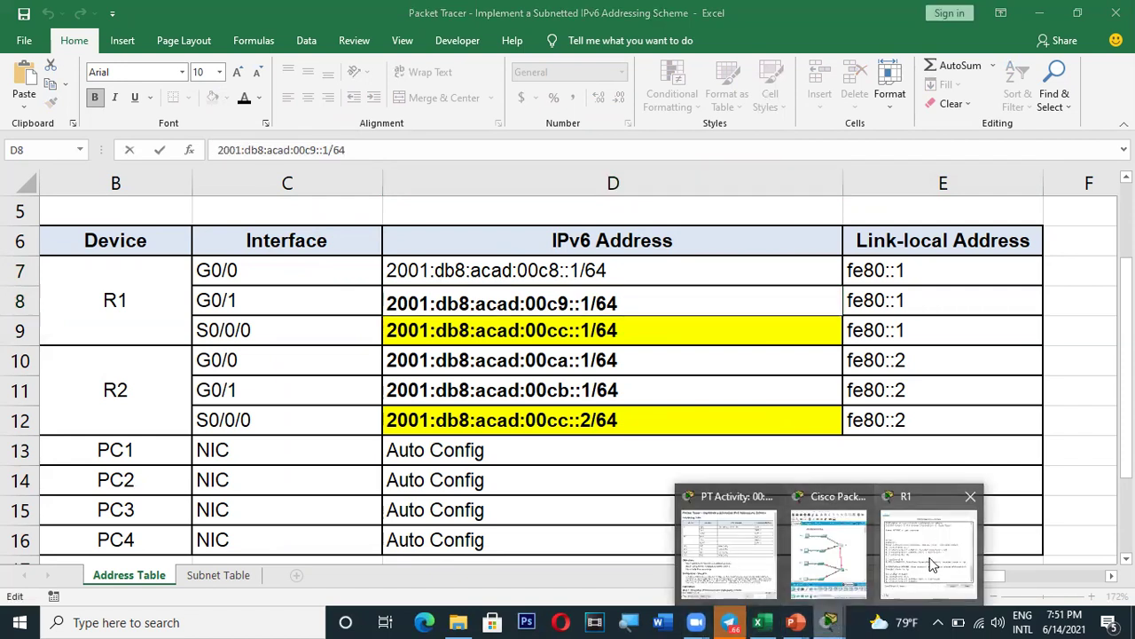
click(879, 567)
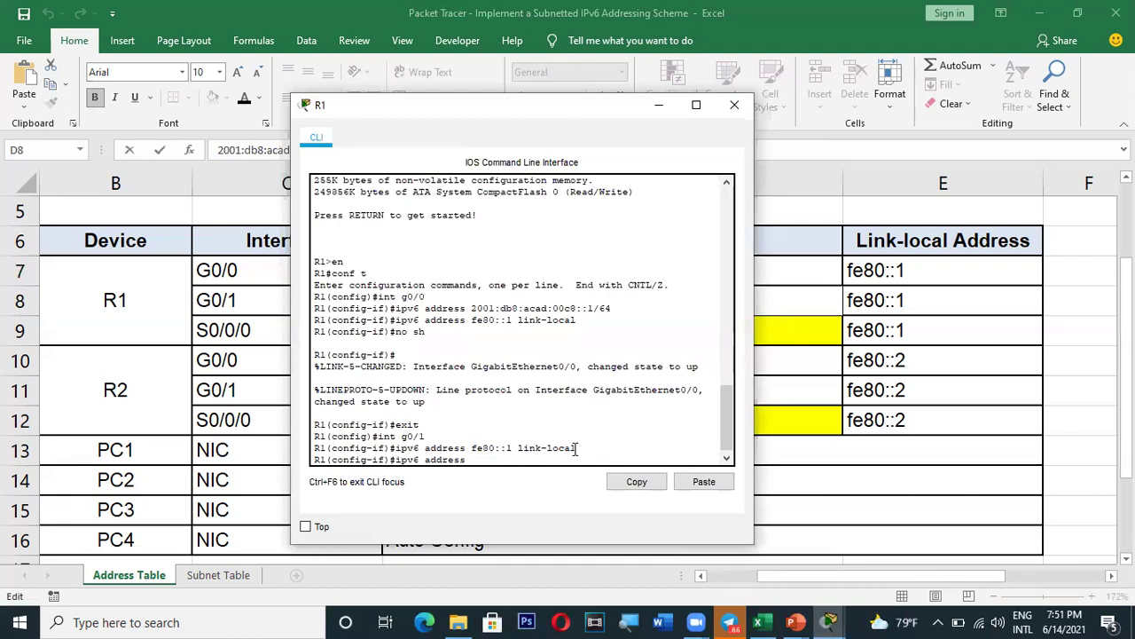
- Finish R1's G0/1 interface by assigning 2001:db8:acad:00c9::1/64 and enabling it with no sh, exiting to global configuration mode
click(701, 485)
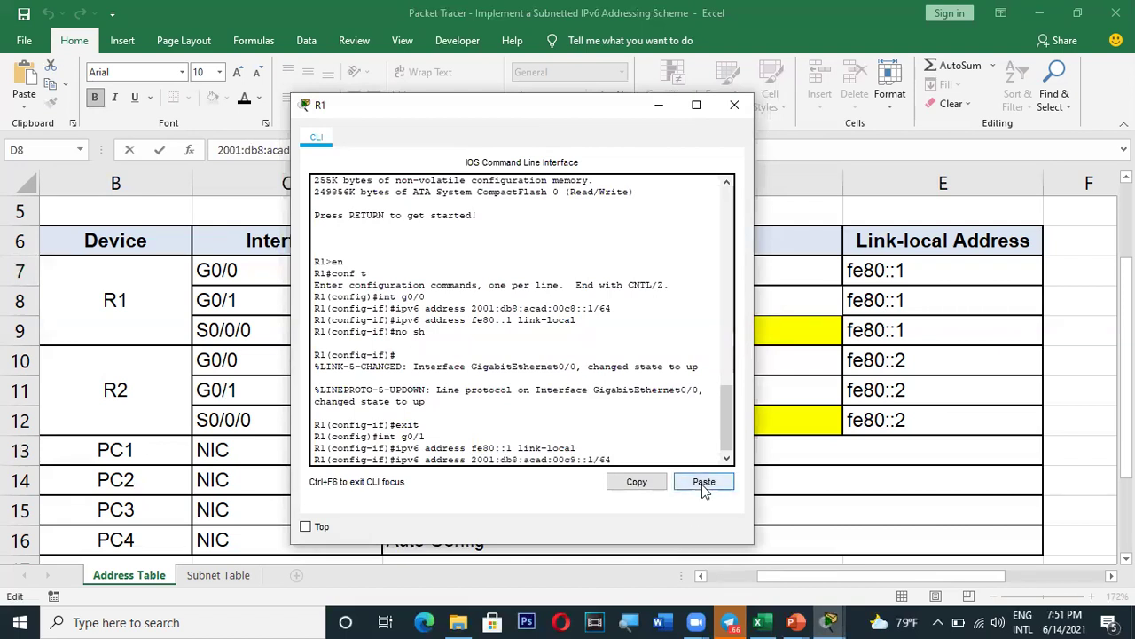
key(Return)
text(no sh)
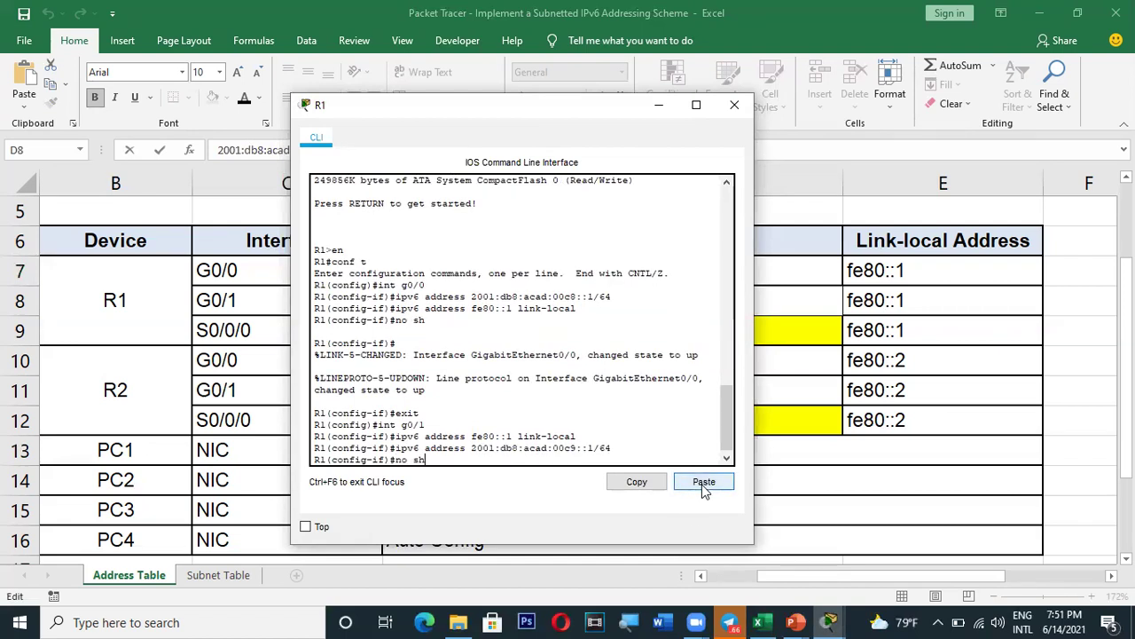
key(Return)
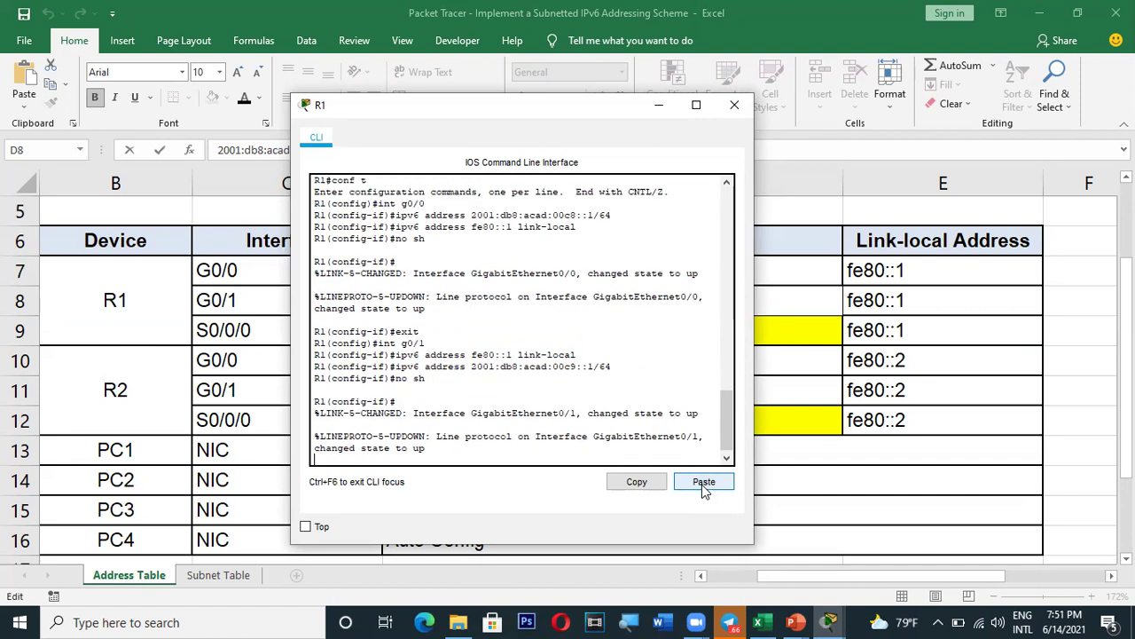
key(Return)
text(exit)
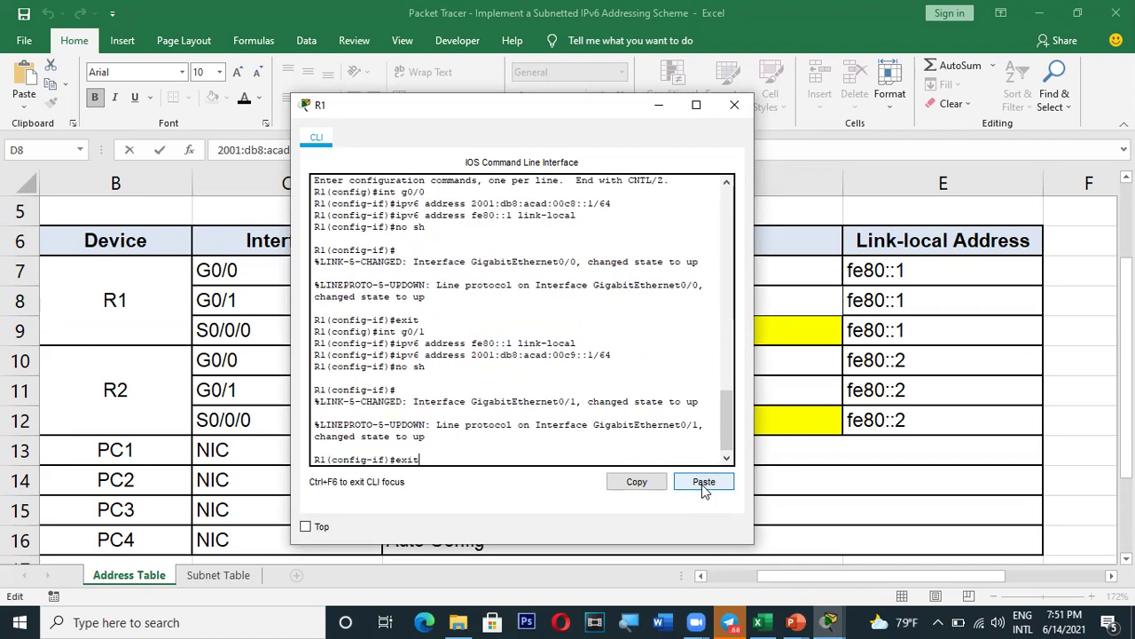
key(Return)
- Enter R1's serial interface configuration with int s0/0/0
text(int s)
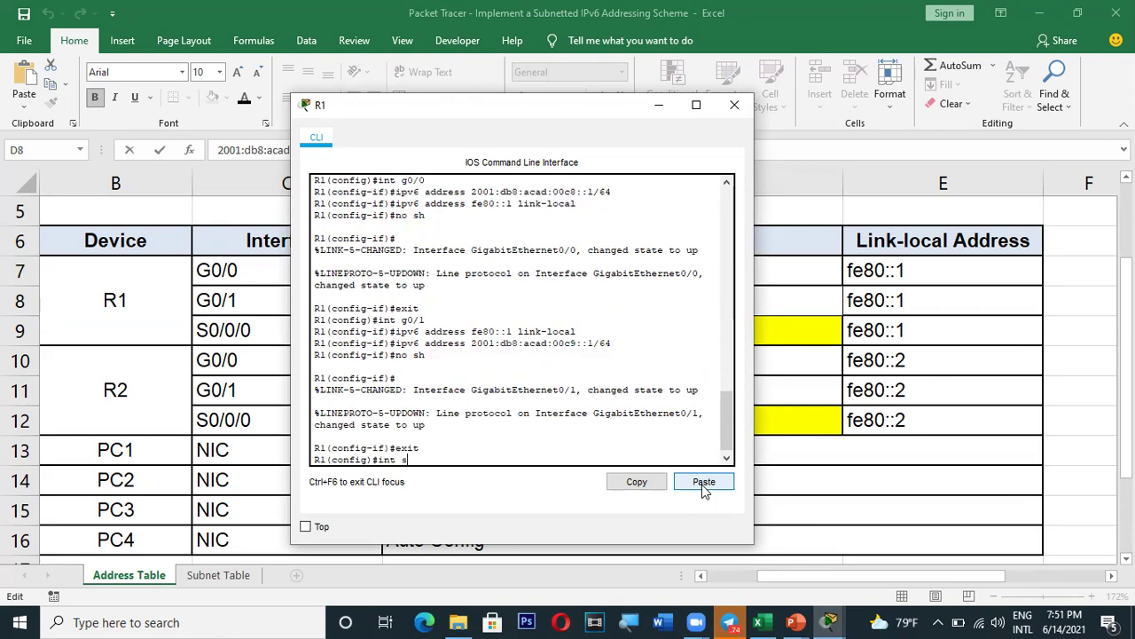
text(0/0/0)
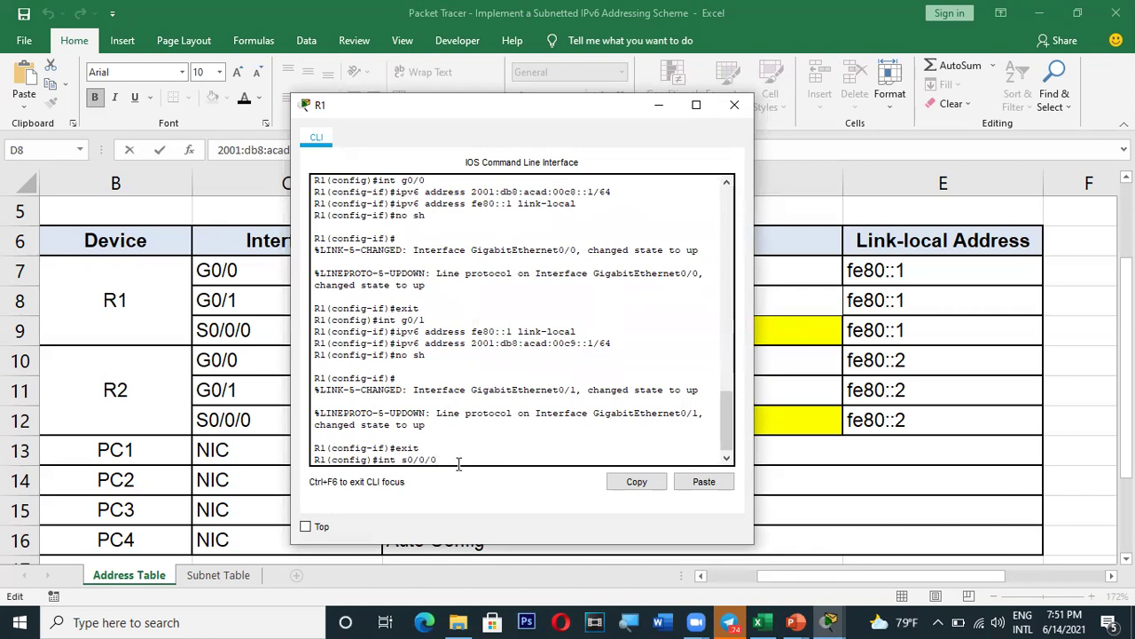
key(Return)
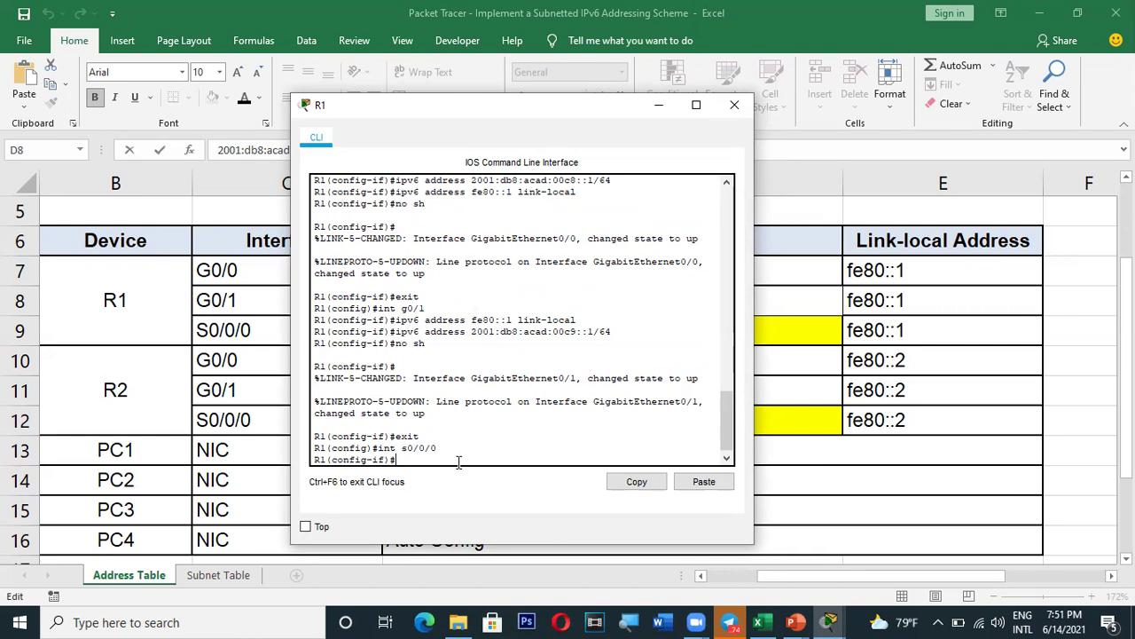
- Begin an ipv6 address command for S0/0/0 and copy R1's S0/0/0 link-local address fe80::1 from Excel, returning to R1's command line
text(pv6 address)
click(915, 330)
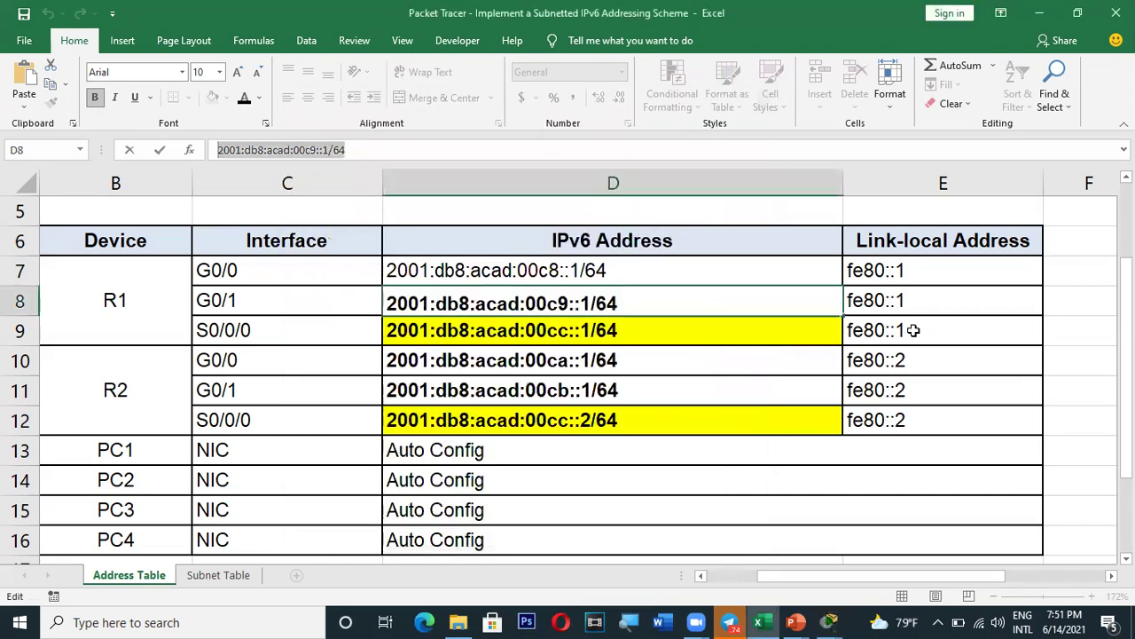
click(916, 330)
drag(328, 152, 188, 156)
key(ctrl+c)
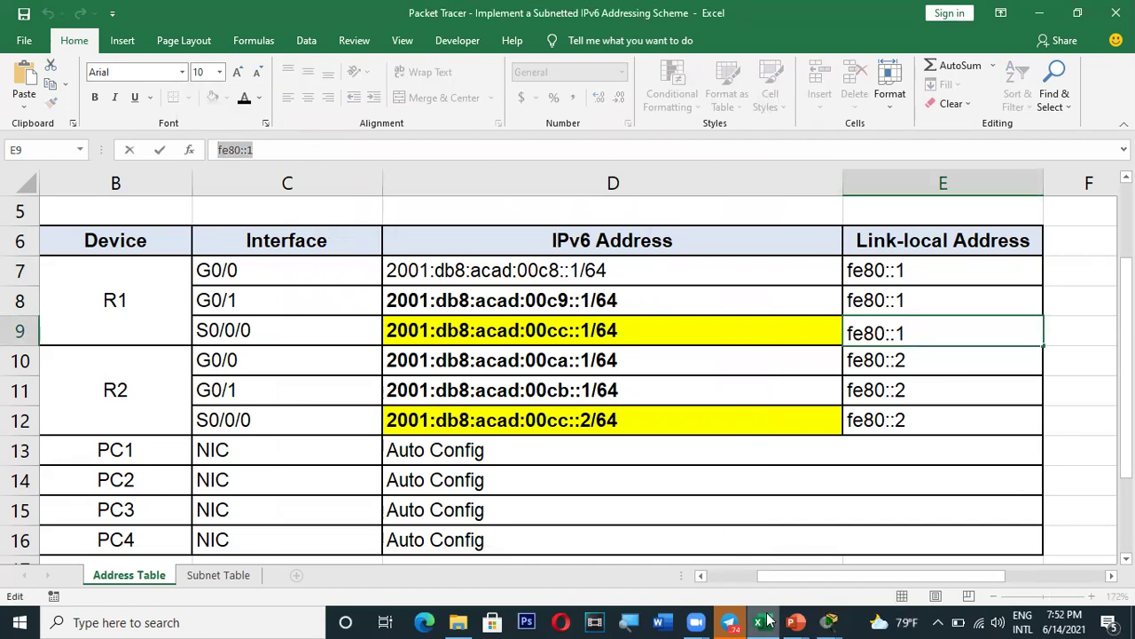
click(830, 622)
click(923, 577)
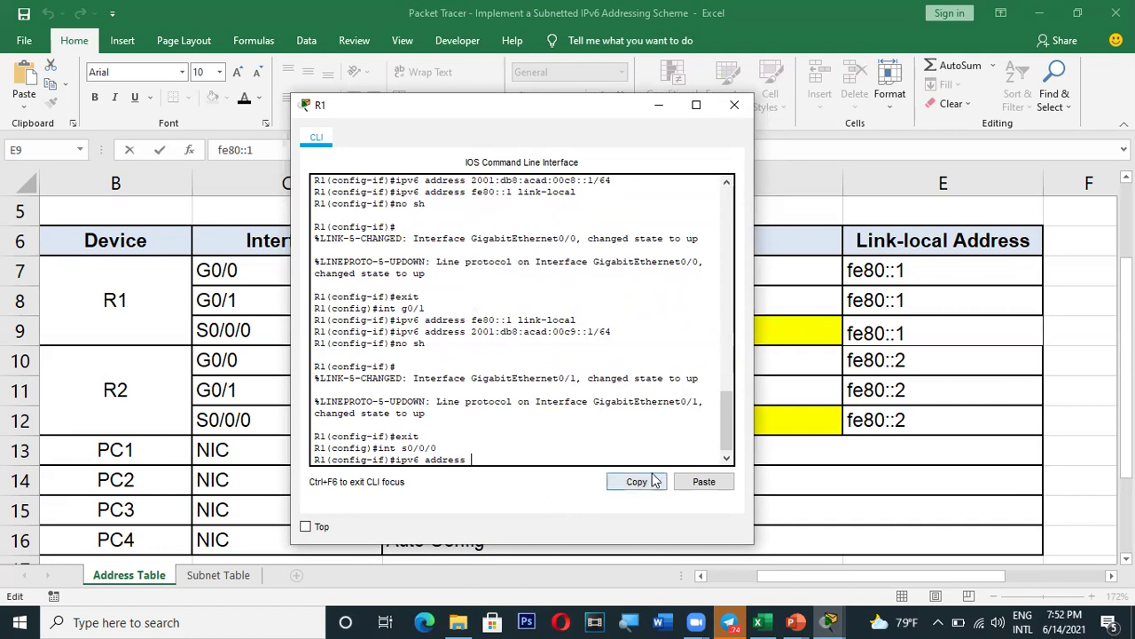
- Assign the copied link-local address to R1's S0/0/0 interface with ipv6 address fe80::1 link-local
click(701, 486)
text(li)
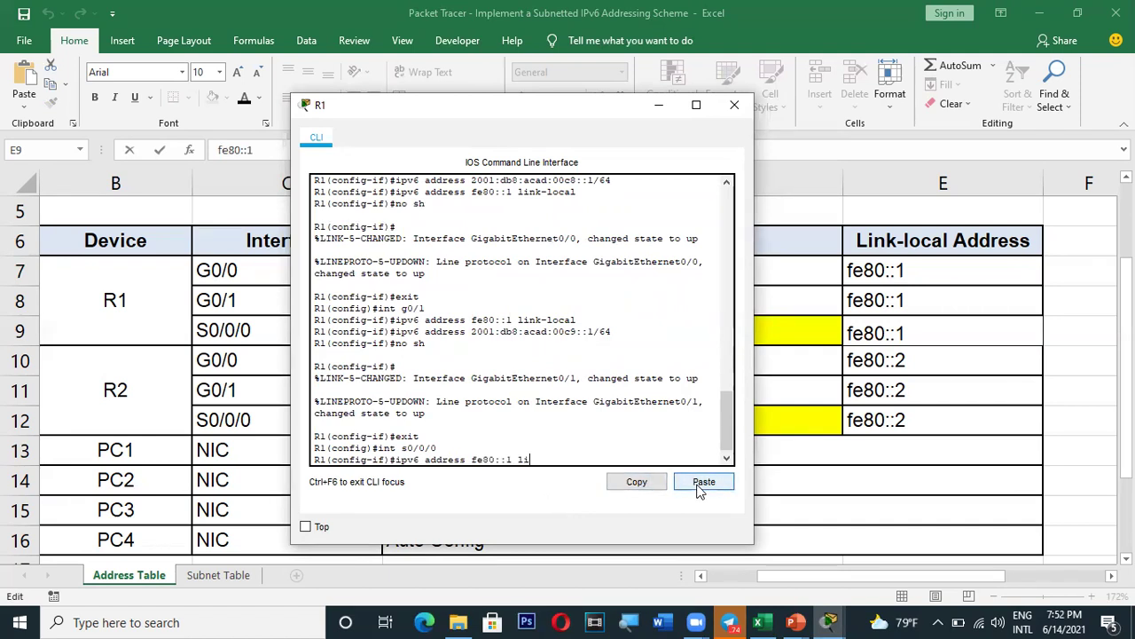
text(nk-local)
key(Return)
- Begin another ipv6 address command and copy R1's S0/0/0 address 2001:db8:acad:00cc::1/64 from Excel, returning to R1's command line
text(ipv6 address)
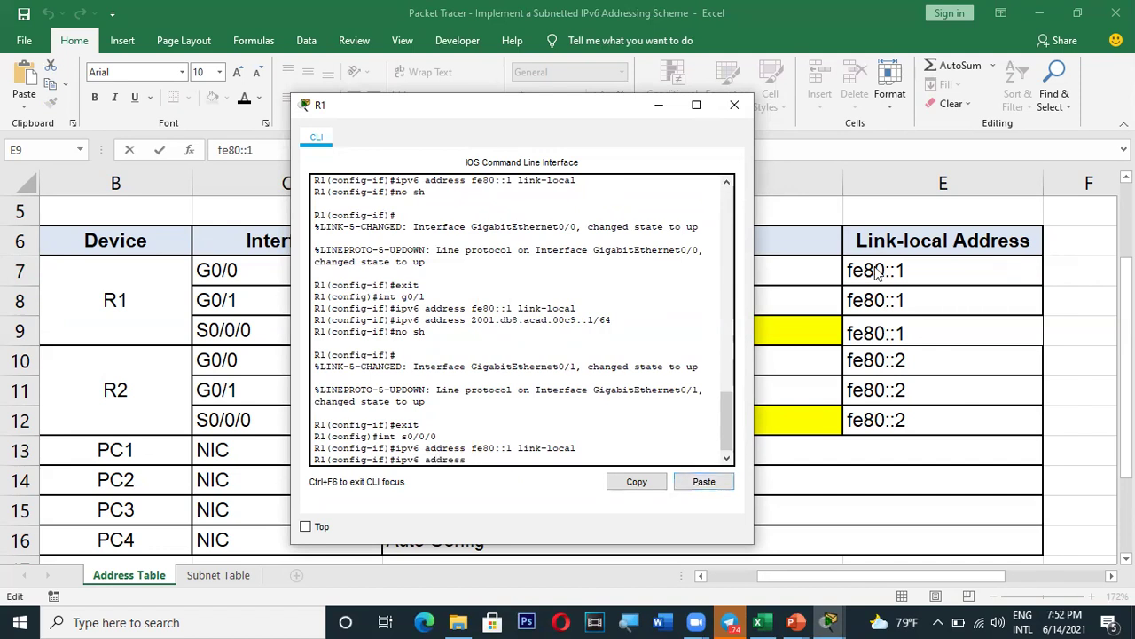
click(799, 334)
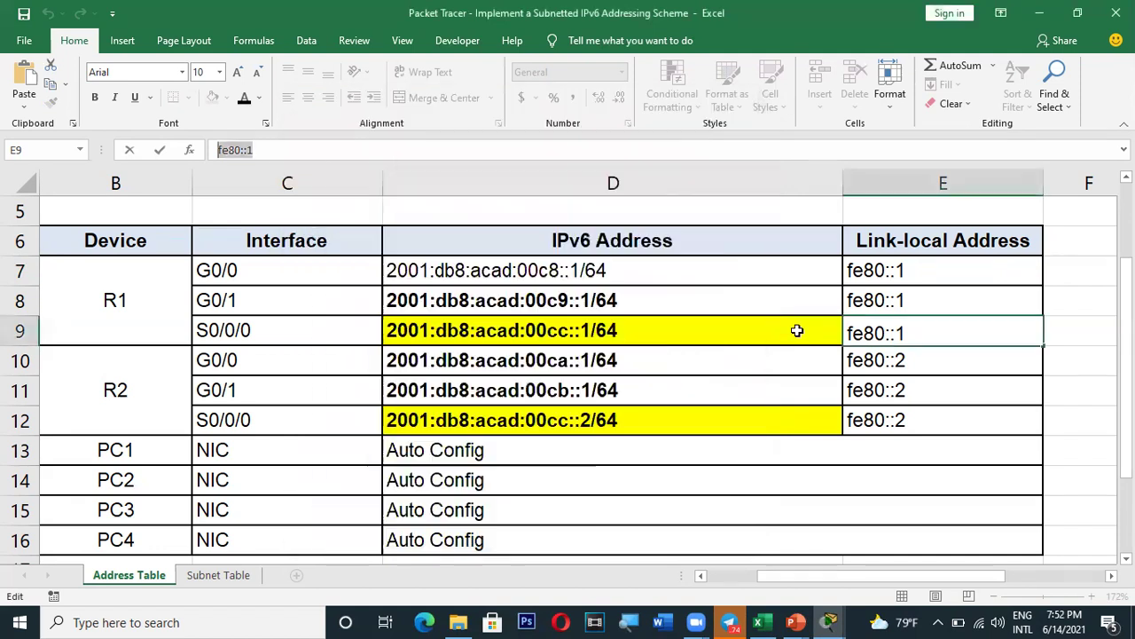
click(543, 341)
drag(332, 151, 216, 152)
key(ctrl+c)
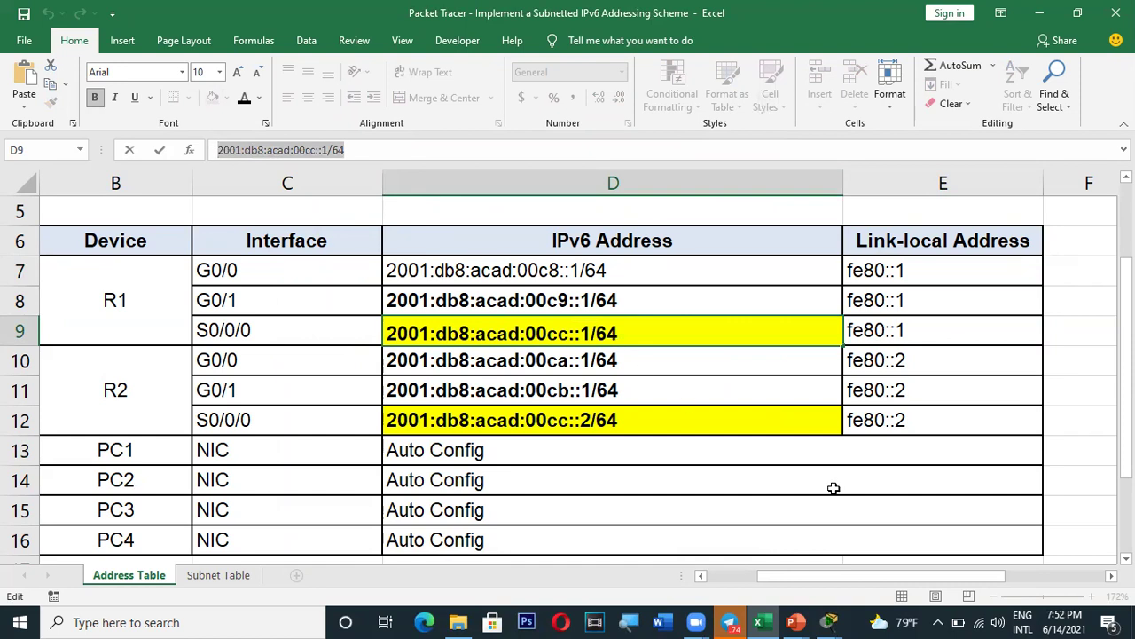
mouse_move(829, 622)
click(918, 578)
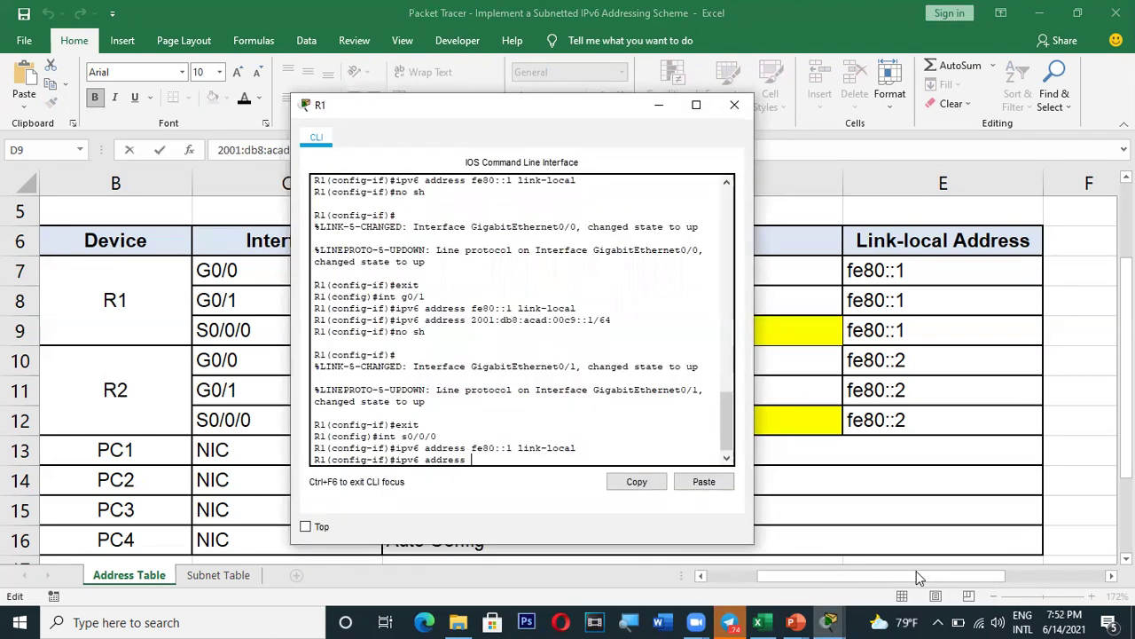
- Finish R1's S0/0/0 interface by assigning 2001:db8:acad:00cc::1/64 and enabling it with no sh, exiting to global configuration mode
click(691, 491)
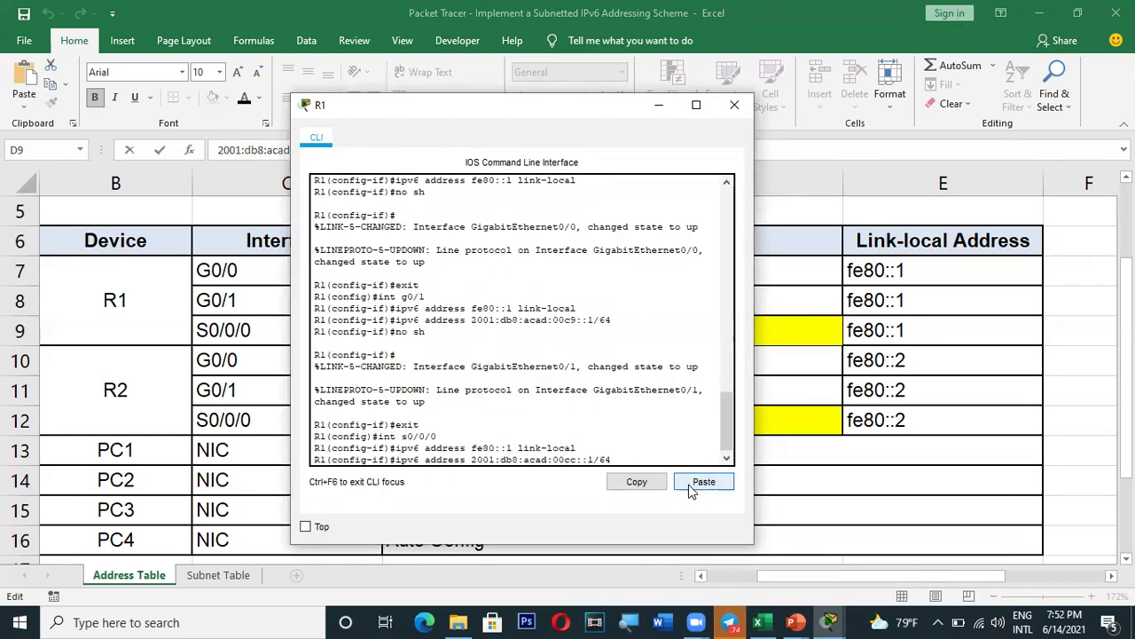
key(Return)
text(no sh)
key(Return)
key(Return)
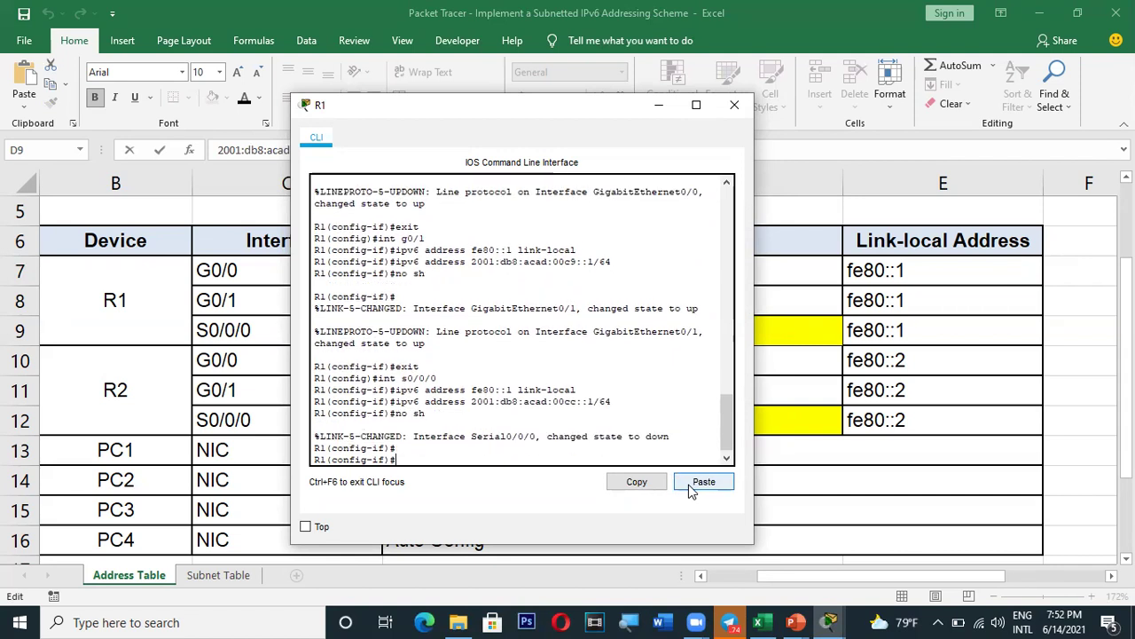
text(exit)
key(Return)
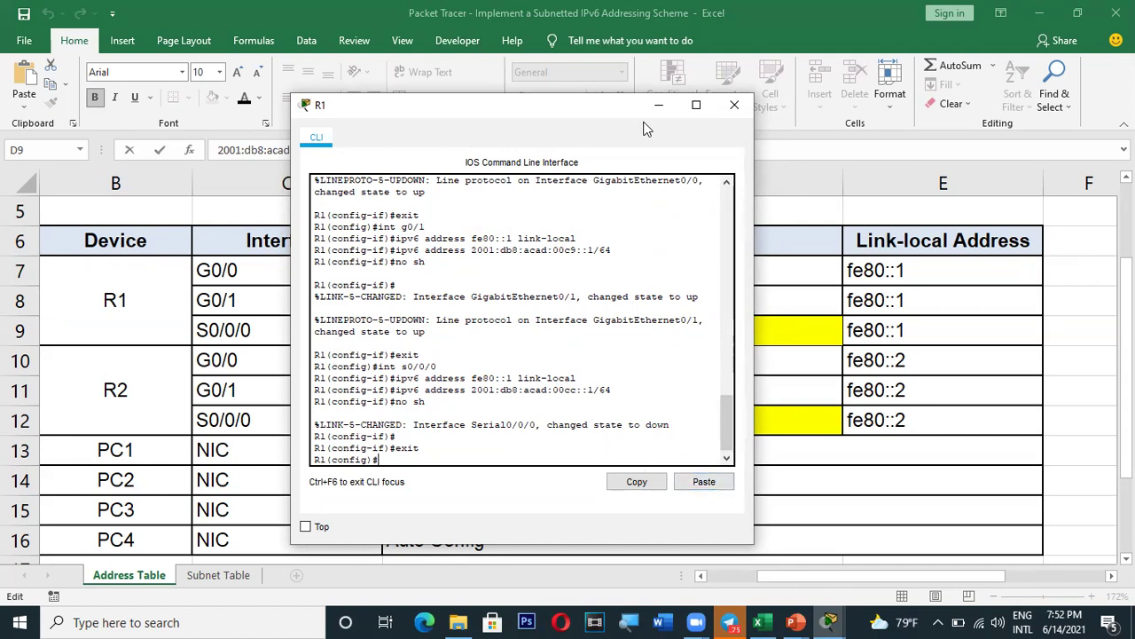
- Close R1's command-line window and bring the PT Activity instructions and the Packet Tracer topology to the front
click(734, 107)
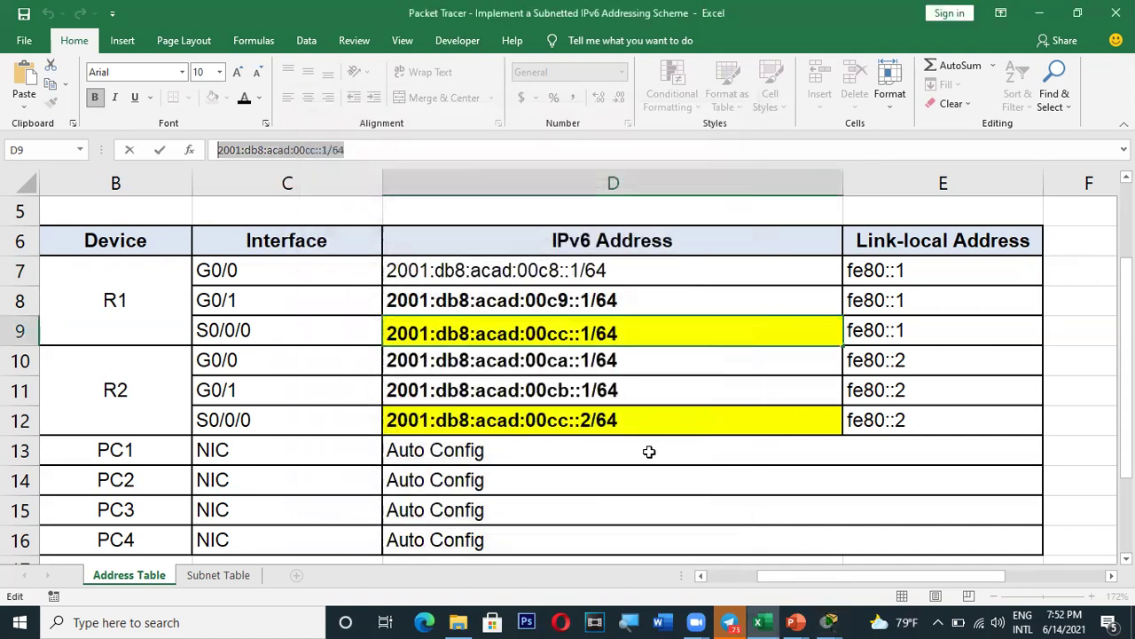
mouse_move(829, 620)
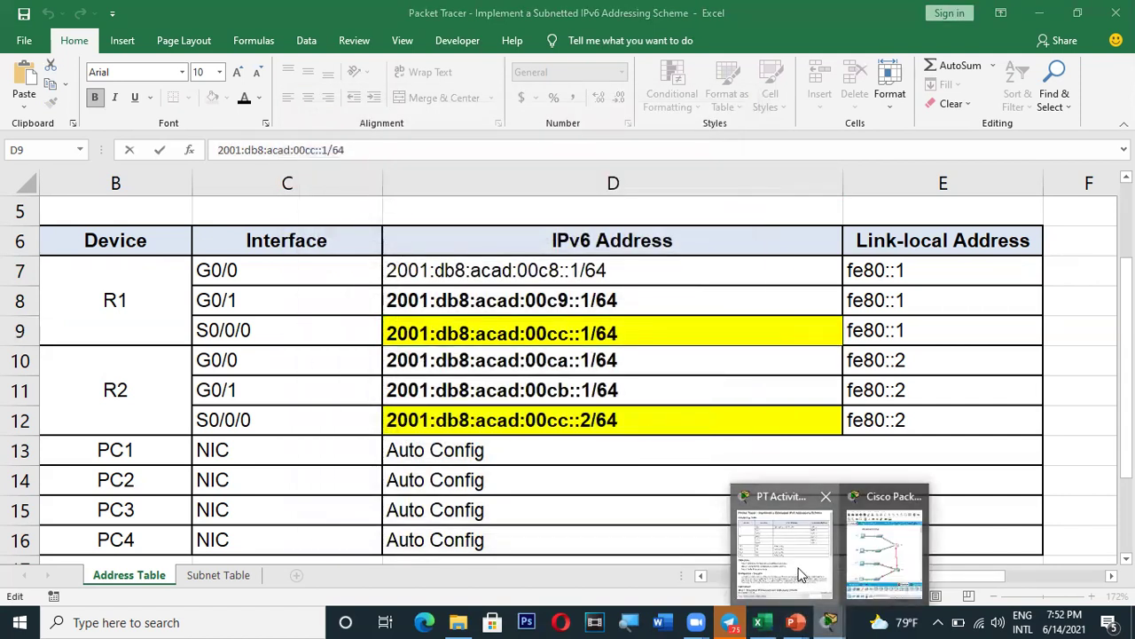
click(801, 575)
click(913, 562)
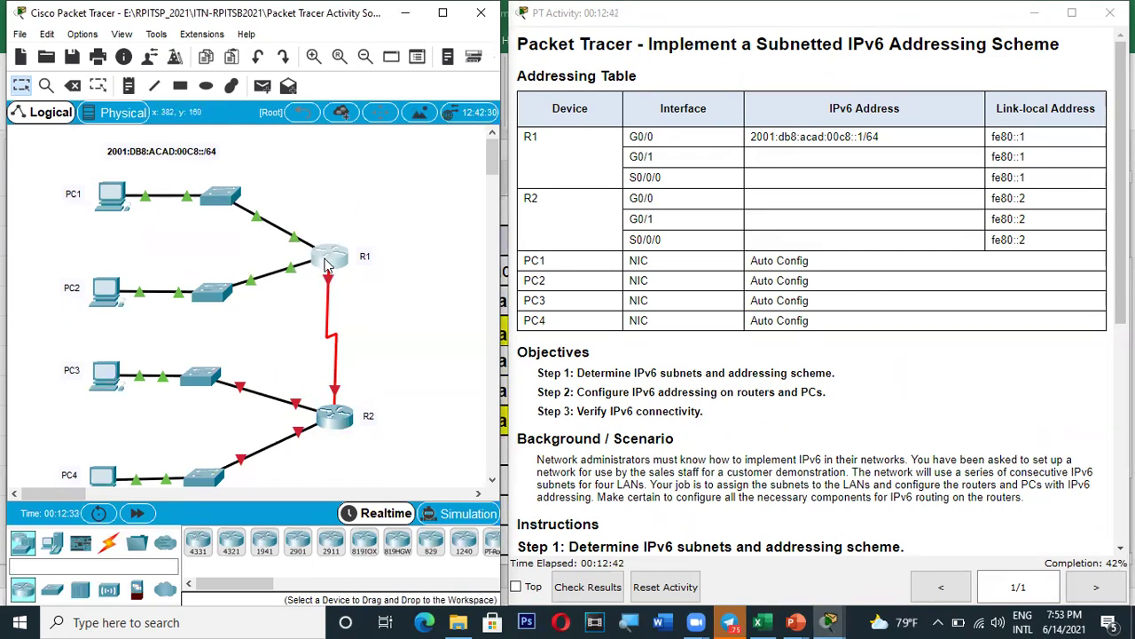
- Open router R2's command line and enter global configuration mode with en and conf t
click(337, 421)
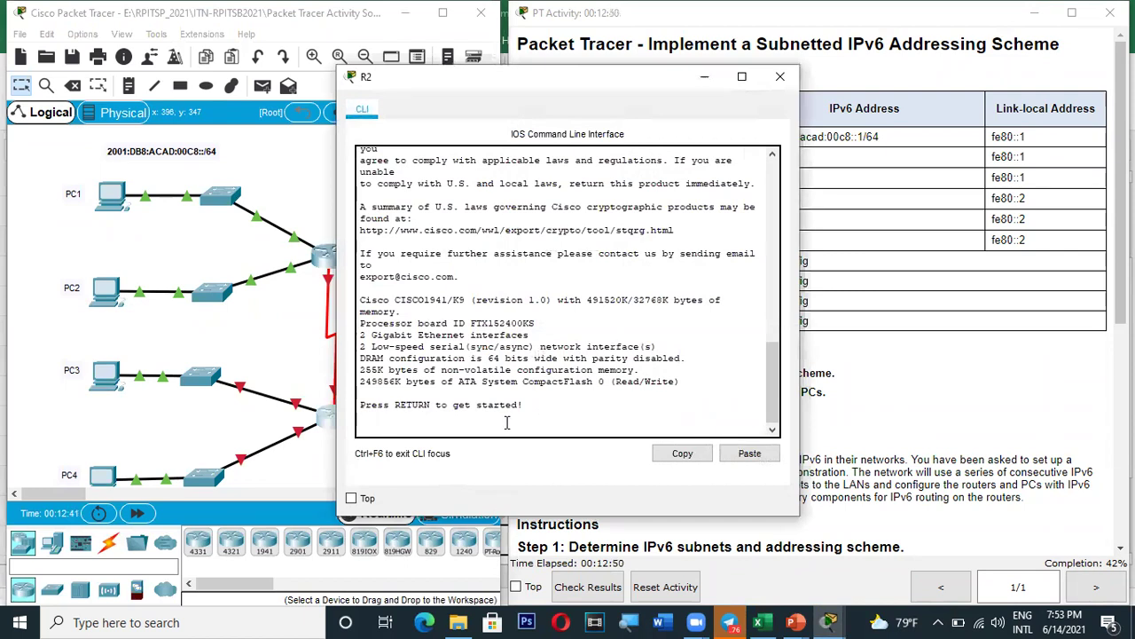
key(Return)
text(en)
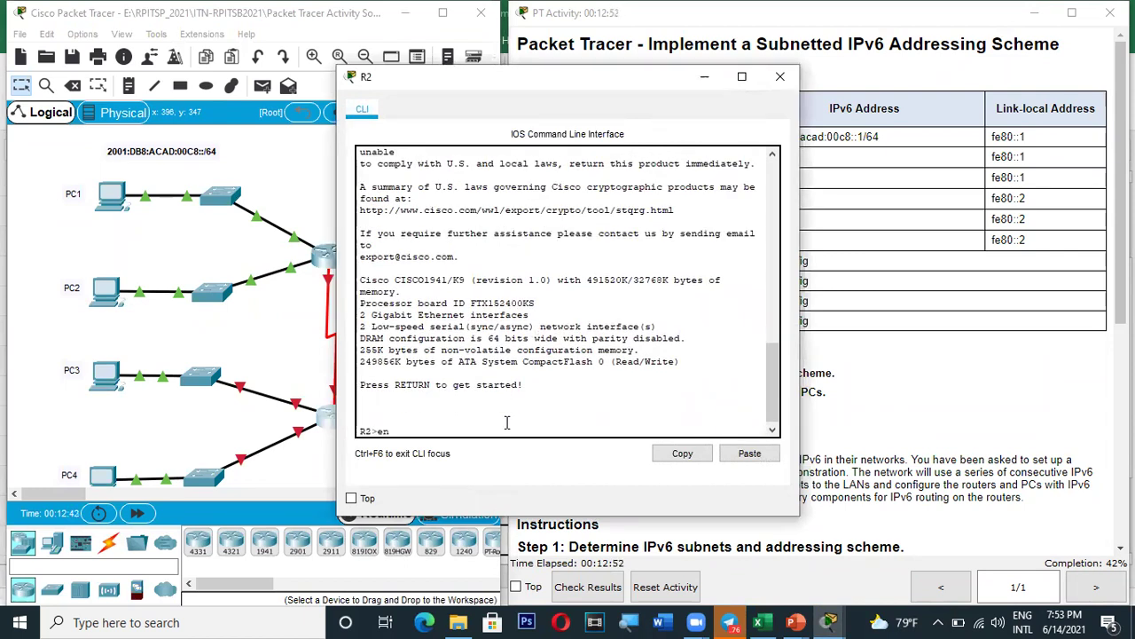
key(Return)
text(c)
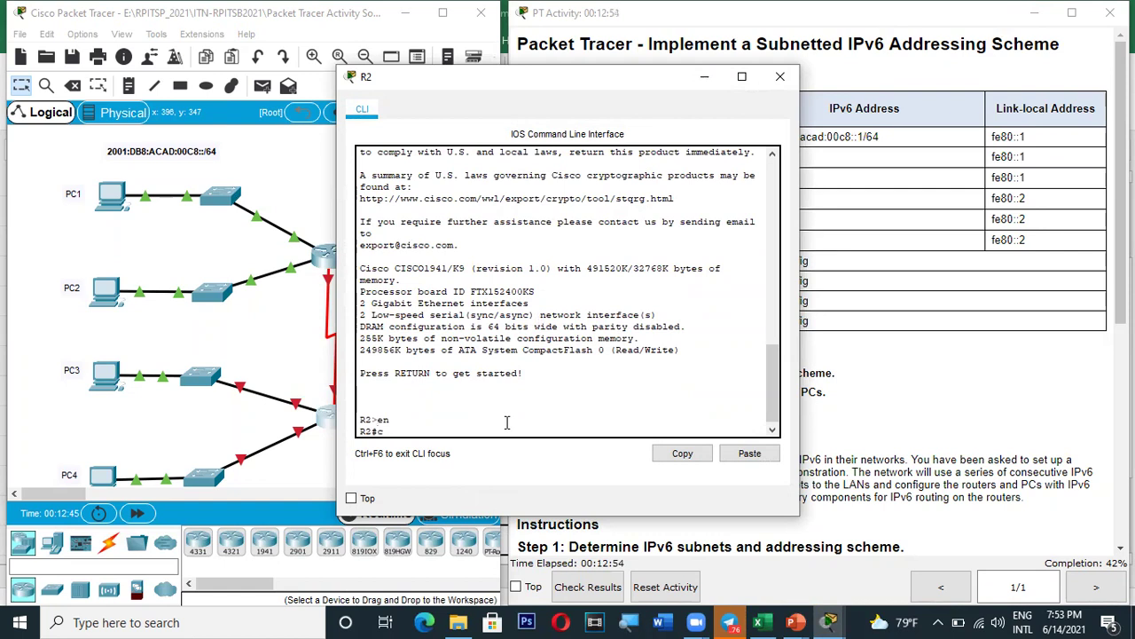
text(onf t)
key(Return)
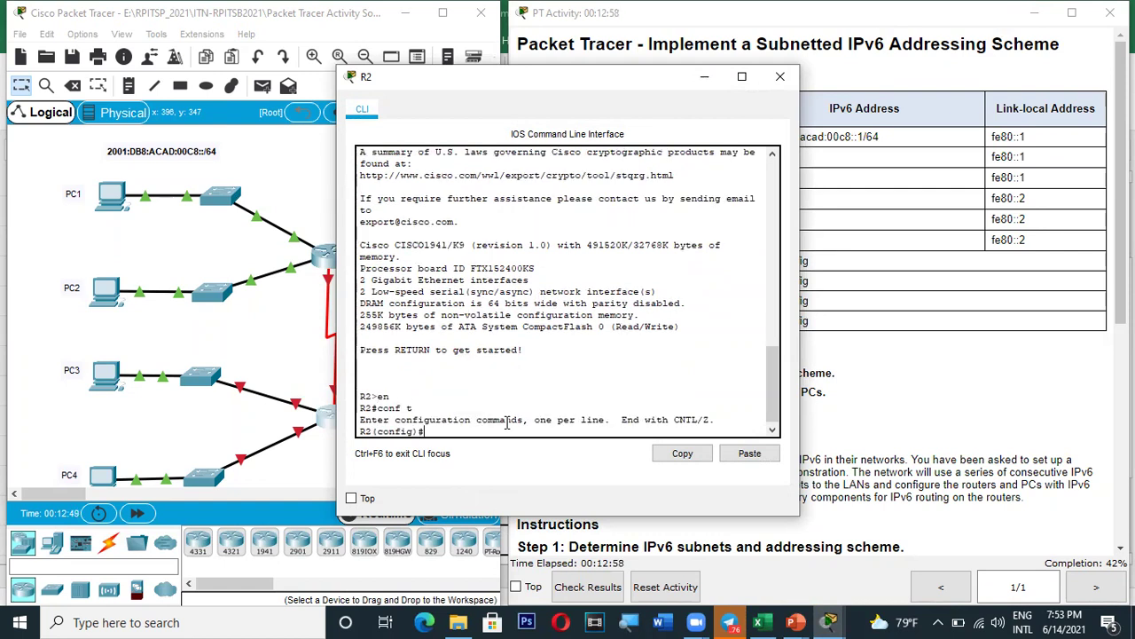
- Begin an int command on R2, copy R2's G0/0 address 2001:db8:acad:00ca::1/64 from Excel, and return to R2's command line
text(int)
click(759, 622)
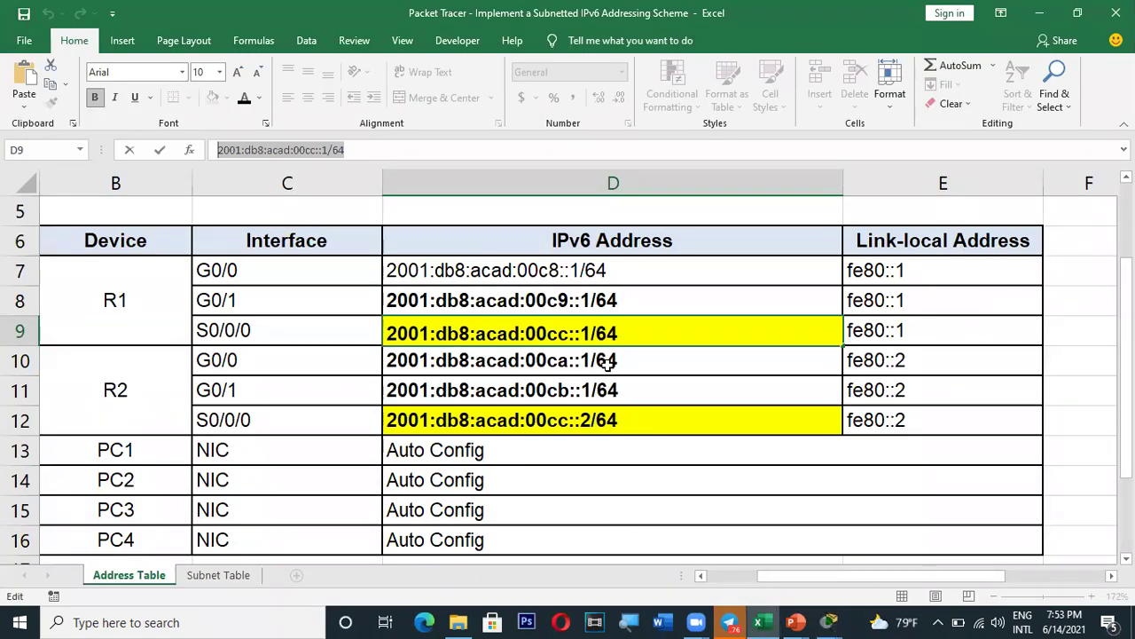
mouse_move(825, 618)
click(525, 361)
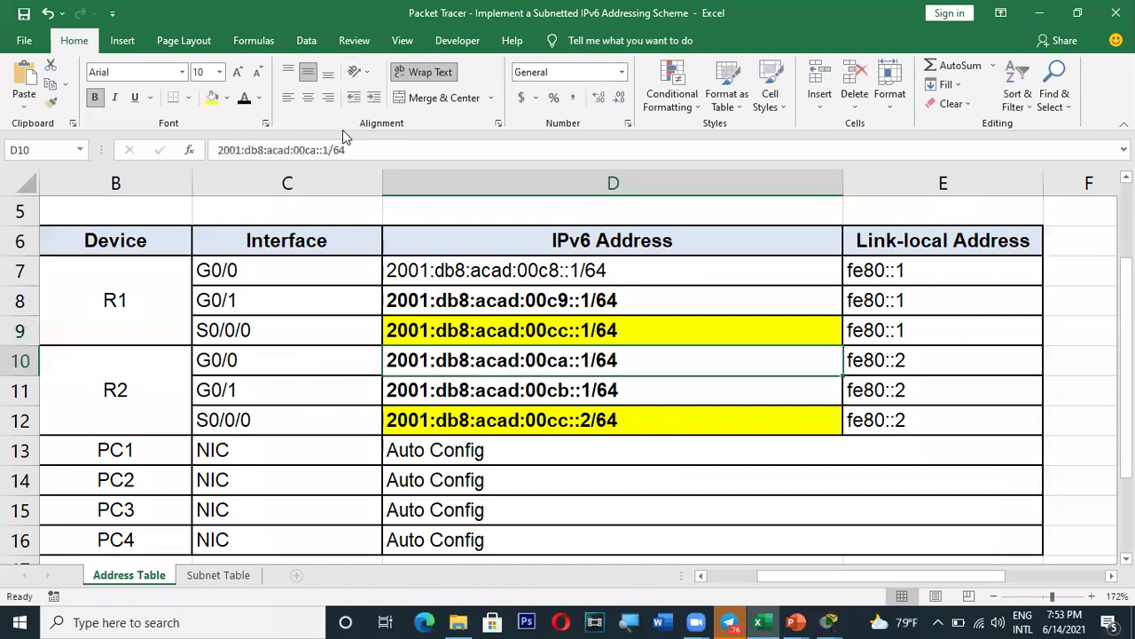
drag(350, 147, 214, 147)
key(ctrl+c)
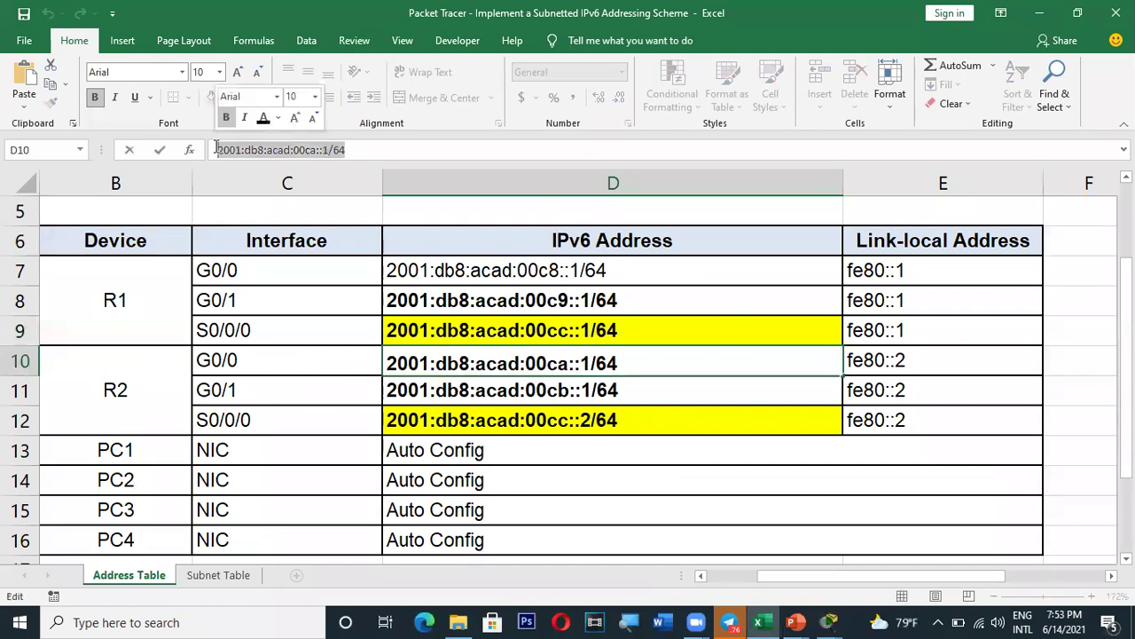
click(827, 621)
click(901, 559)
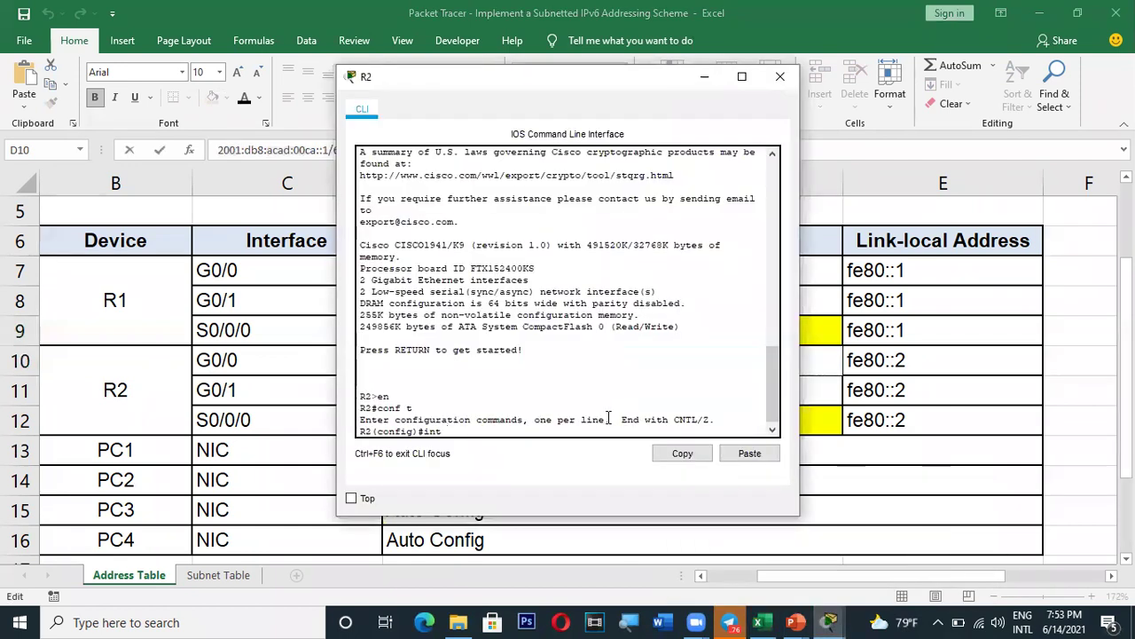
- Enter R2's interface g0/0 and assign the copied address with ipv6 address 2001:db8:acad:00ca::1/64
text(g0/0)
key(Return)
text(ipv)
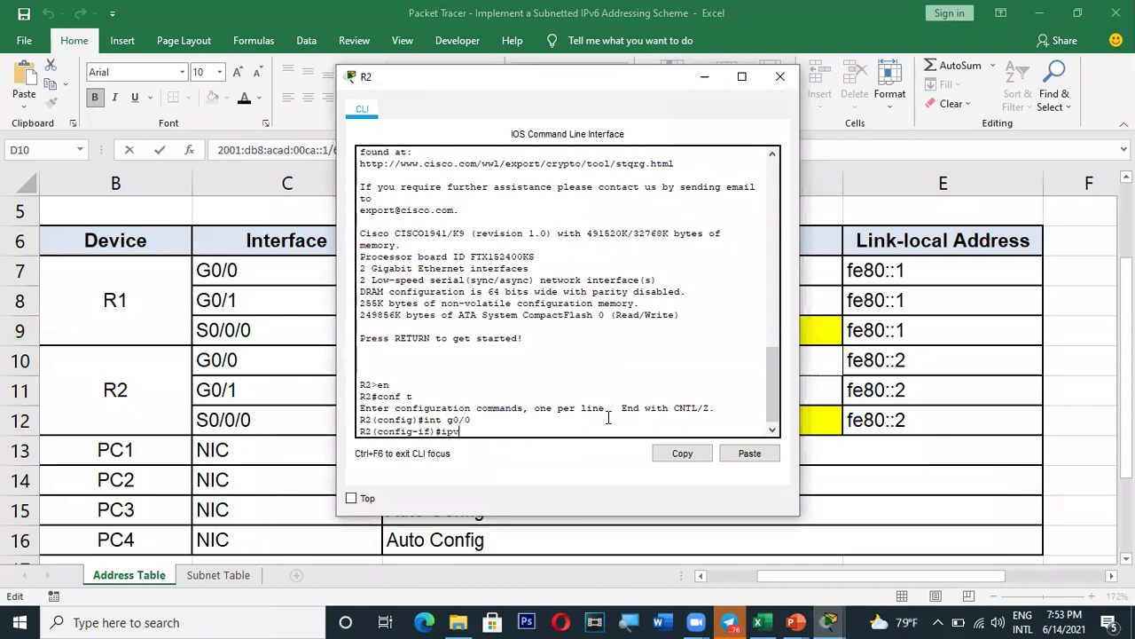
text(6 address)
click(749, 453)
key(Return)
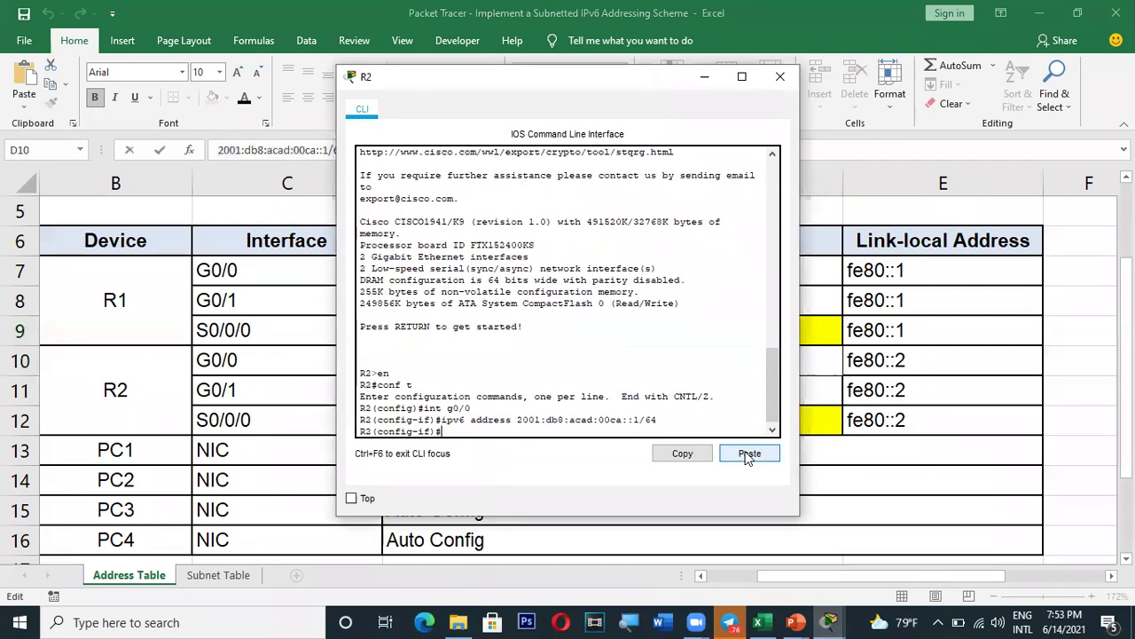
- Copy R2's G0/0 link-local address from Excel and assign it on R2 with ipv6 address fe80::2 link-local
text(ipv6 address)
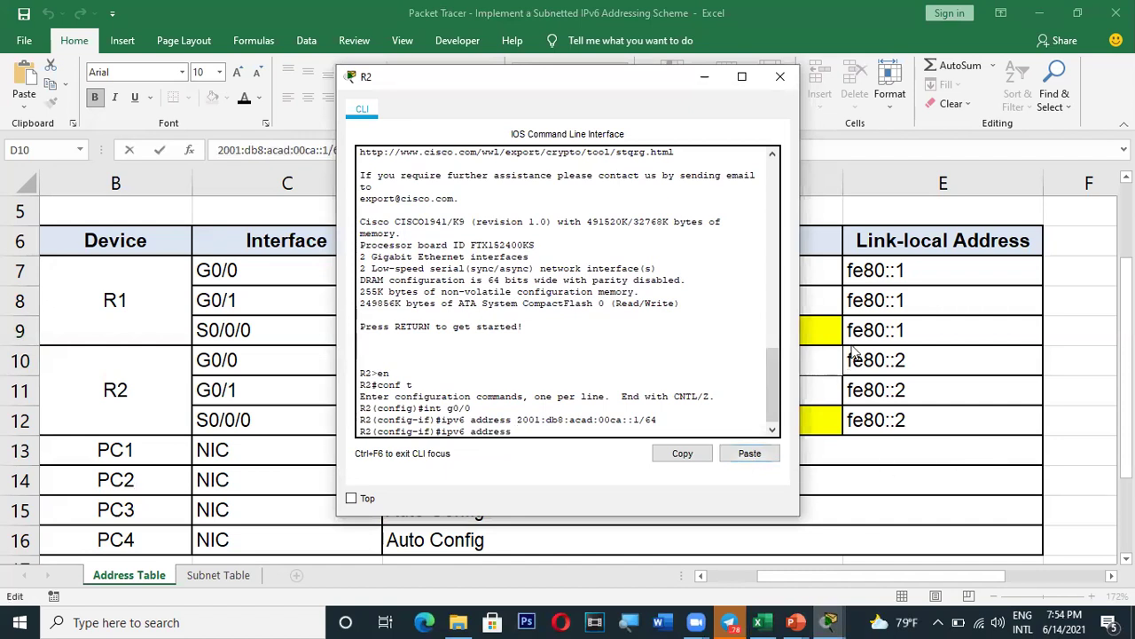
click(929, 364)
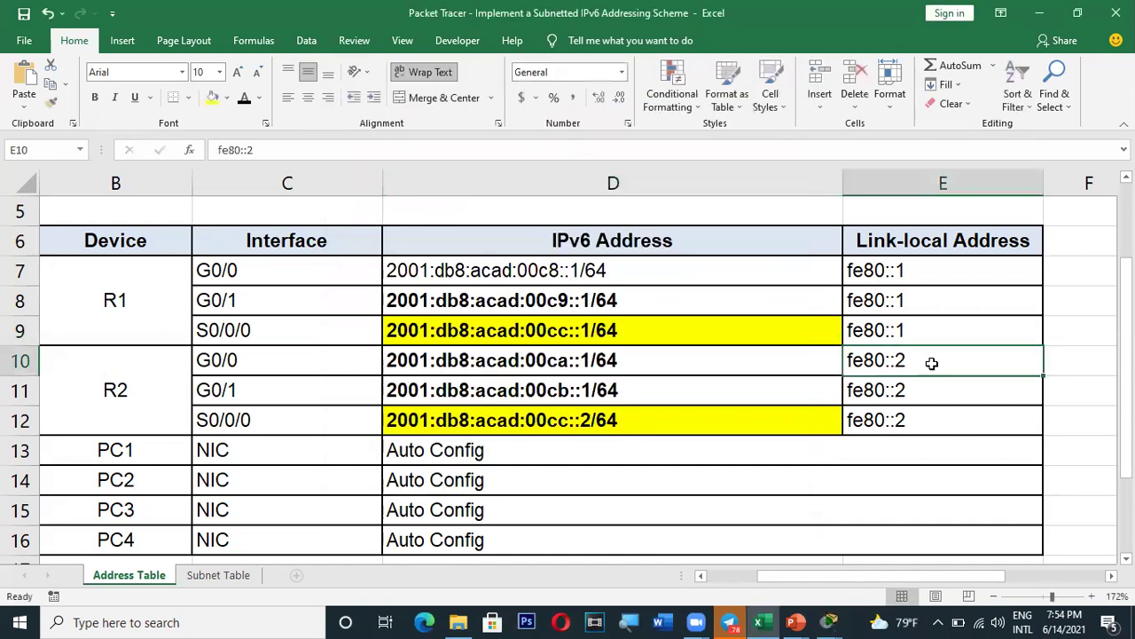
drag(254, 150, 216, 149)
key(ctrl+c)
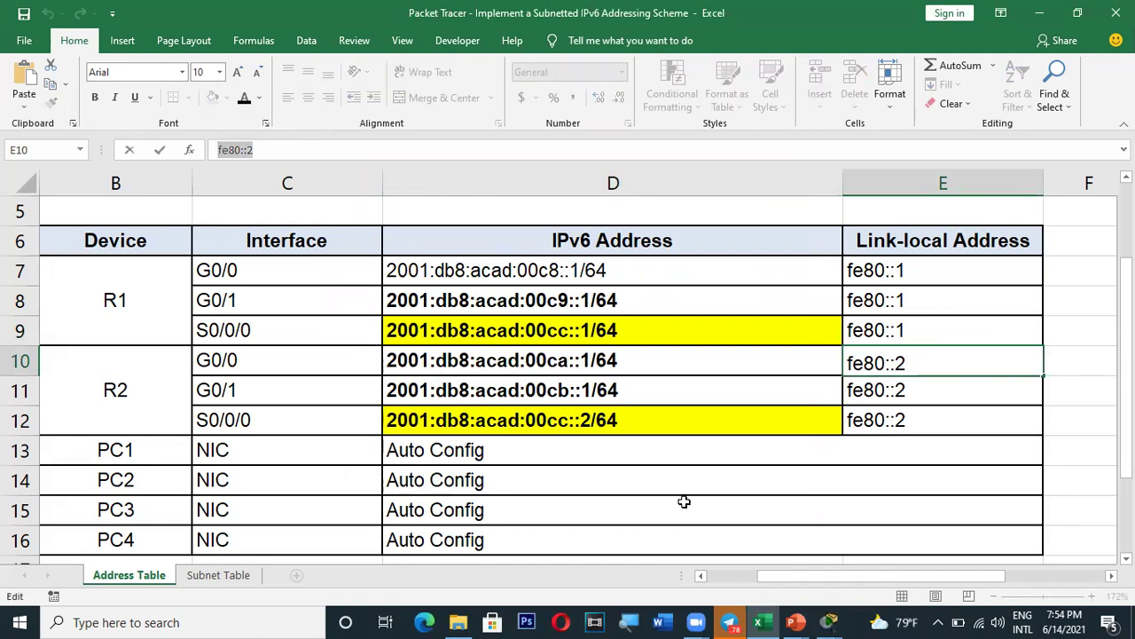
click(830, 622)
click(923, 577)
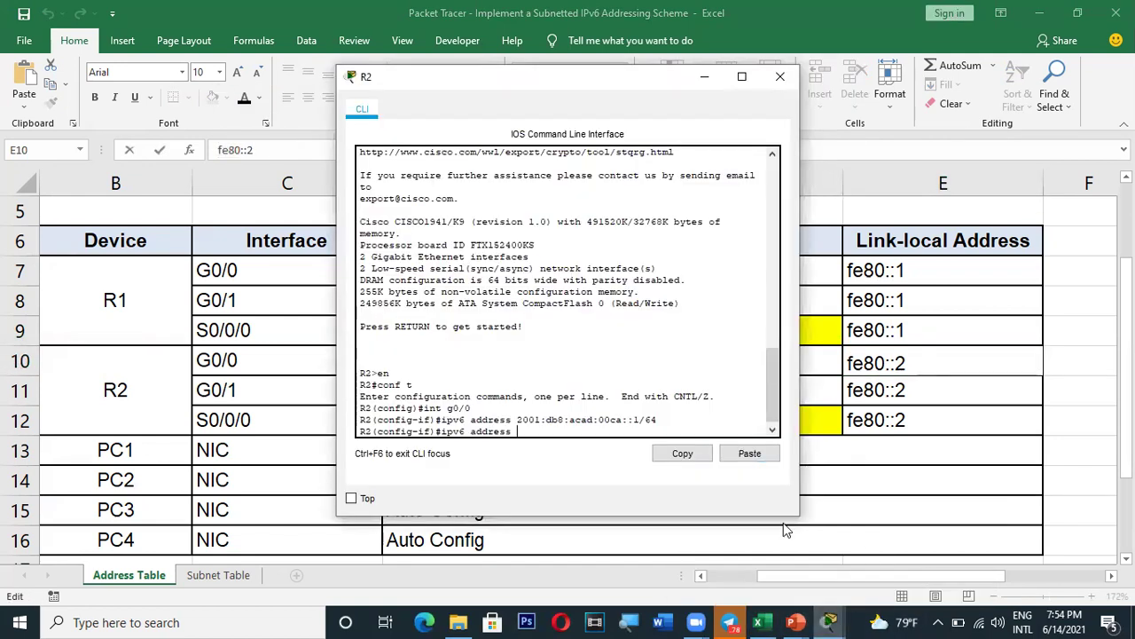
click(750, 453)
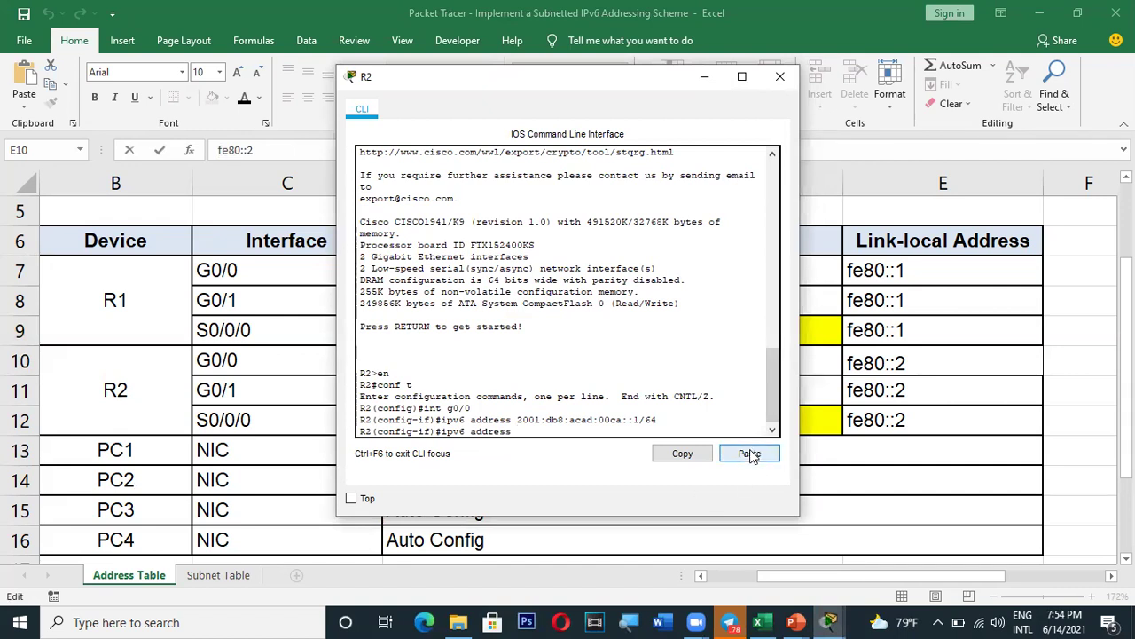
text(link-local)
key(Return)
- Enable R2's G0/0 interface with no sh and exit to global configuration mode
text(no sh)
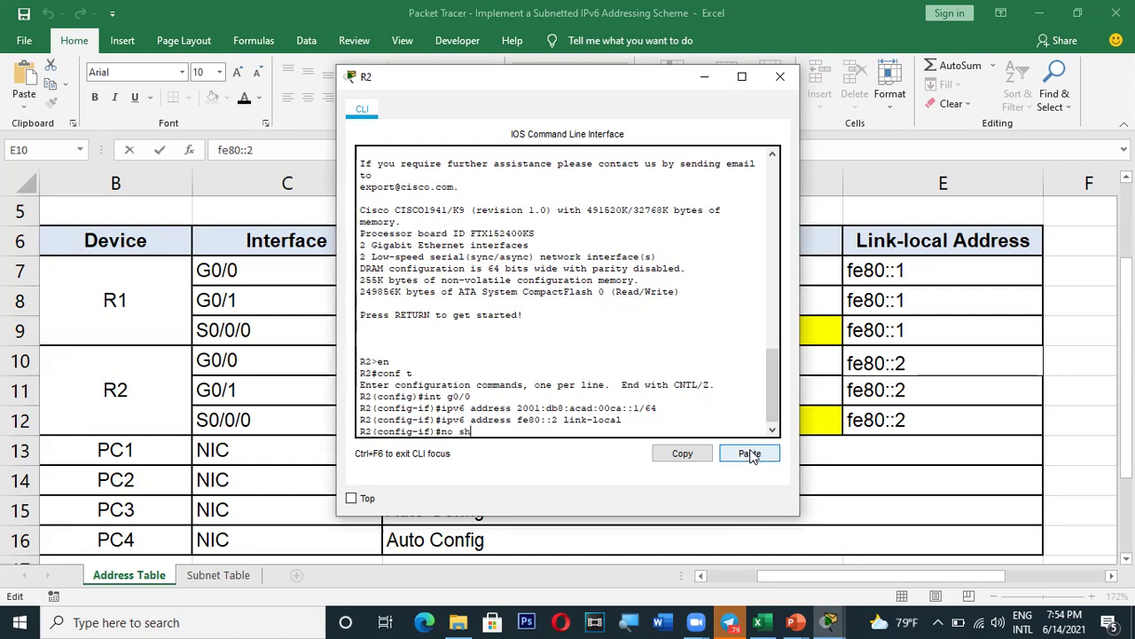
key(Return)
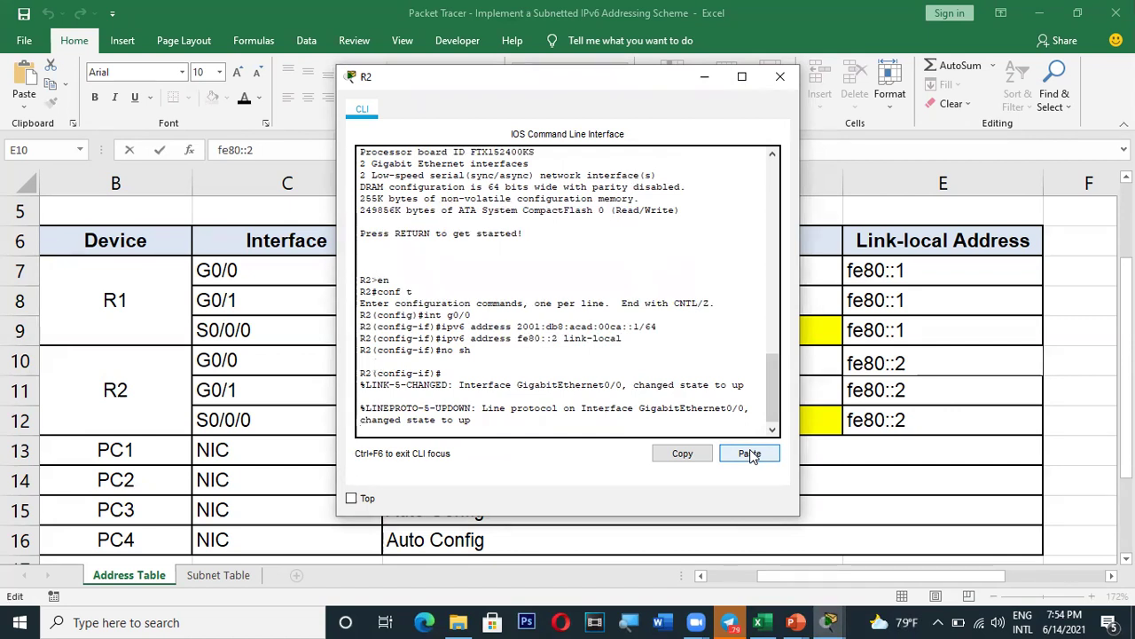
key(Return)
text(exit)
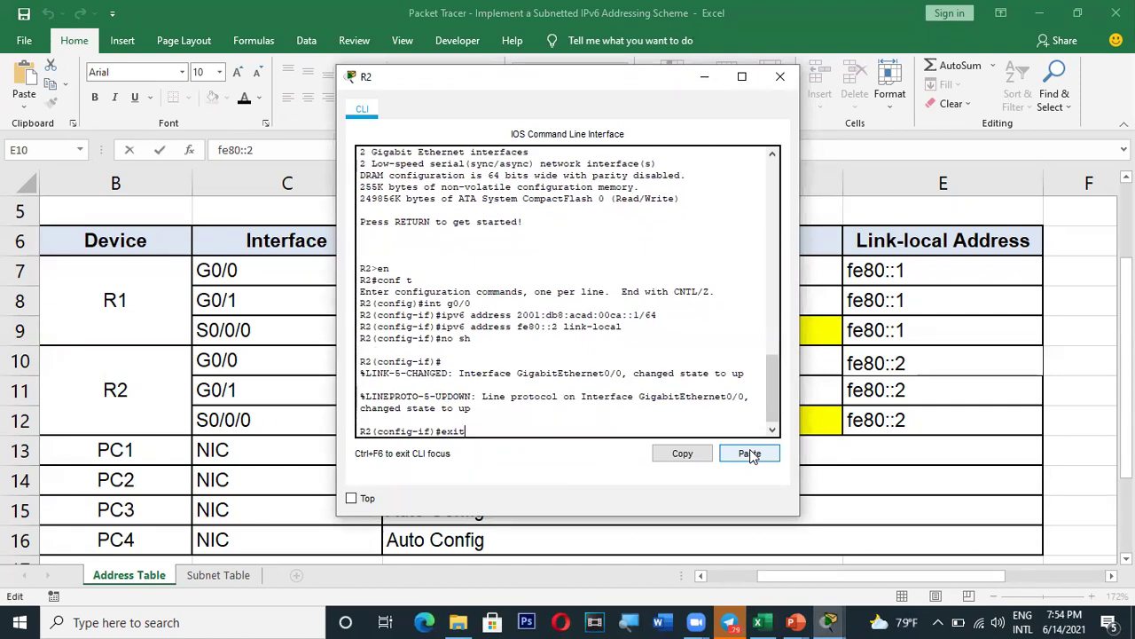
key(Return)
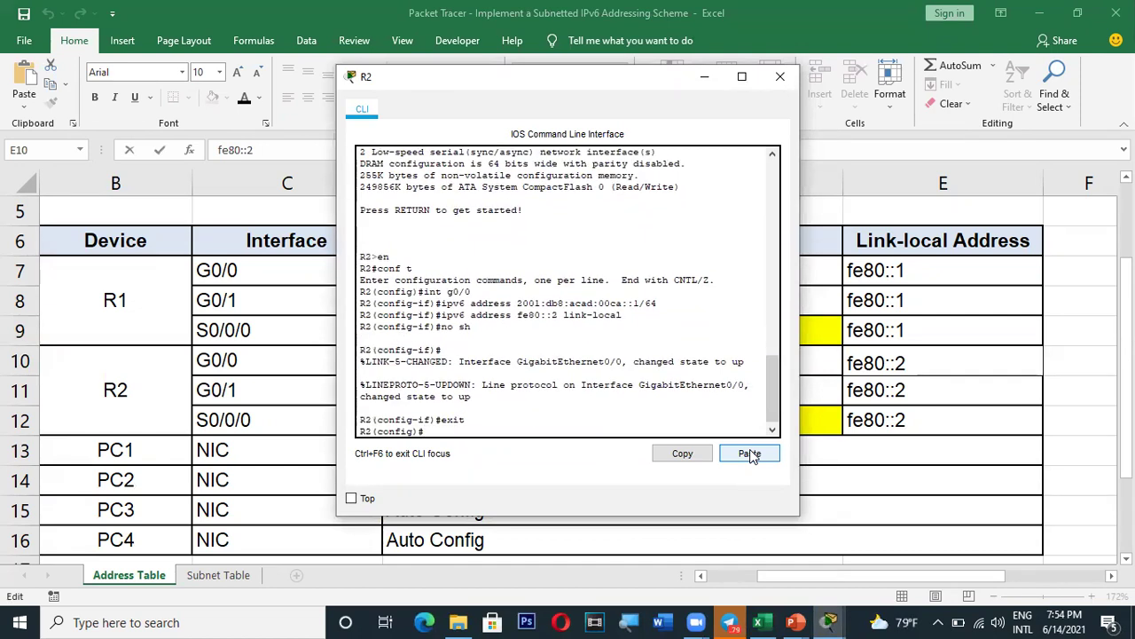
- Enter R2's interface g0/1 and assign its link-local address with ipv6 address fe80::2 link-local
text(int g0/)
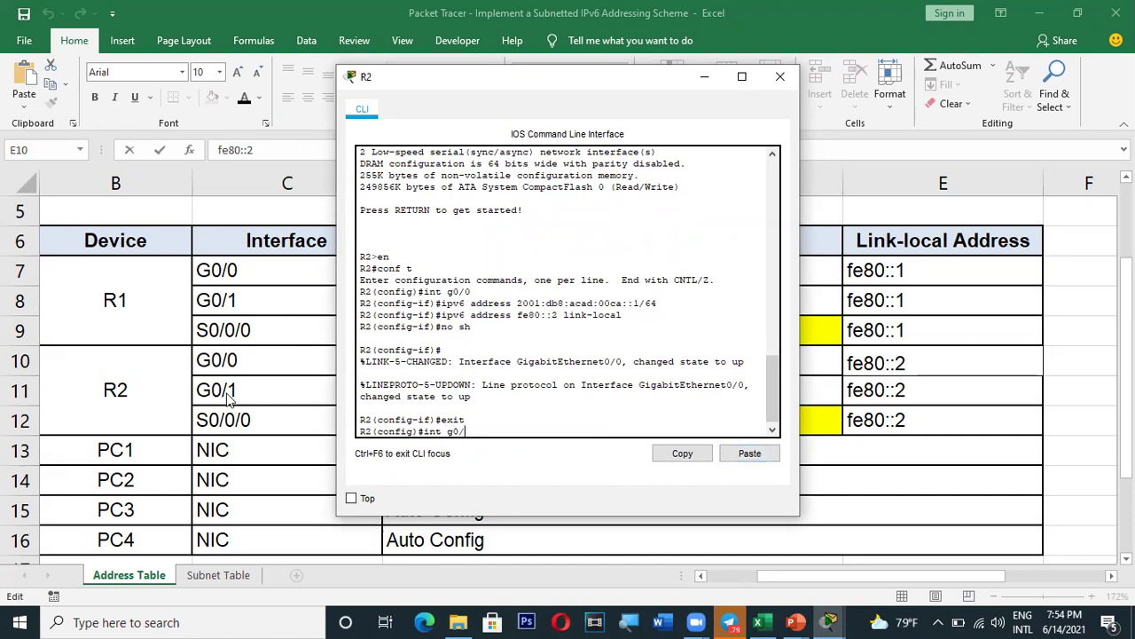
text(1)
key(Return)
text(ipv6 a)
key(BackSpace)
key(BackSpace)
text(v6 address)
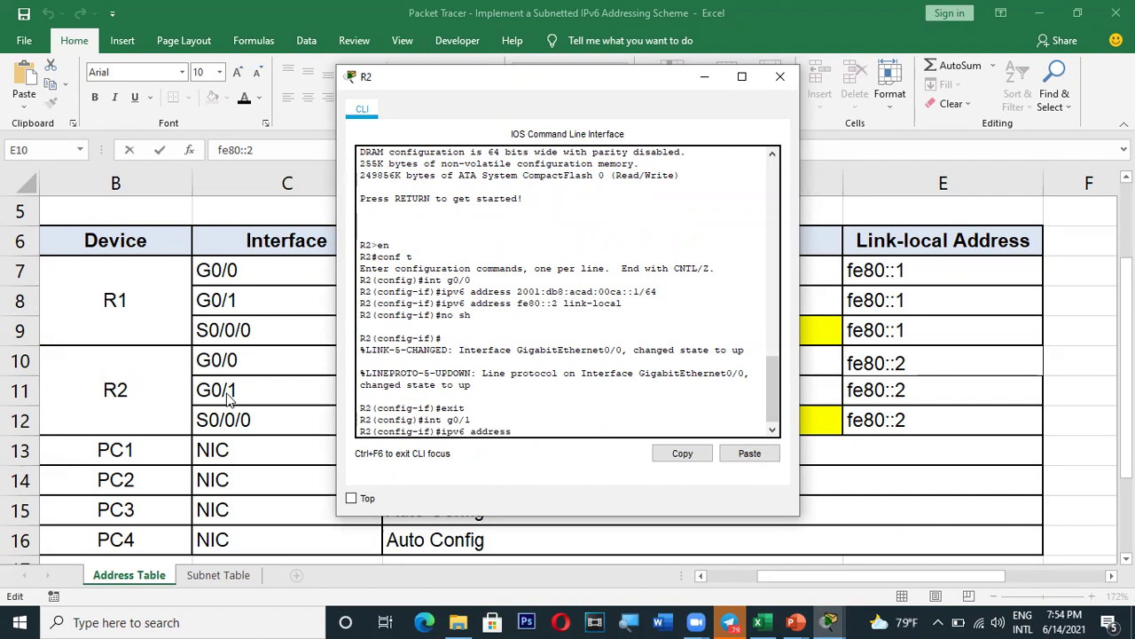
click(748, 455)
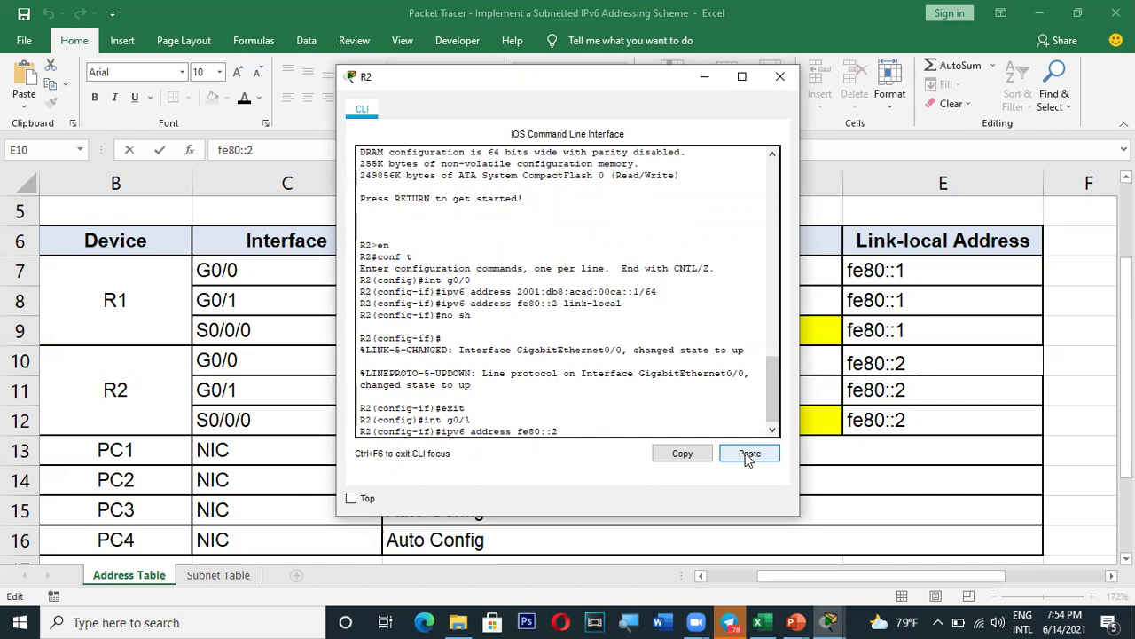
text(link-local)
key(Return)
- Copy R2's G0/1 address from Excel and assign it on R2 with ipv6 address 2001:db8:acad:00cb::1/64
text(ipv)
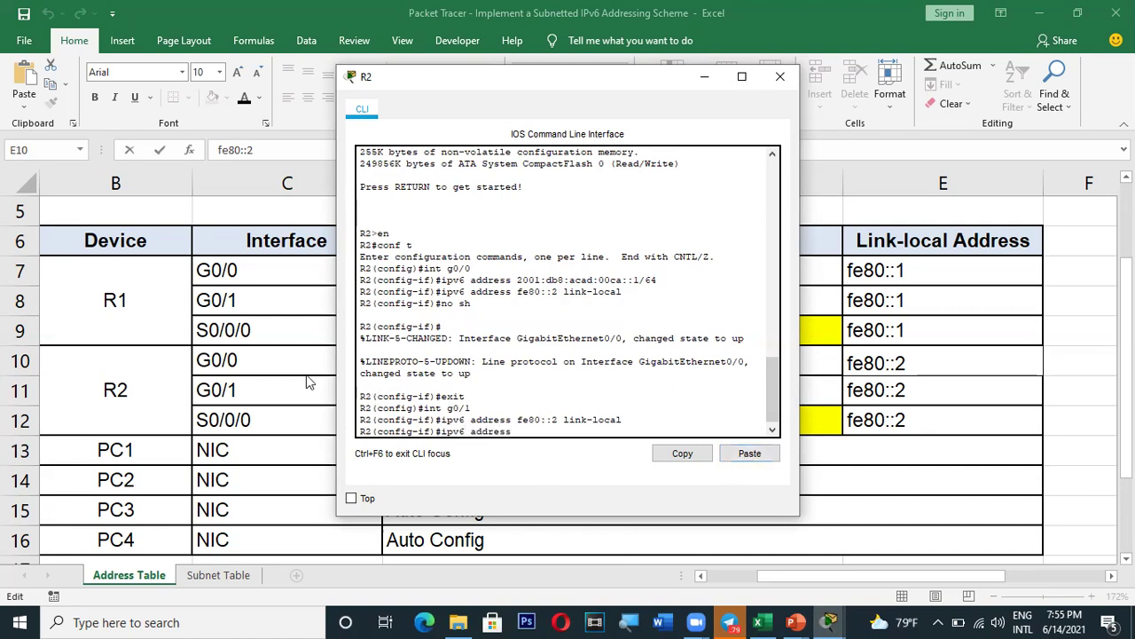
key(alt+Tab)
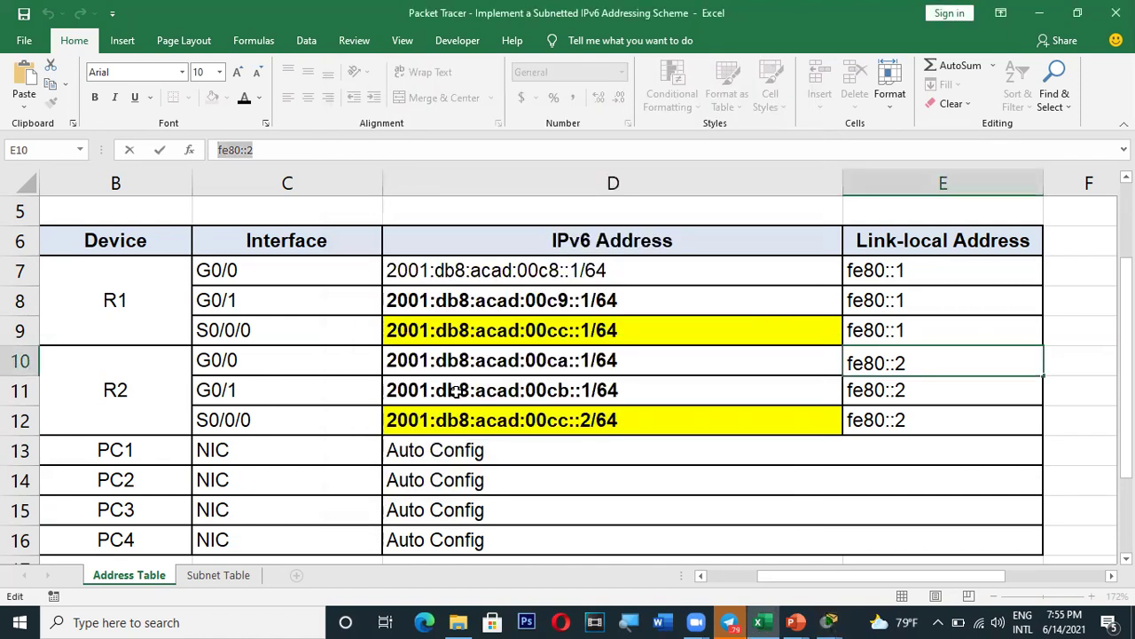
click(455, 394)
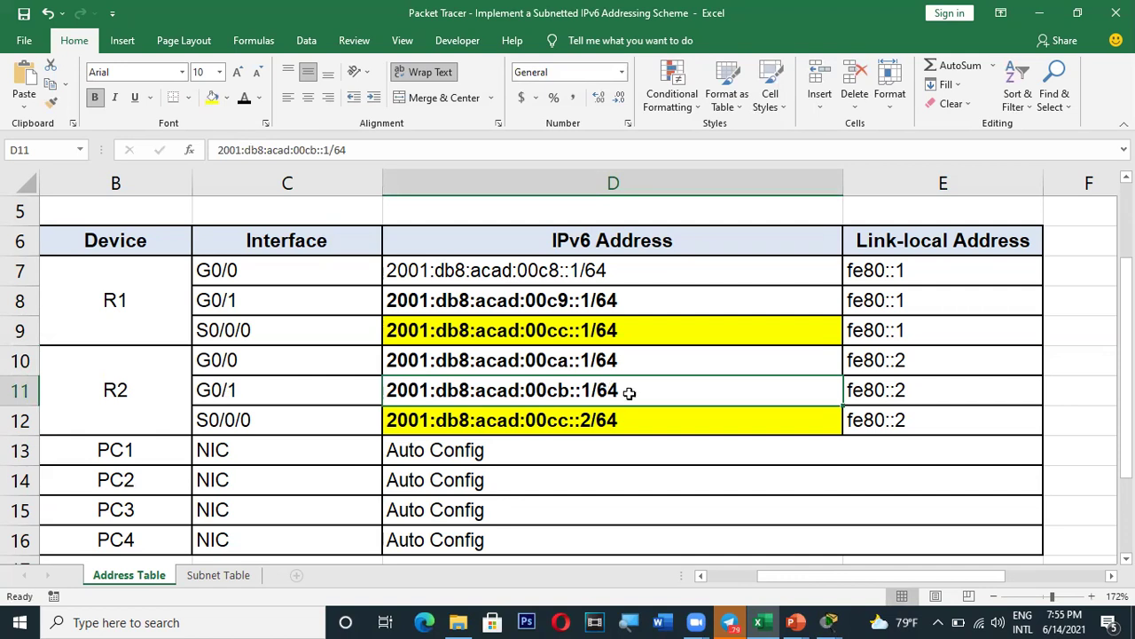
drag(363, 150, 202, 147)
key(ctrl+c)
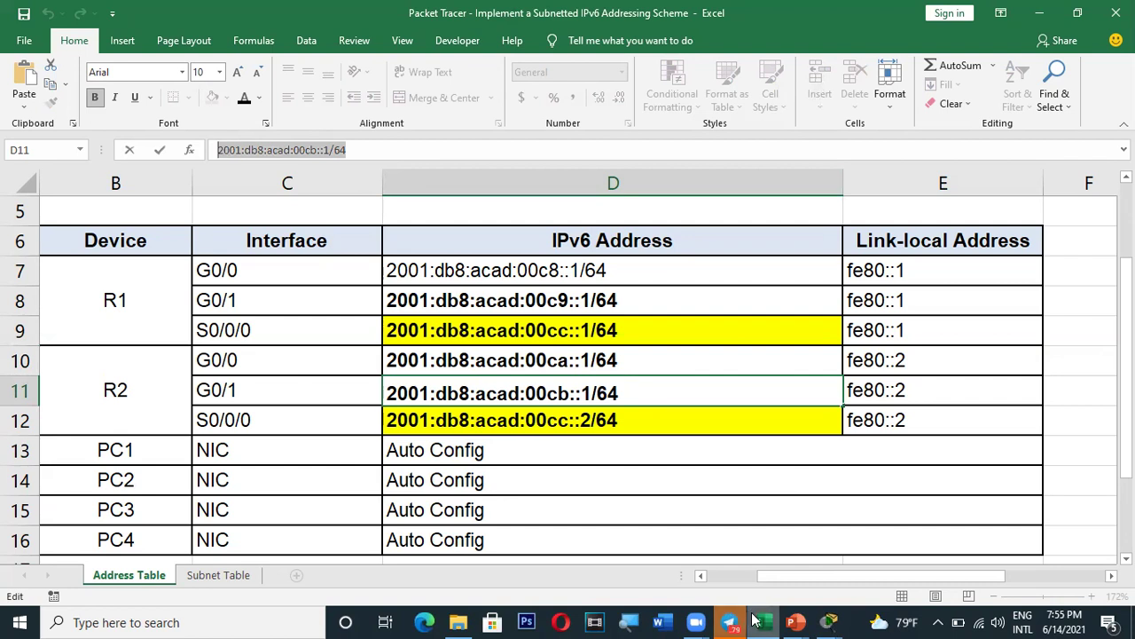
mouse_move(830, 621)
click(943, 543)
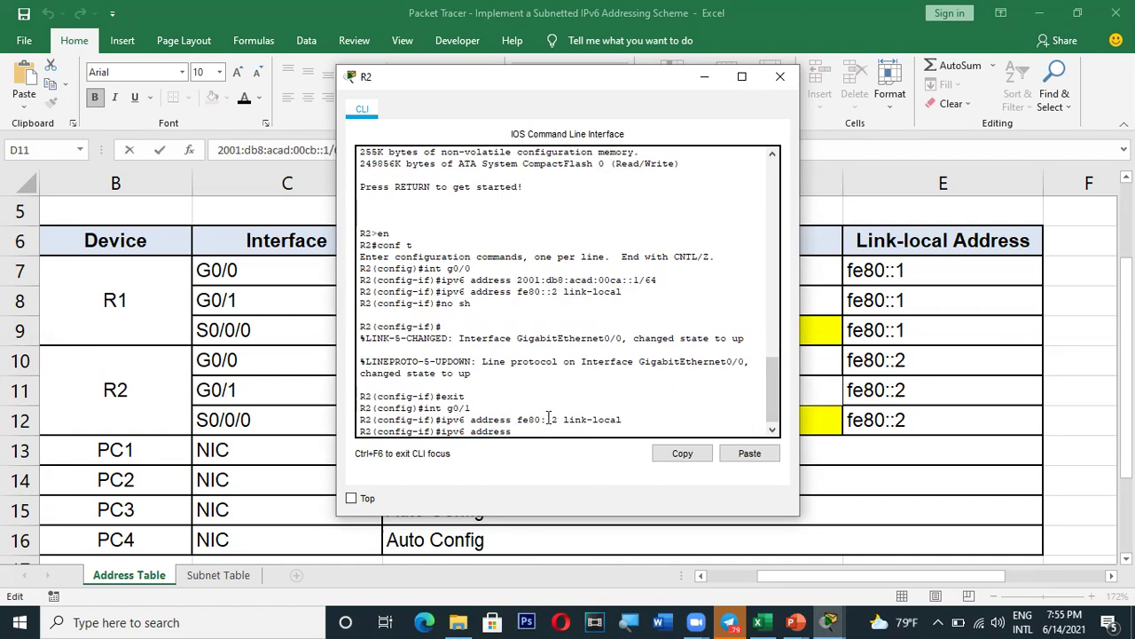
click(743, 456)
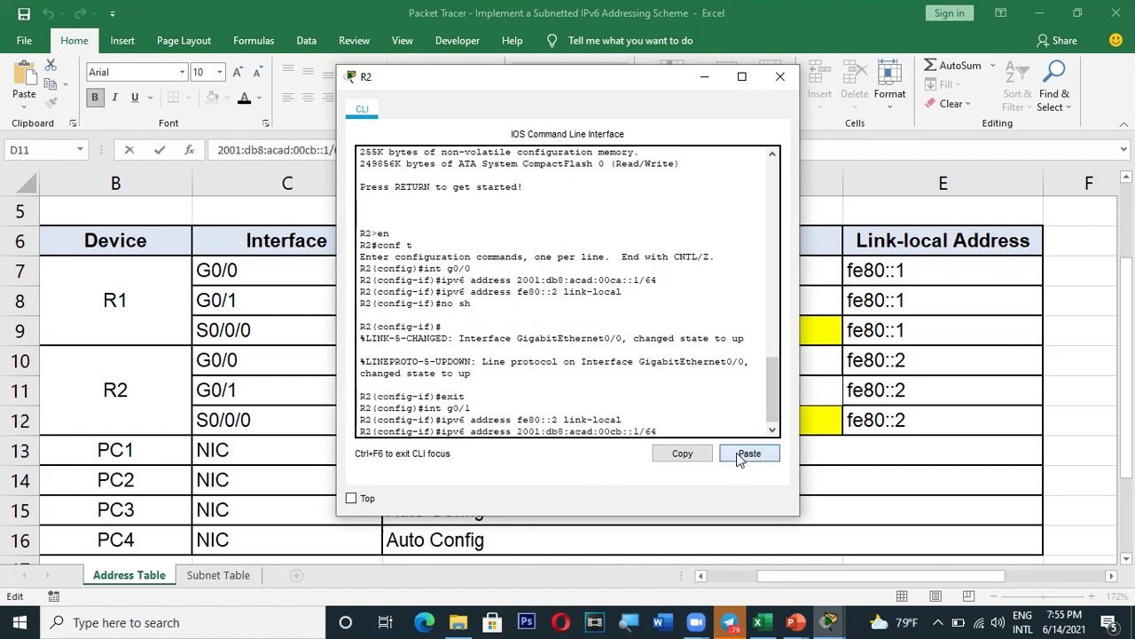
key(Return)
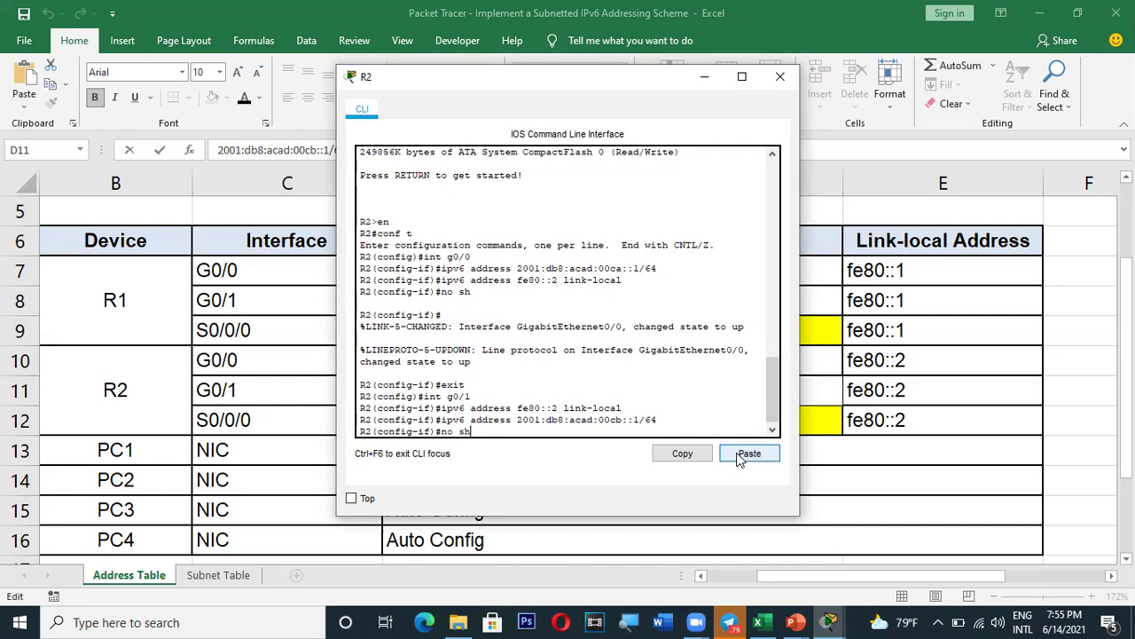
- Enable R2's G0/1 interface with no sh and exit to global configuration mode
text(no sh)
key(Return)
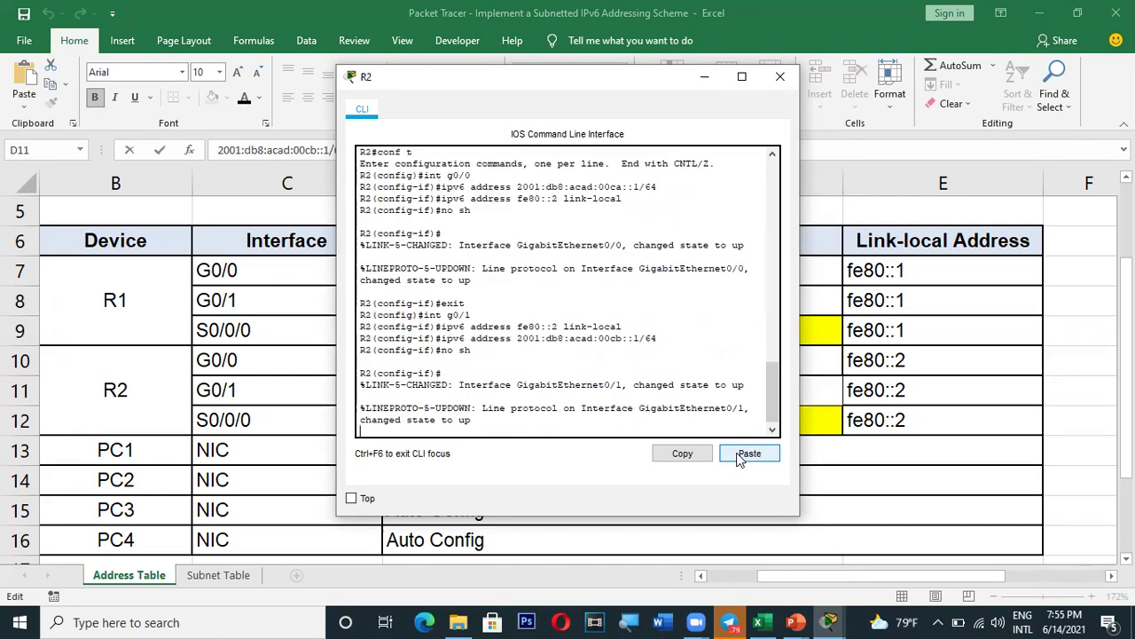
key(Return)
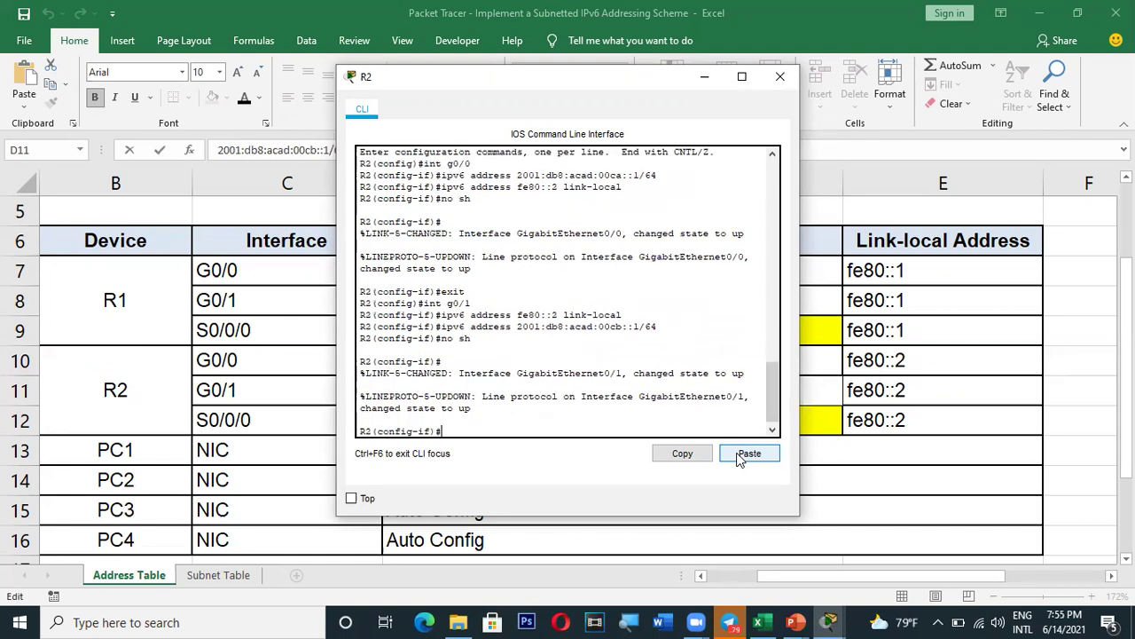
text(exit)
key(Return)
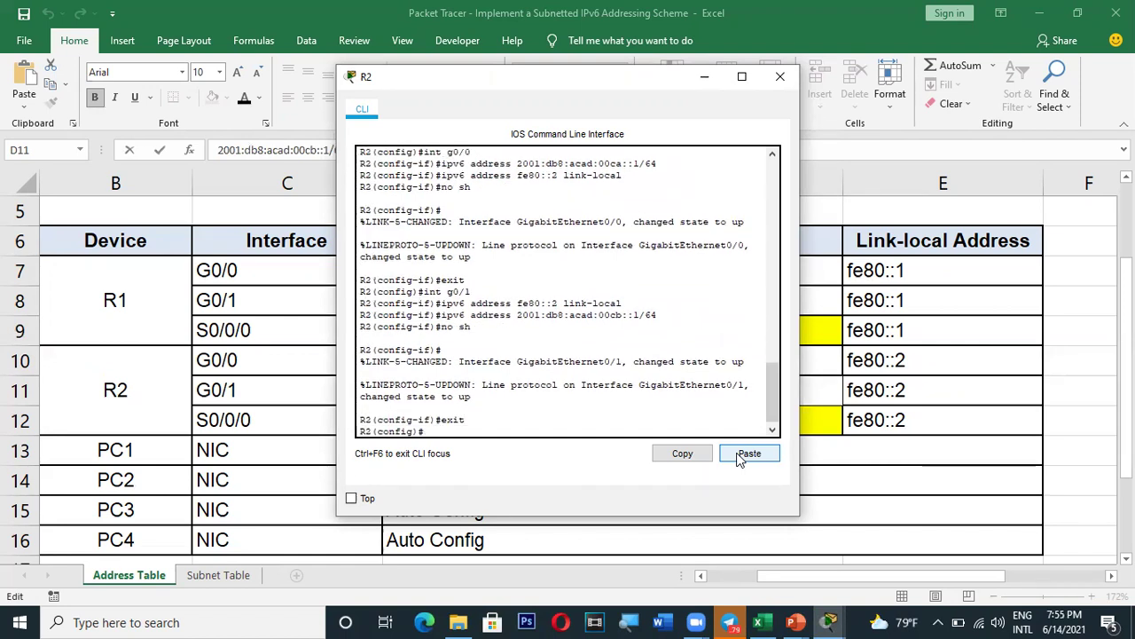
- Enter R2's interface s0/0/0 and assign its link-local address, copied from Excel, with ipv6 address fe80::2 link-local
text(int s0/0/0)
key(Return)
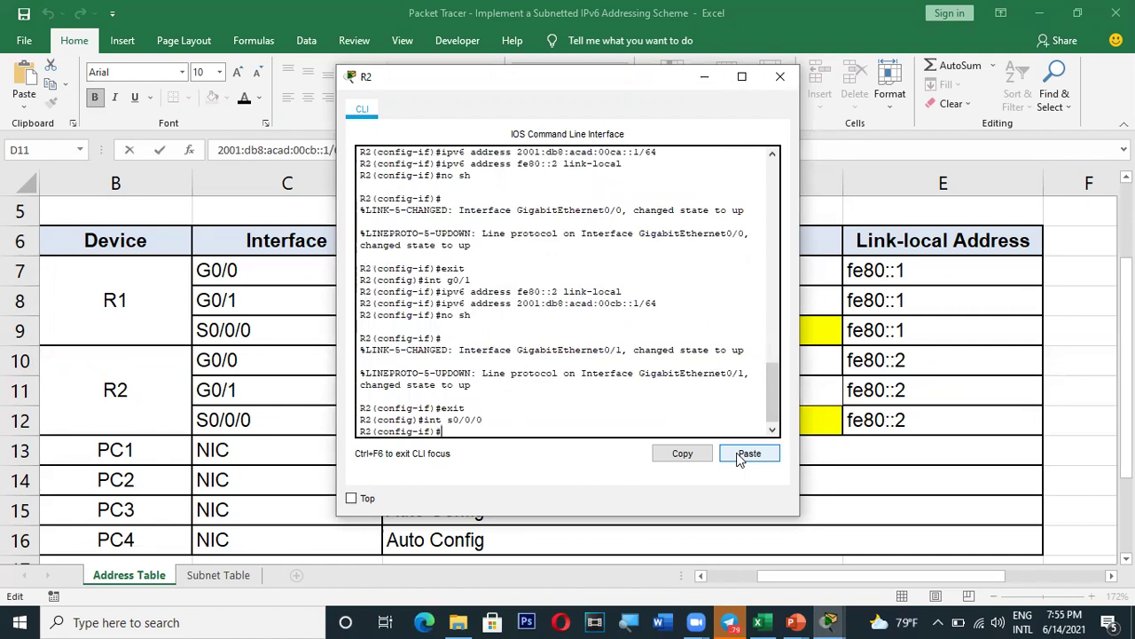
text(ipv6 address)
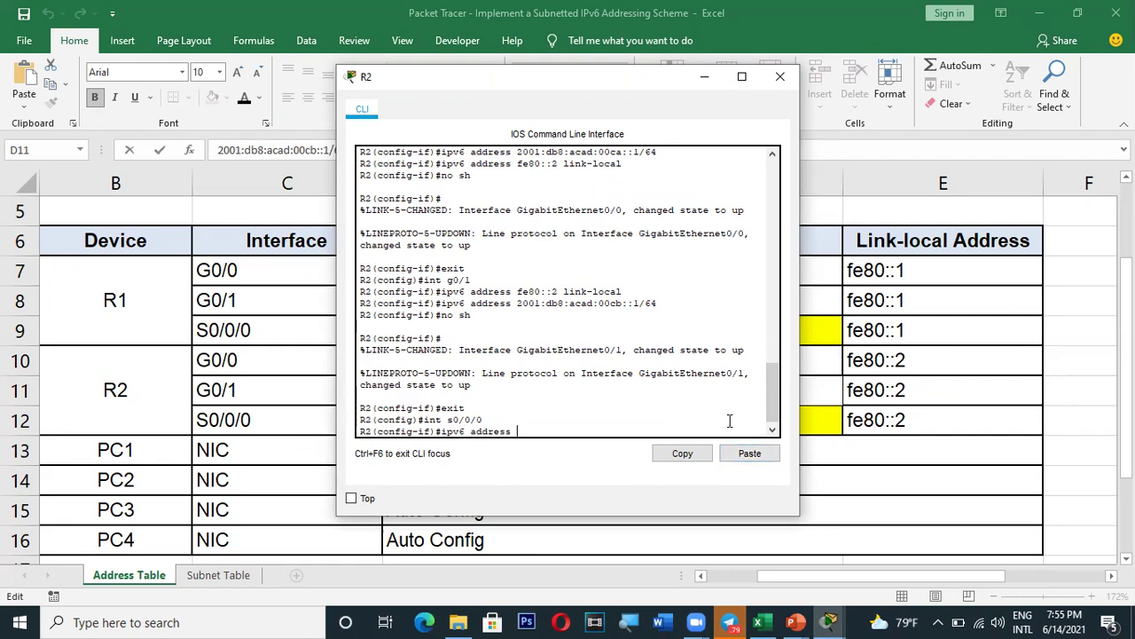
key(alt+Tab)
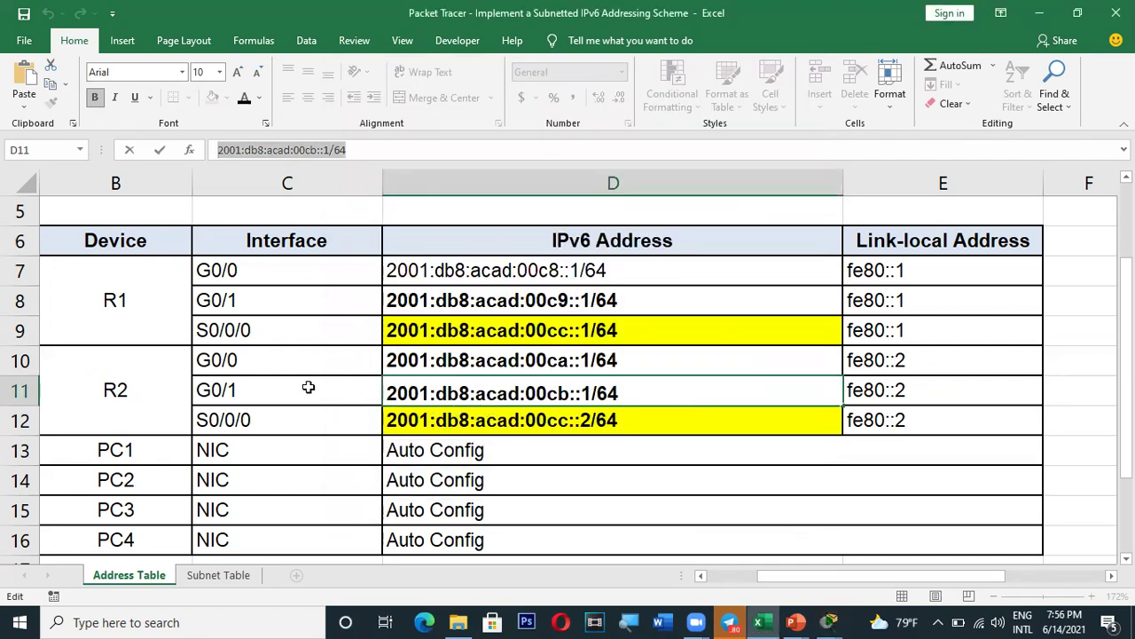
click(891, 423)
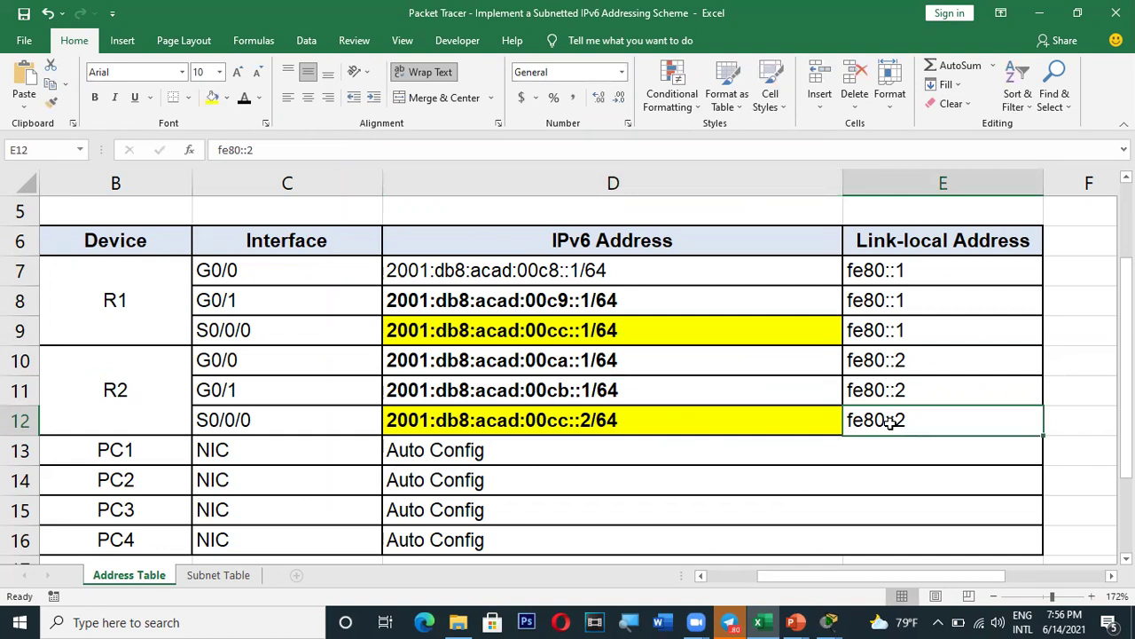
drag(270, 150, 207, 149)
key(ctrl+c)
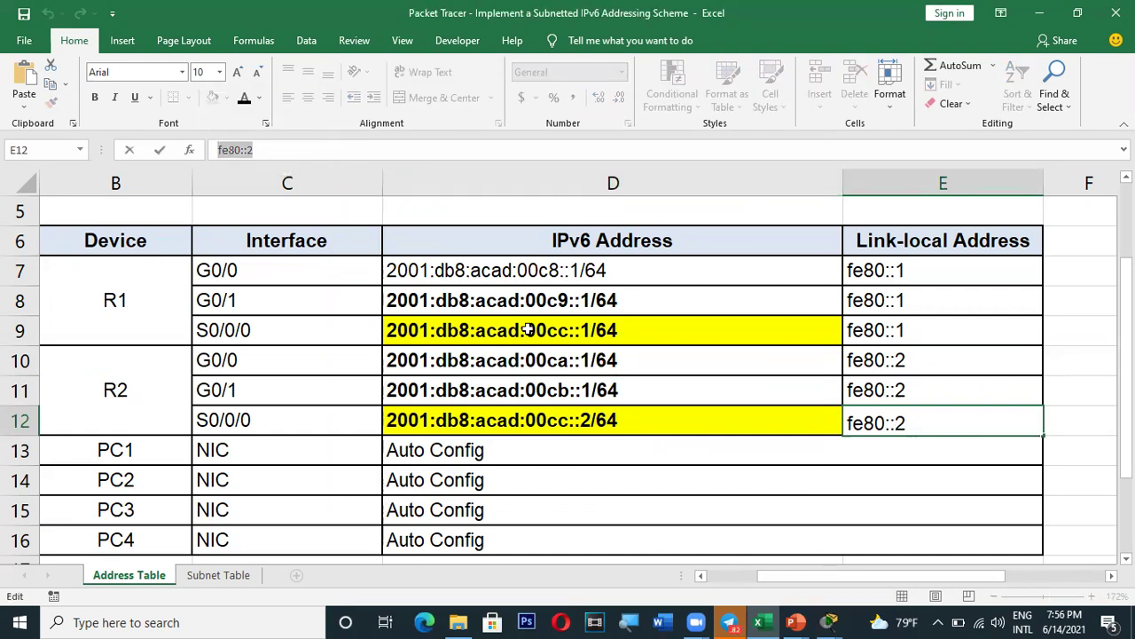
click(832, 621)
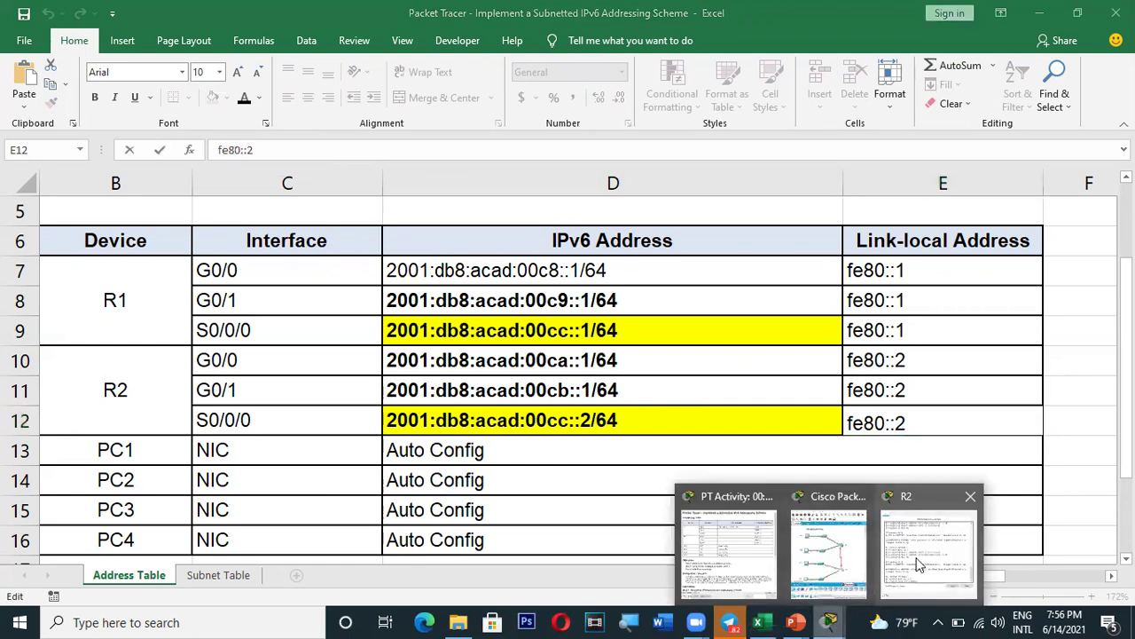
click(985, 524)
click(749, 455)
text(link-local)
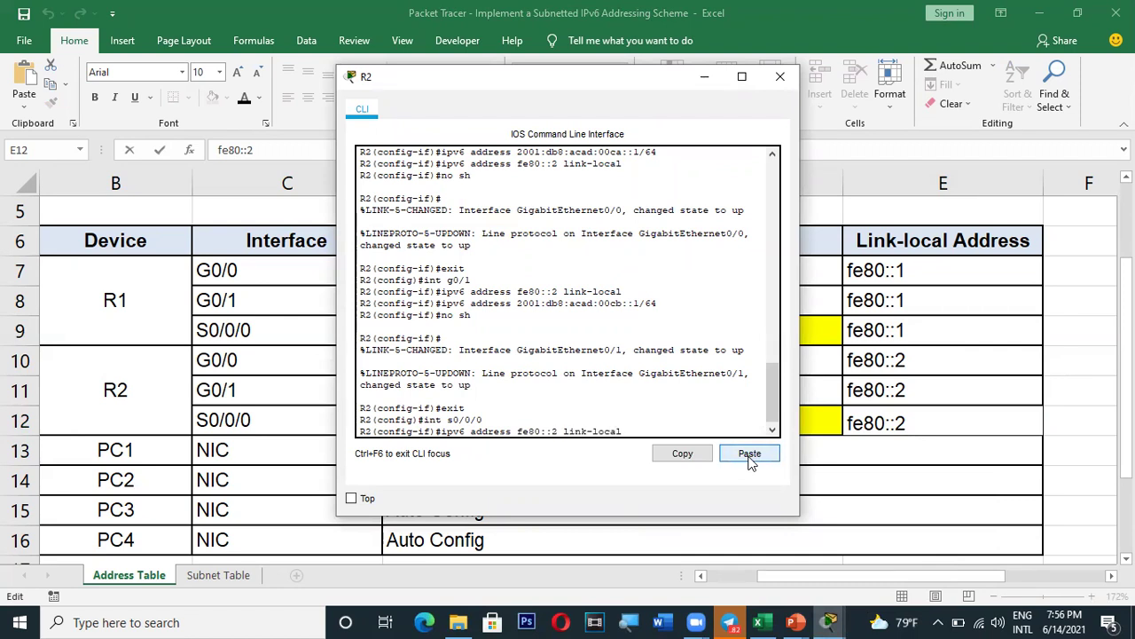
key(Return)
- Copy R2's S0/0/0 address from Excel and assign it on R2 with ipv6 address 2001:db8:acad:00cc::2/64
text(ipv6 address)
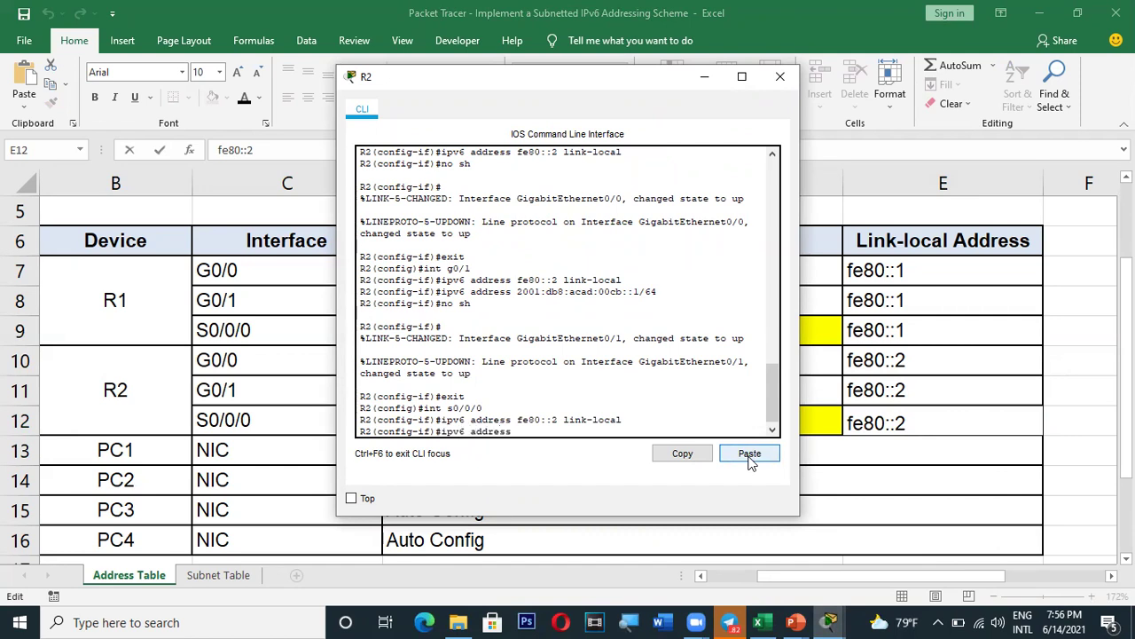
key(alt+Tab)
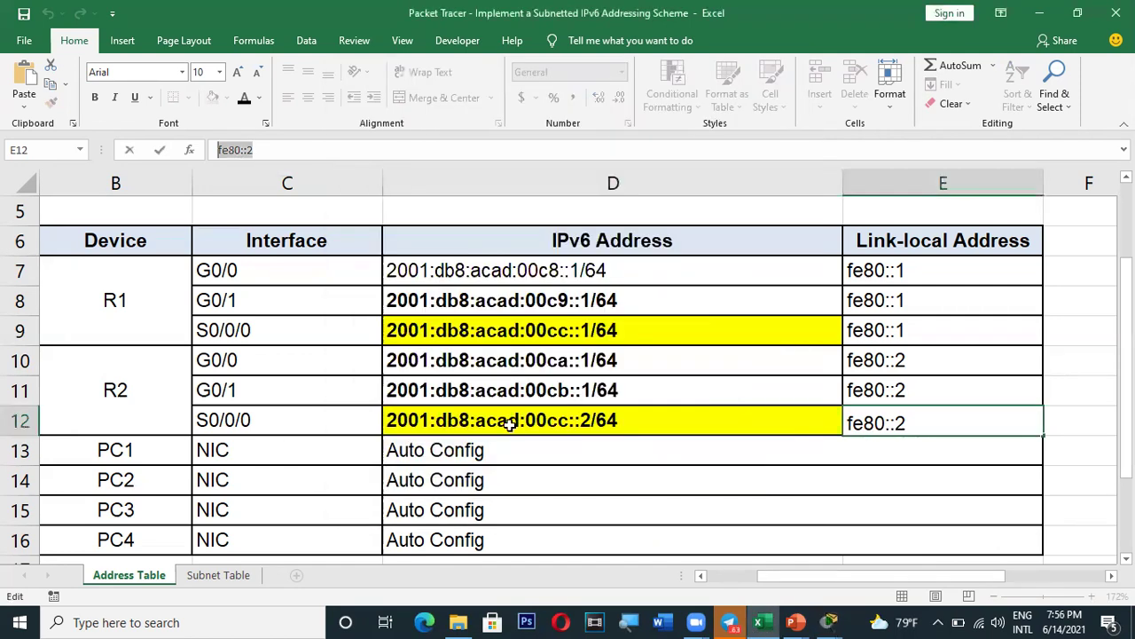
click(530, 422)
drag(347, 151, 217, 151)
key(ctrl+c)
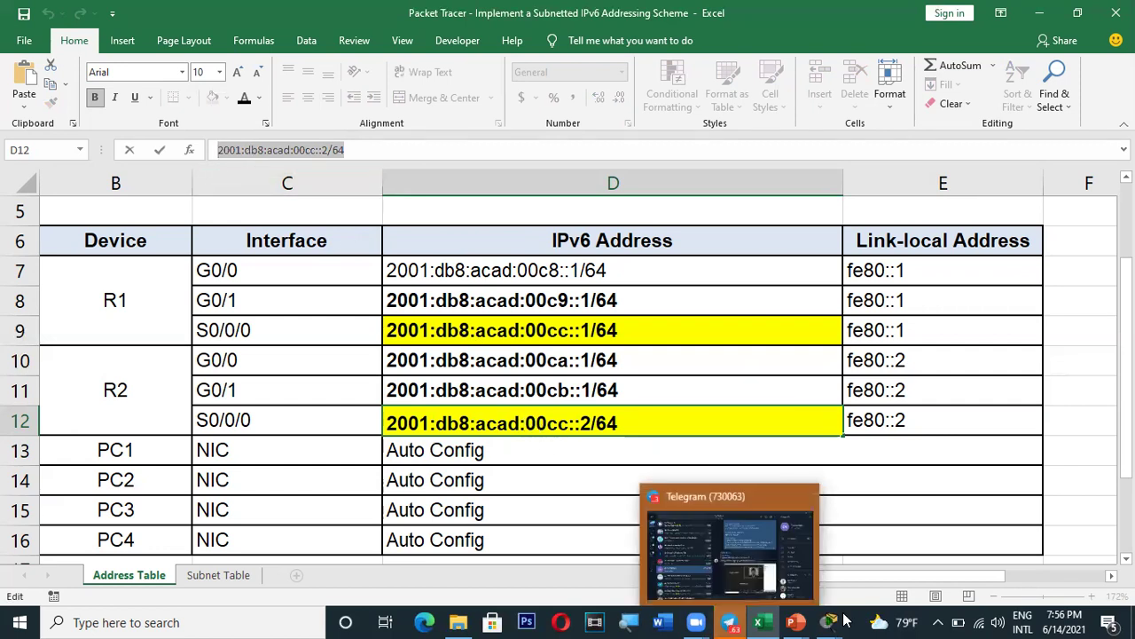
mouse_move(834, 621)
click(965, 538)
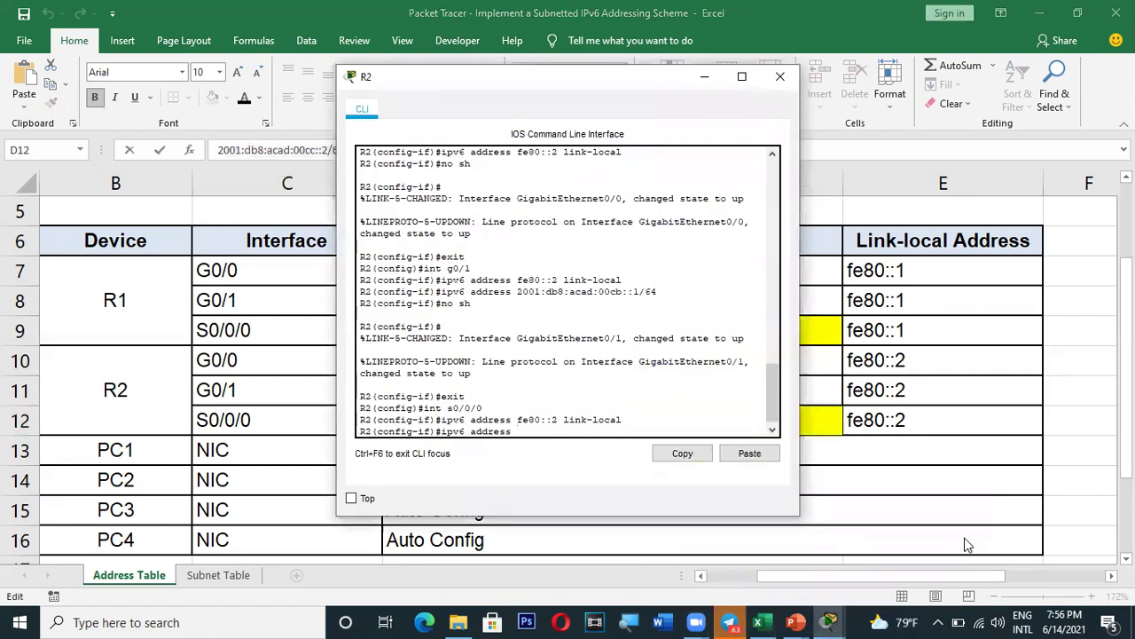
click(735, 455)
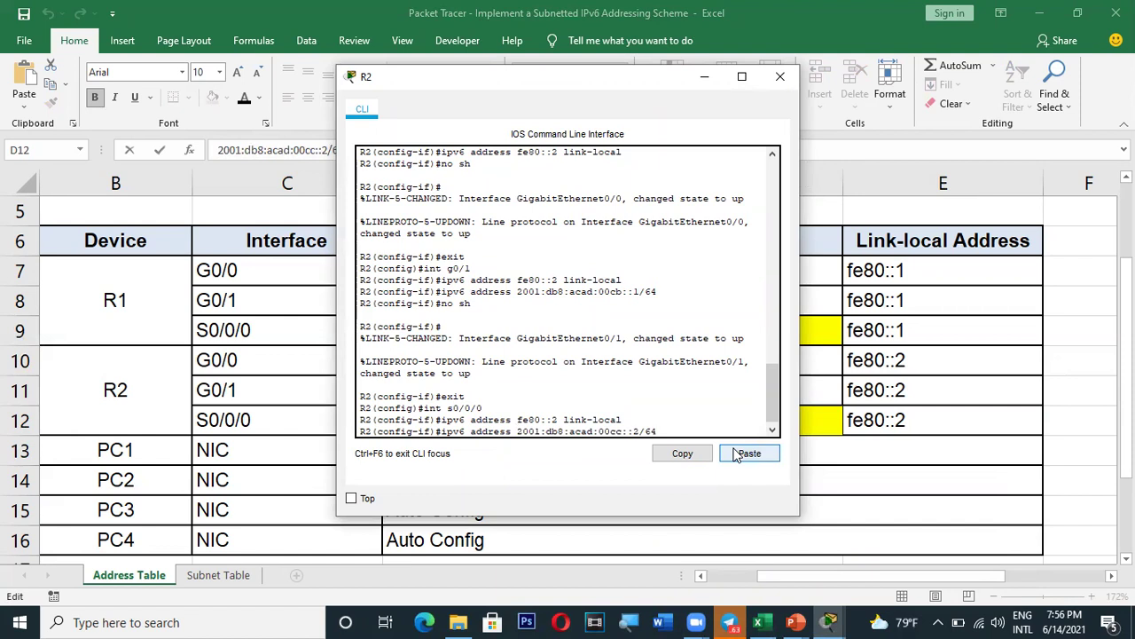
key(Return)
- Enable R2's S0/0/0 interface with no sh, exit to global configuration mode and close the router's window
text(no )
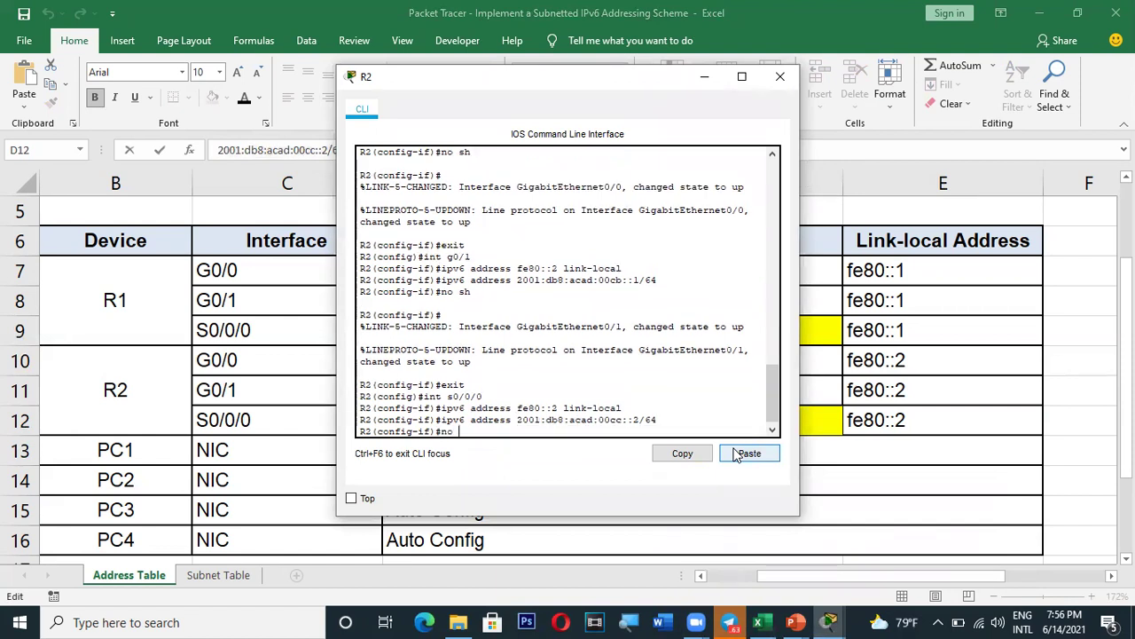
text(sh)
key(Return)
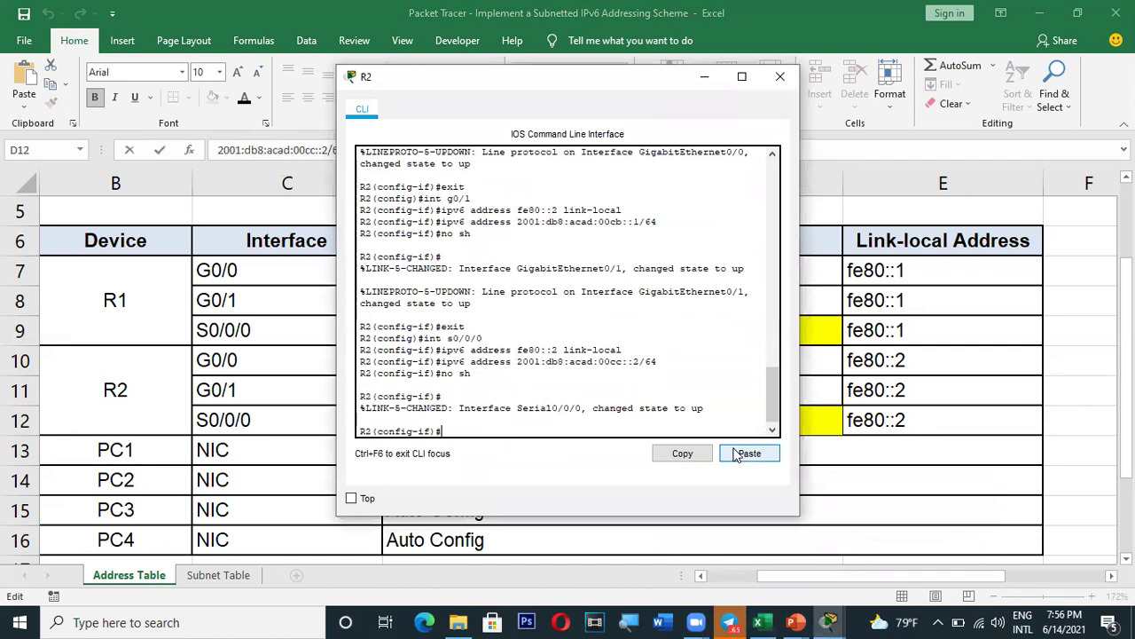
text(exit)
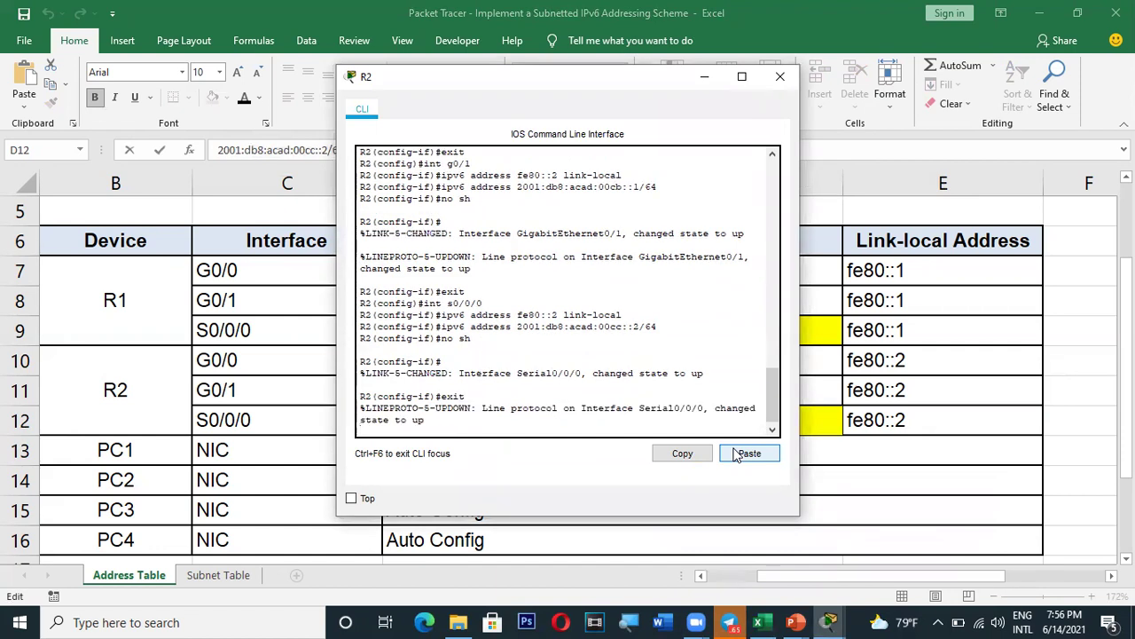
key(Return)
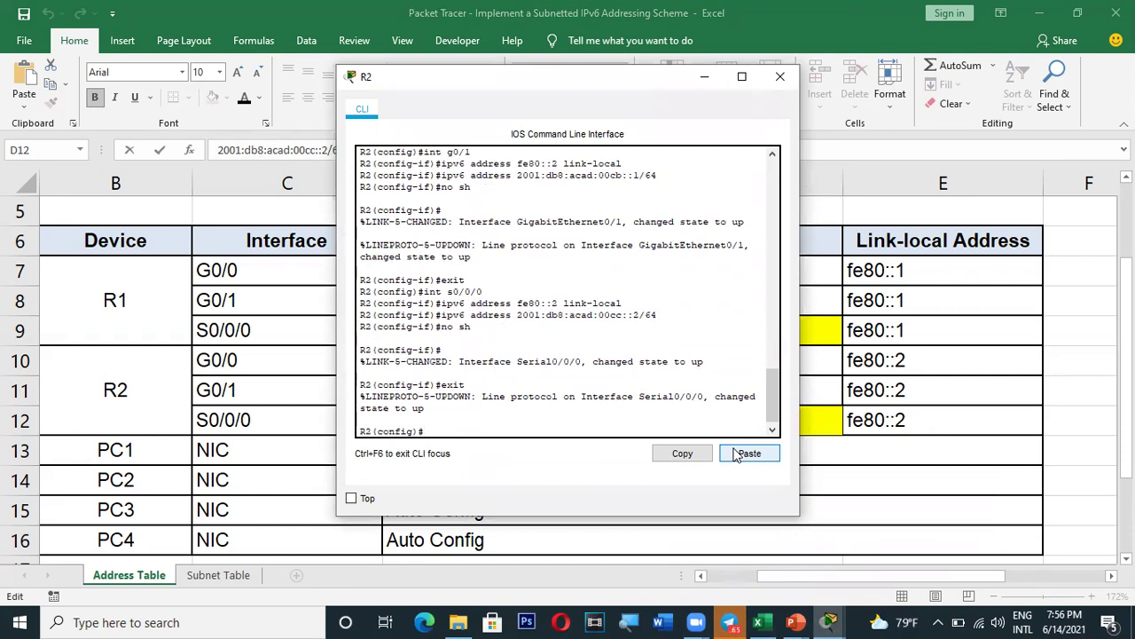
click(783, 83)
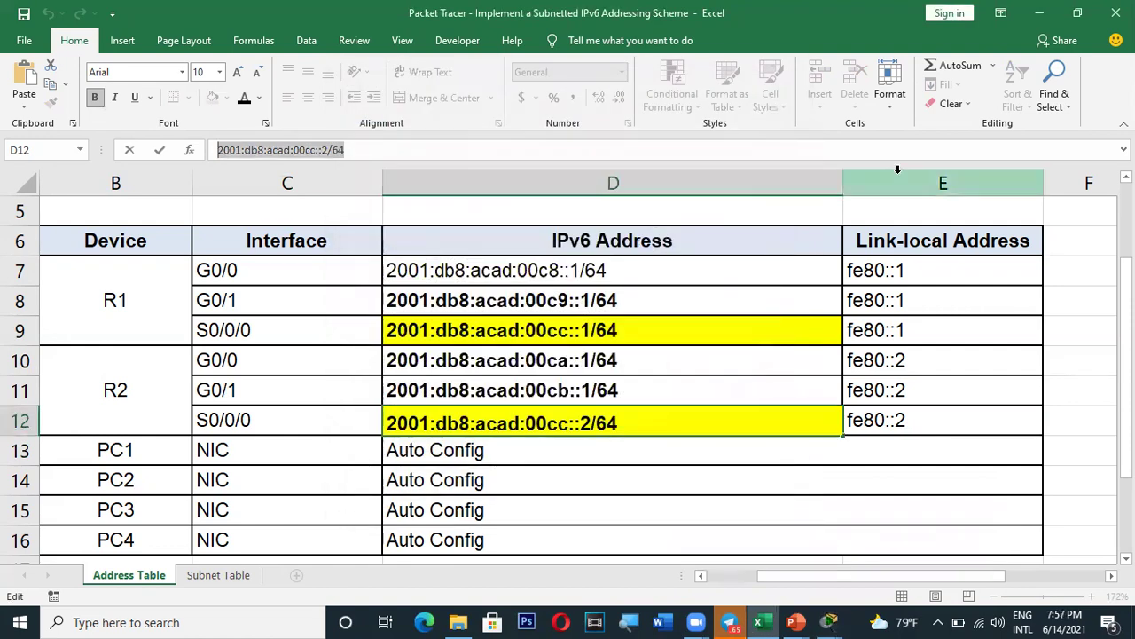
- Minimize Excel to return to the Packet Tracer topology and set PC1's IPv6 configuration to Automatic
click(1040, 13)
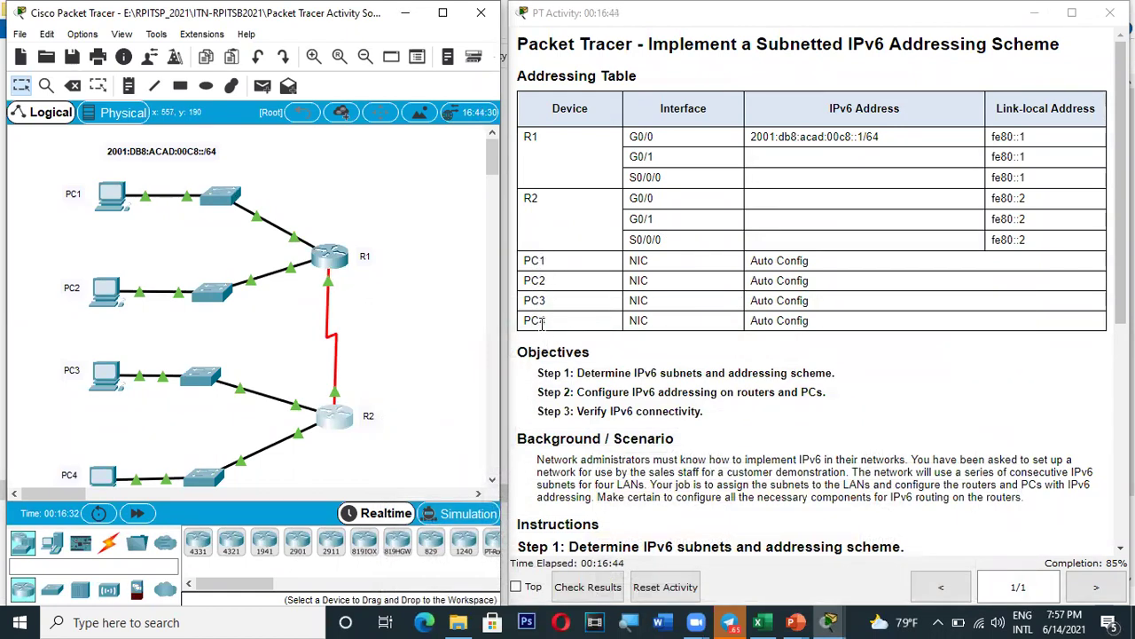
click(110, 202)
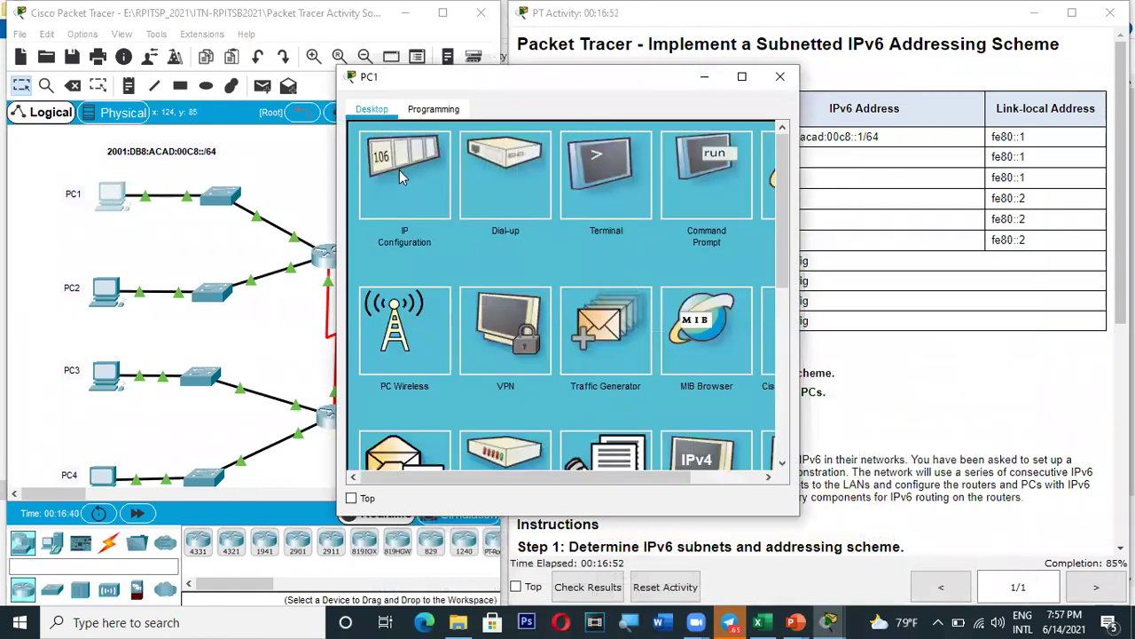
click(399, 175)
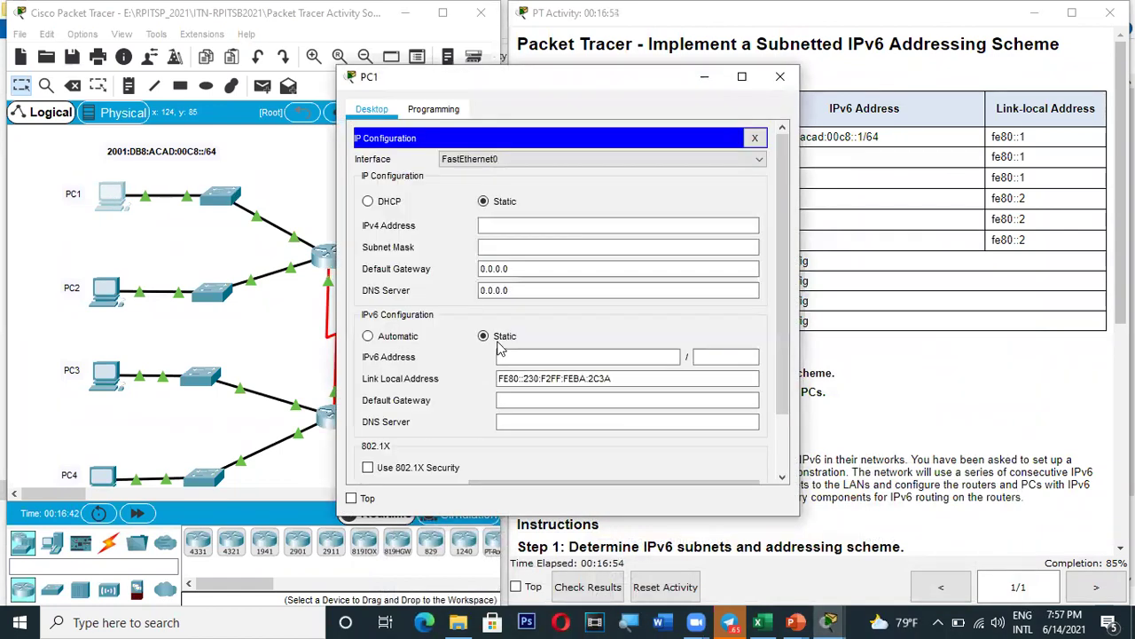
click(369, 338)
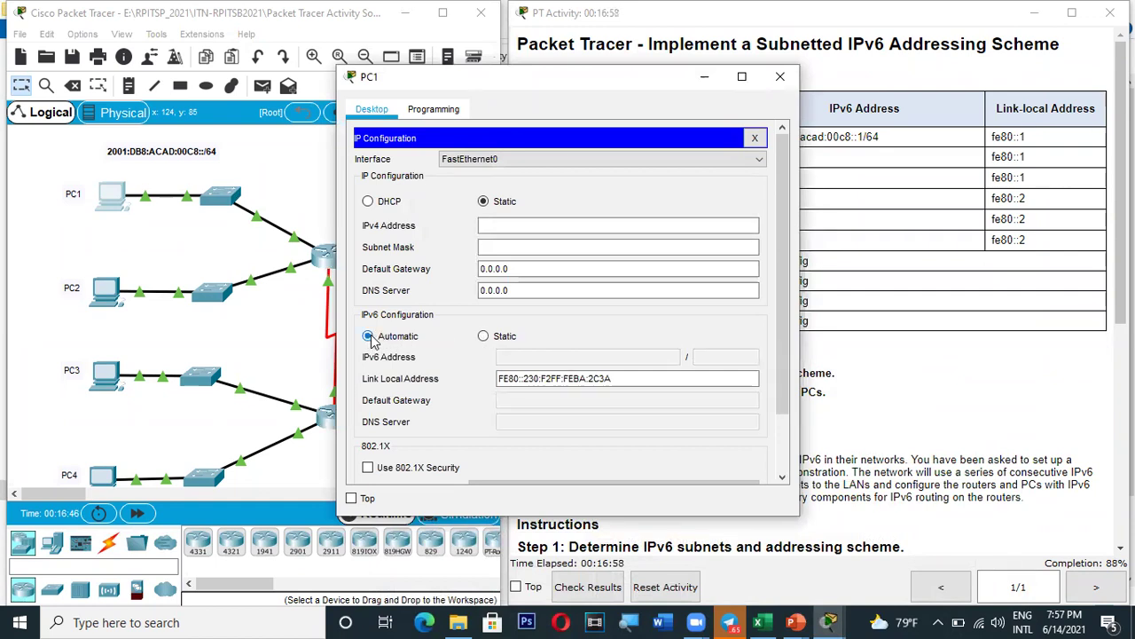
click(780, 79)
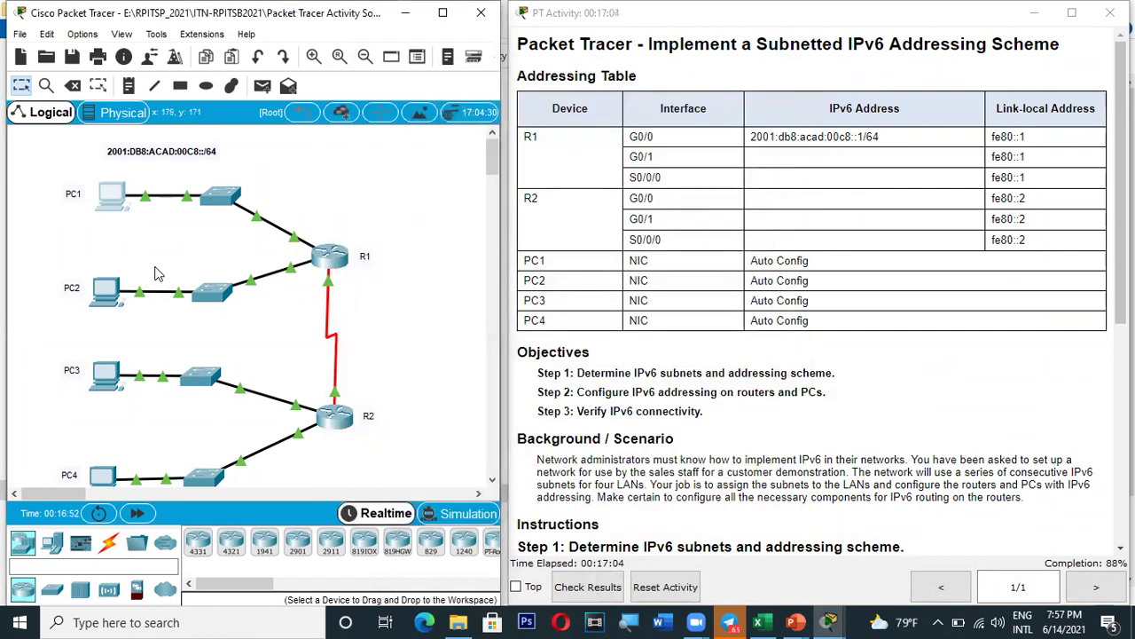
- Set PC2's IPv6 configuration to Automatic in its IP Configuration and close the PC's window
click(107, 292)
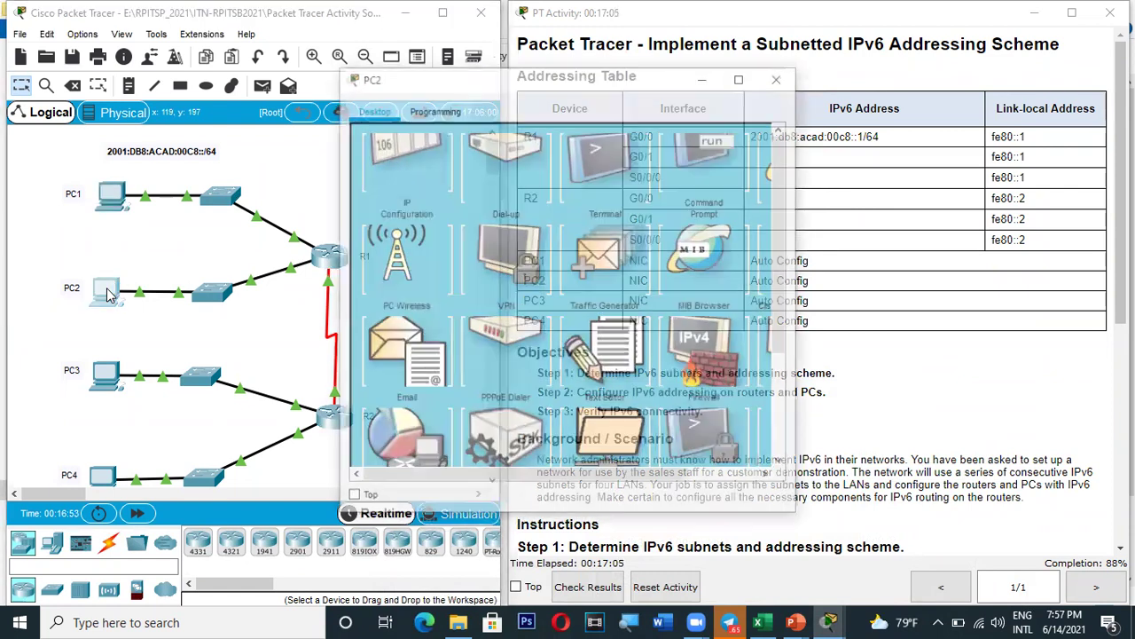
click(394, 190)
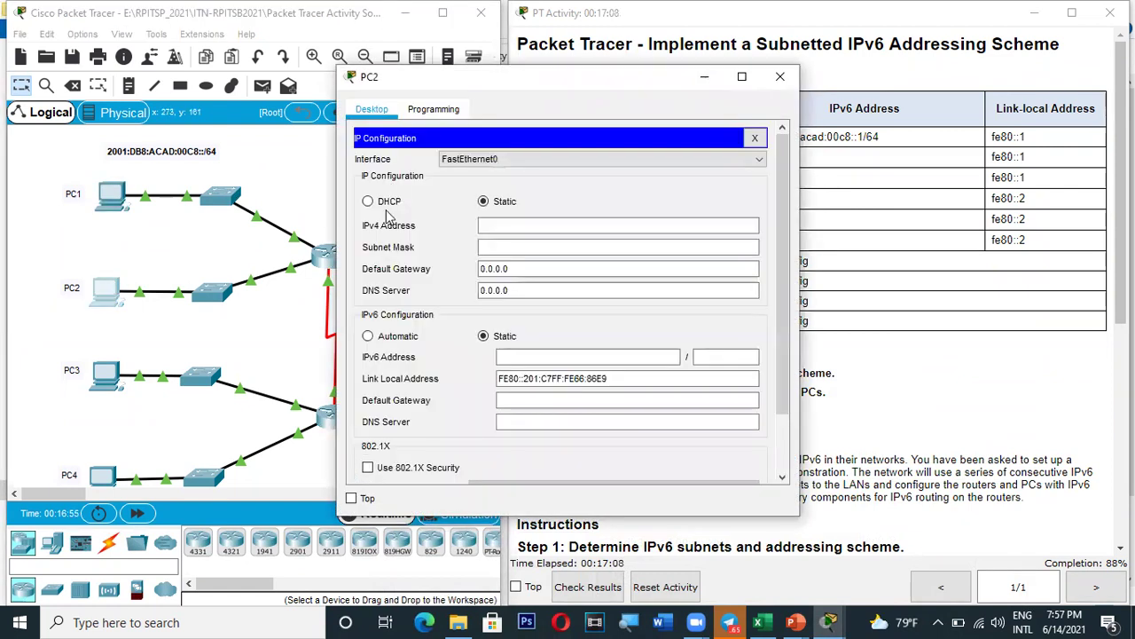
click(368, 336)
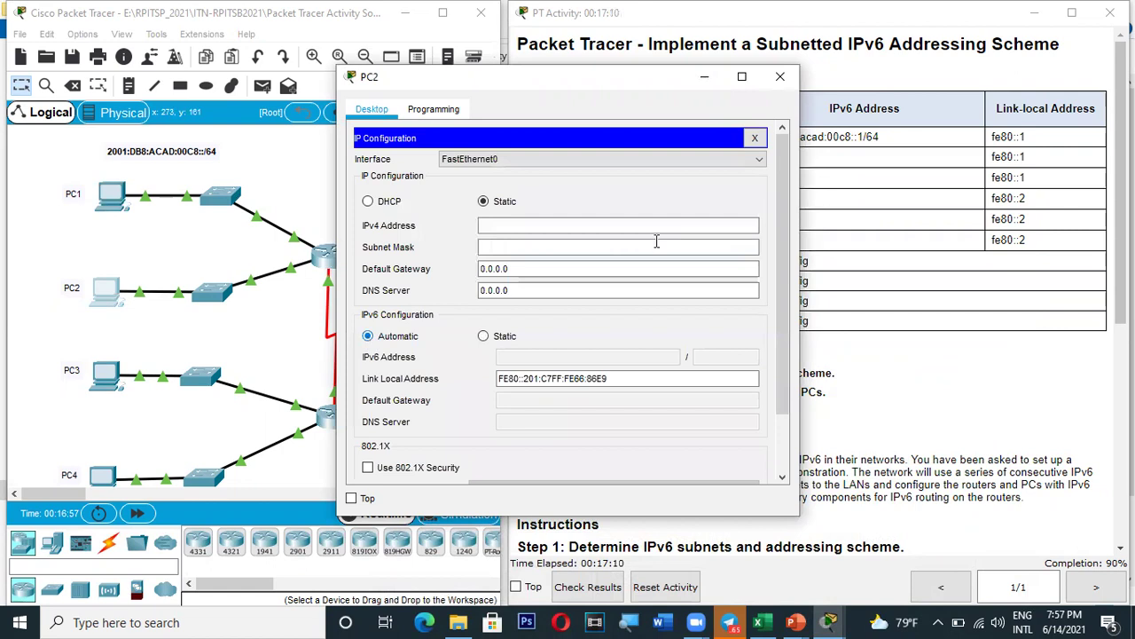
click(781, 82)
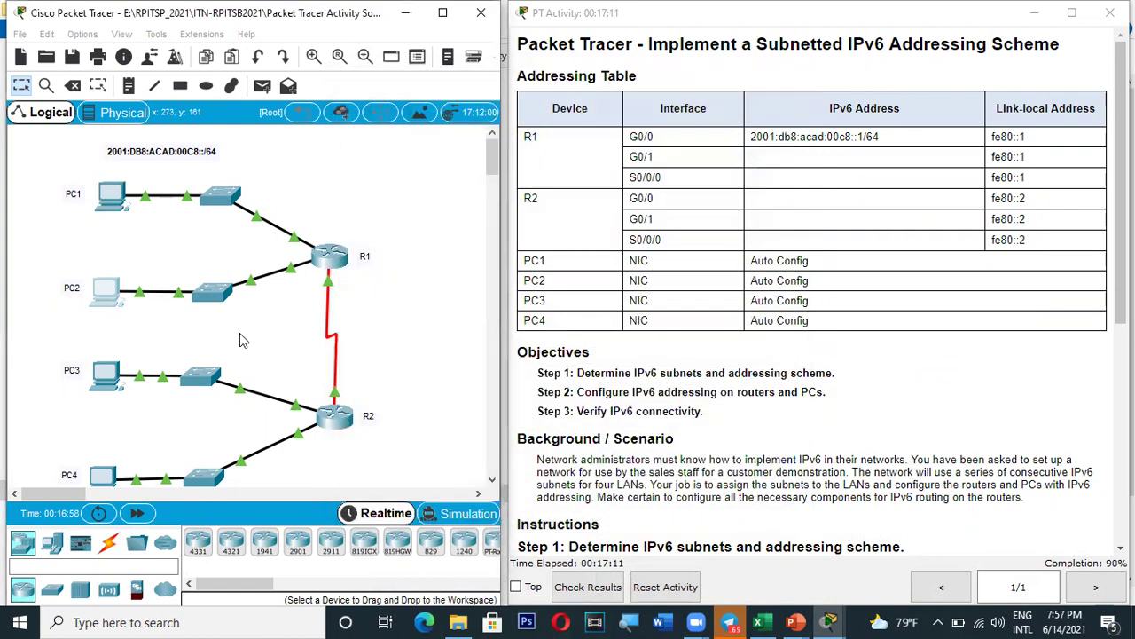
- Set PC3's IPv6 configuration to Automatic in its IP Configuration and close the PC's window
click(104, 377)
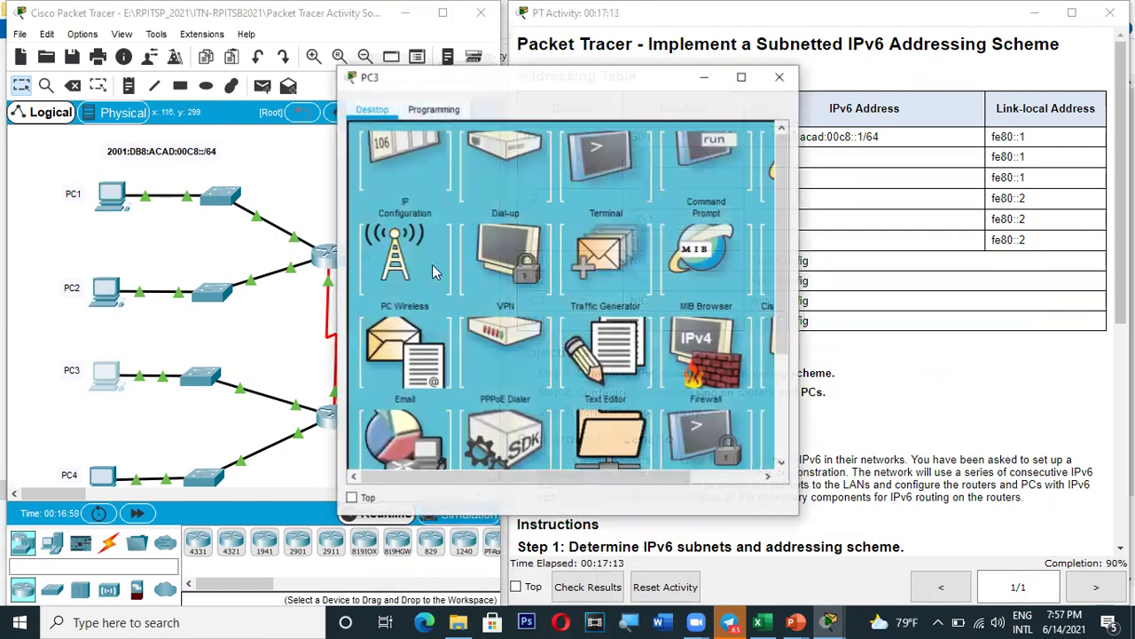
click(405, 178)
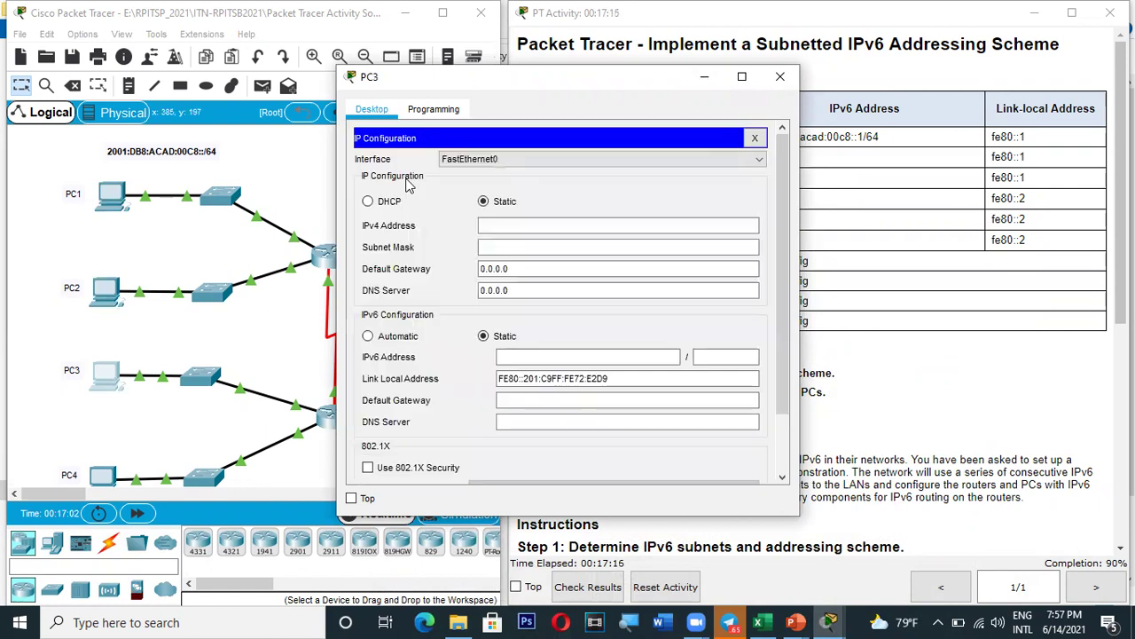
click(368, 335)
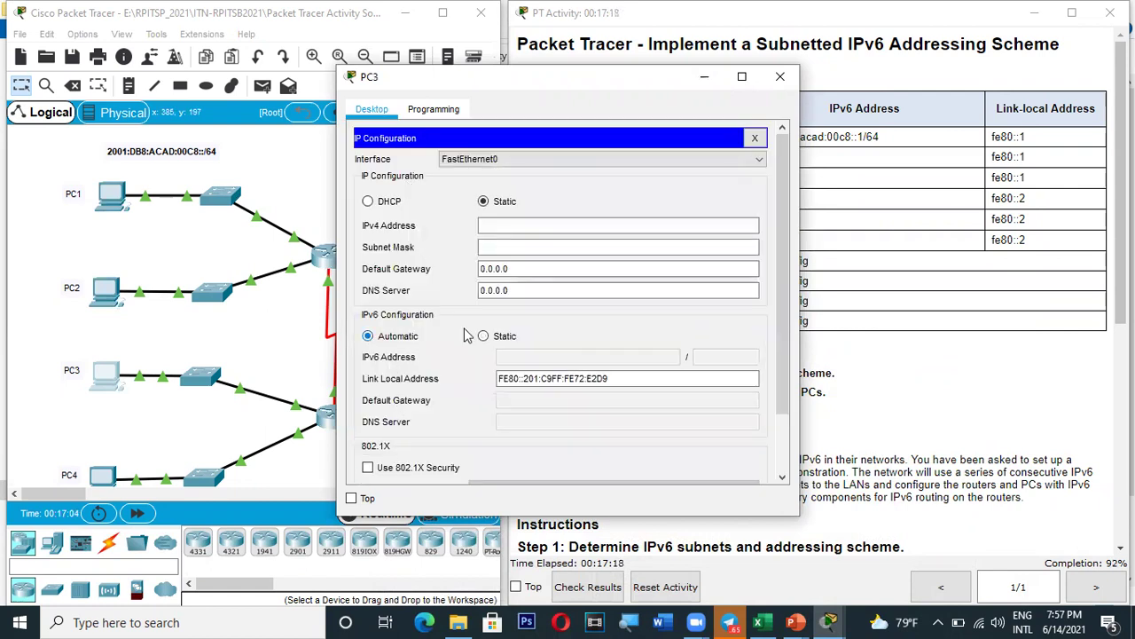
click(780, 77)
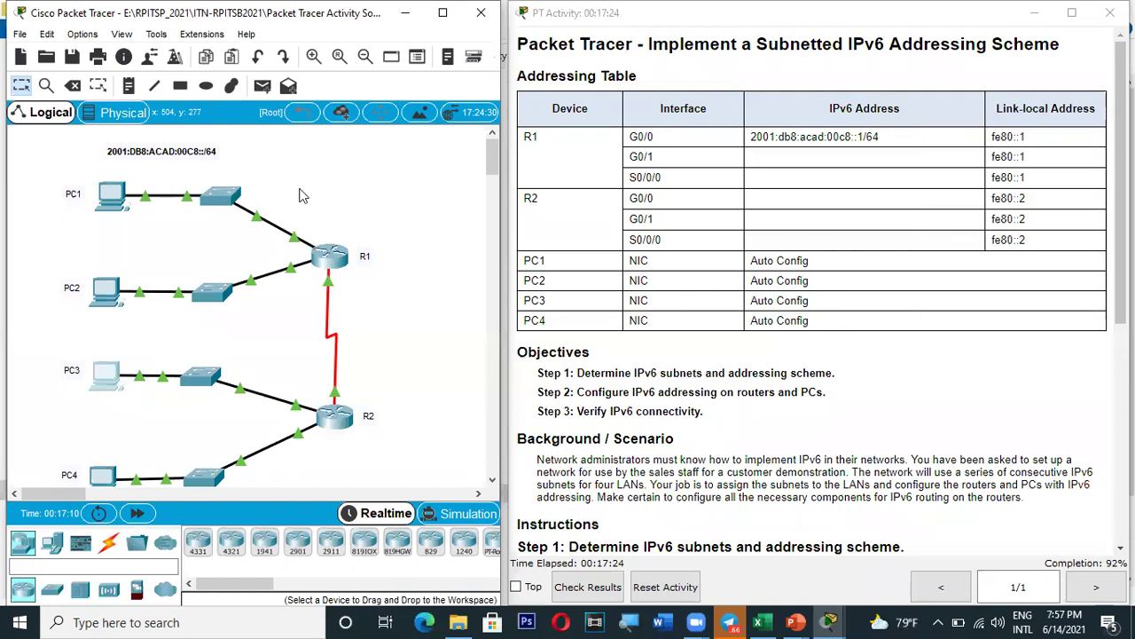
- Set PC4's IPv6 configuration to Automatic in its IP Configuration and close the PC's window
click(102, 479)
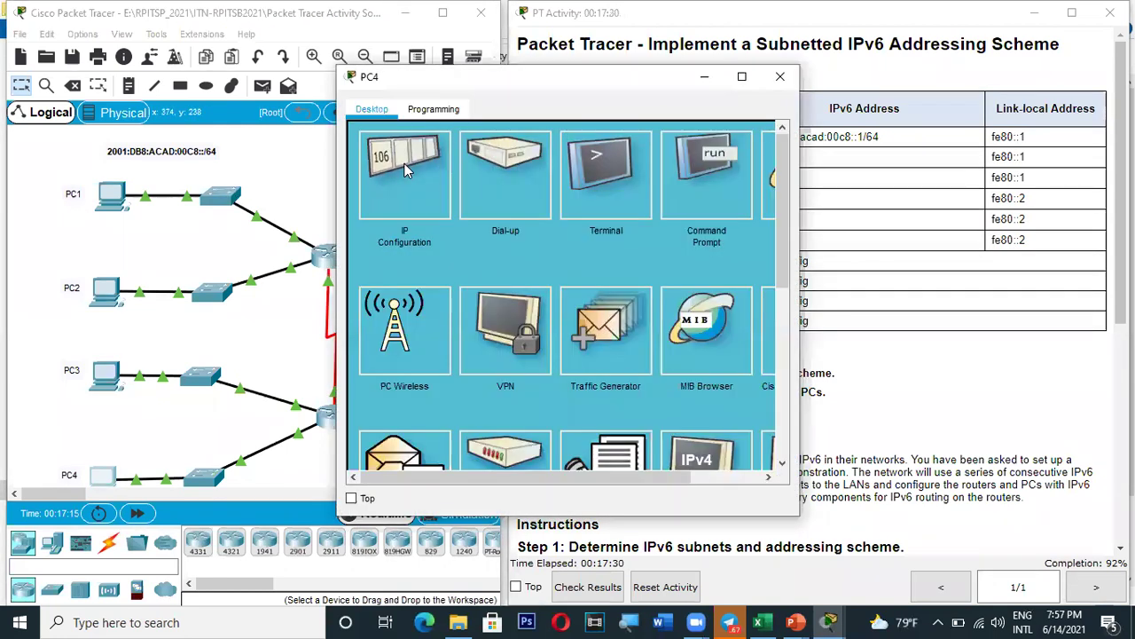
click(405, 173)
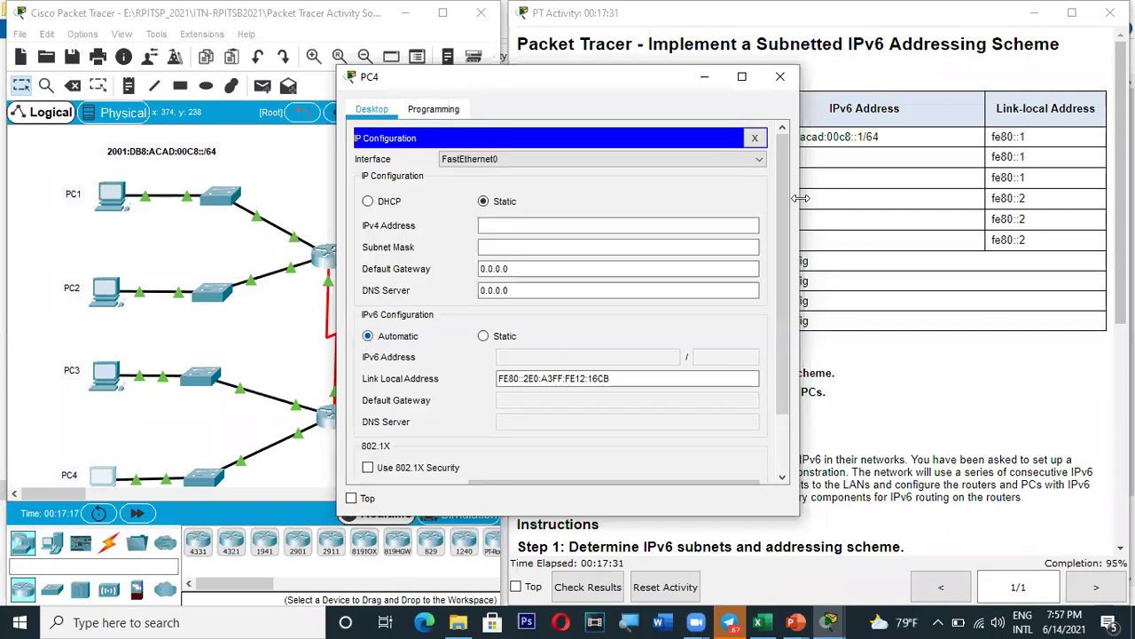
click(781, 77)
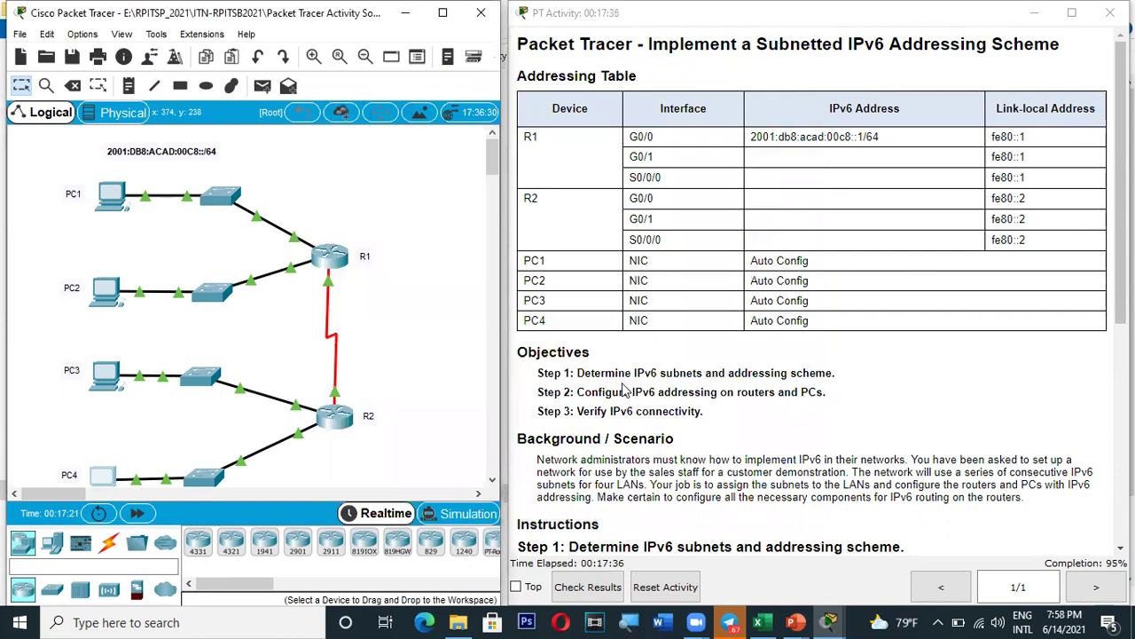